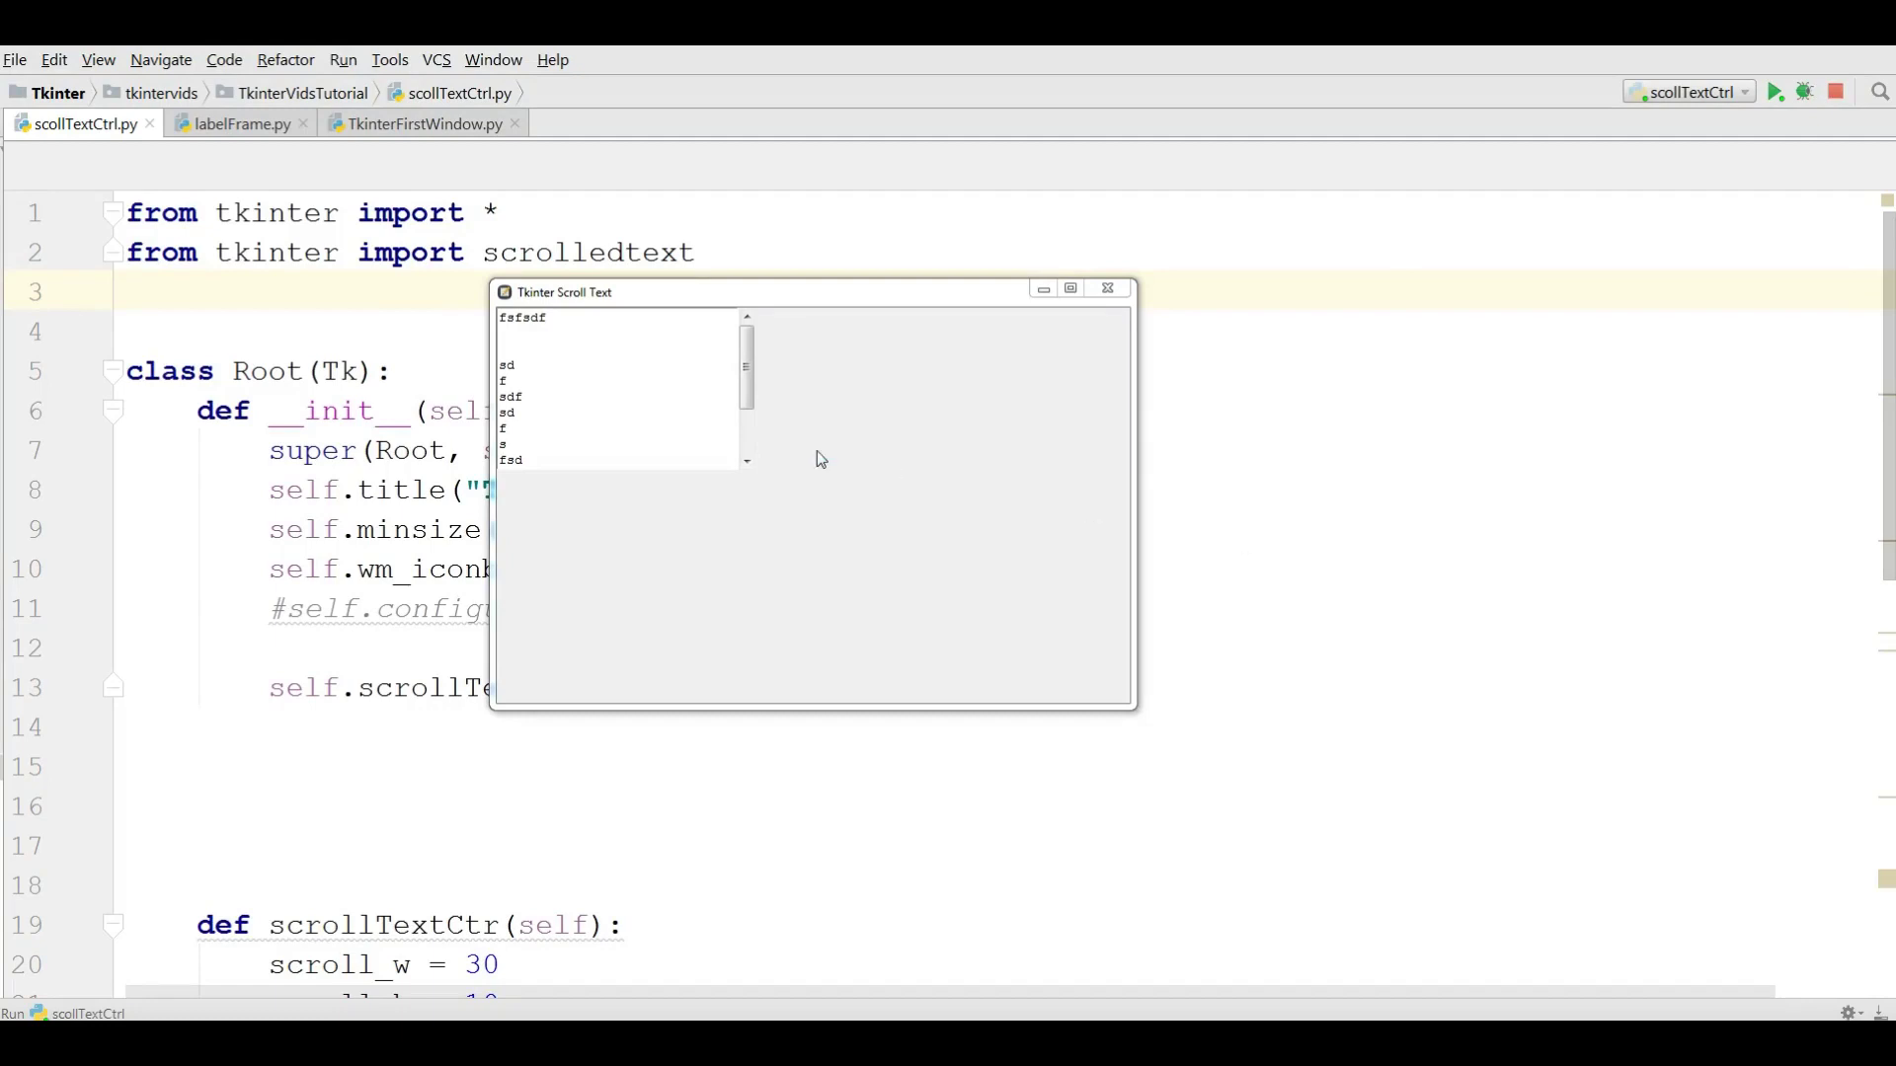
Step: Nudge the running Tkinter Scroll Text window to the right, then close it
drag(584, 295, 665, 289)
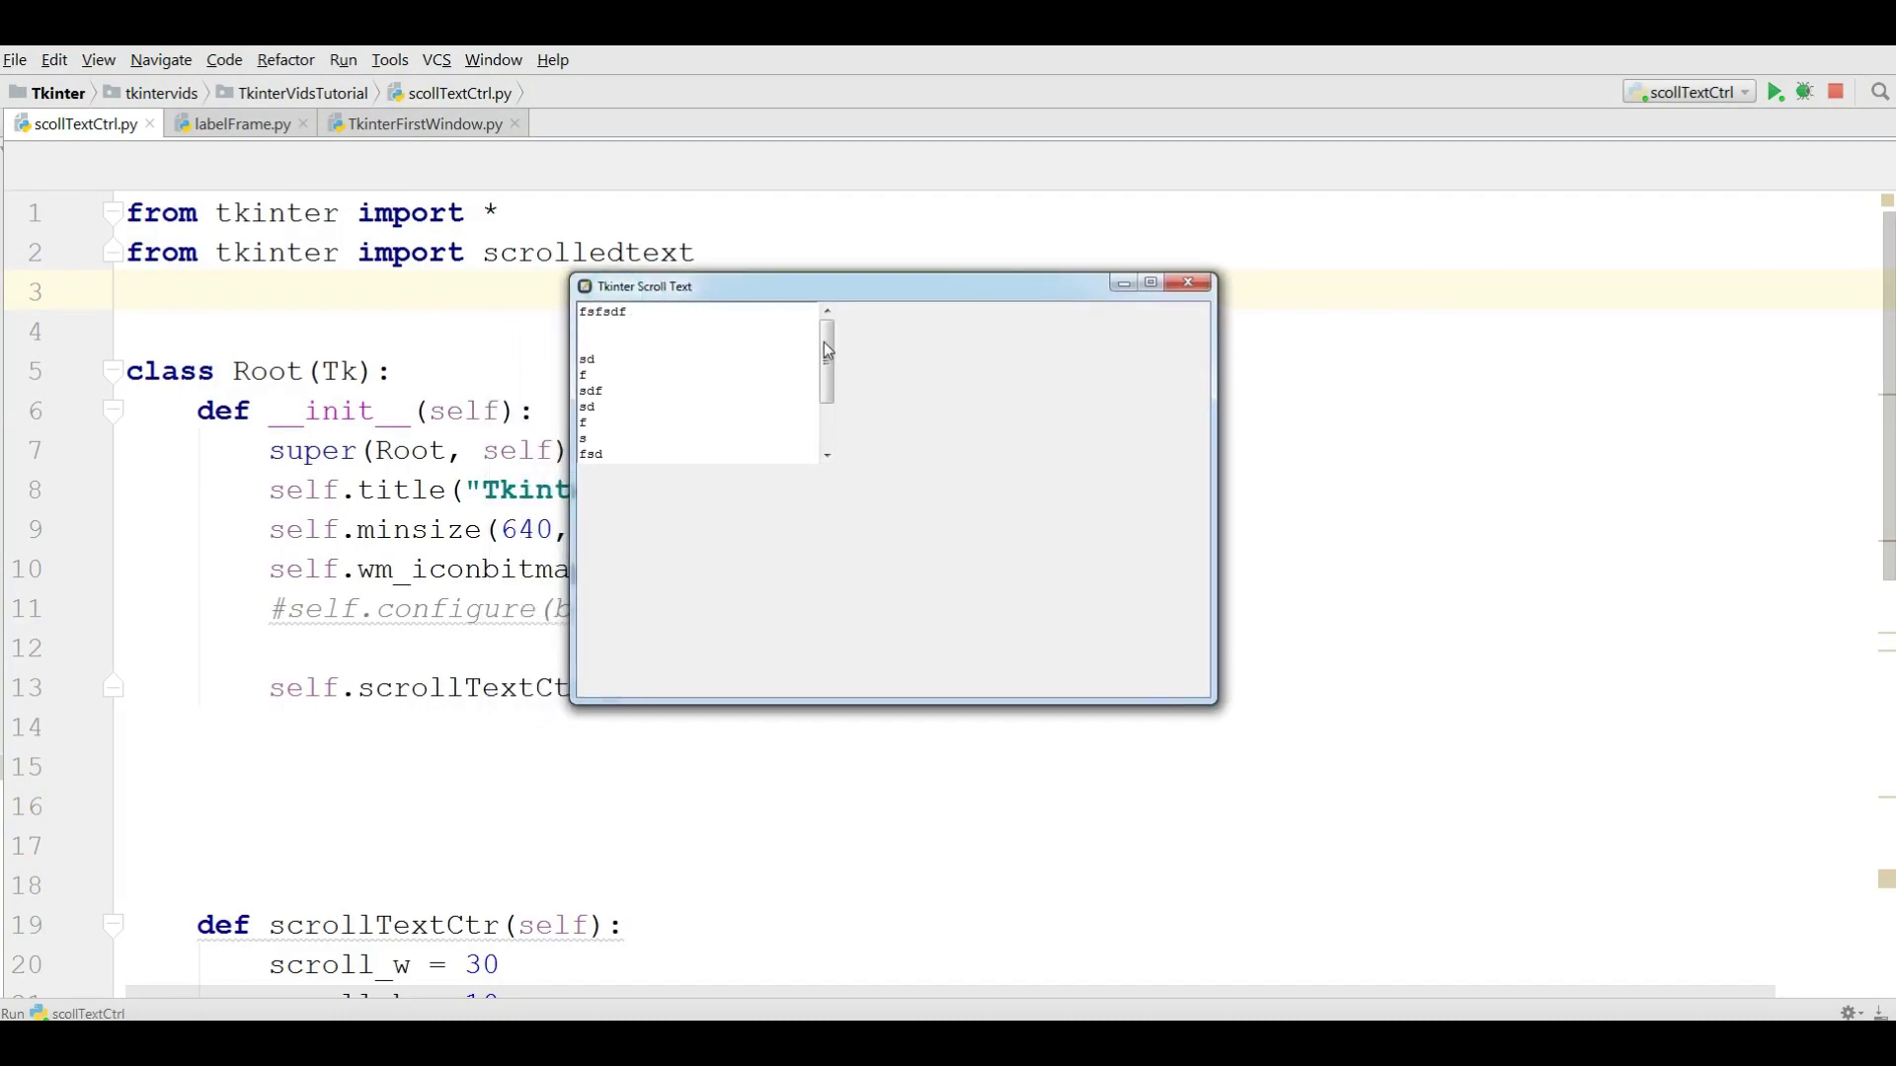
mouse_move(825, 351)
mouse_down()
mouse_move(830, 400)
mouse_move(839, 318)
mouse_move(826, 487)
mouse_up()
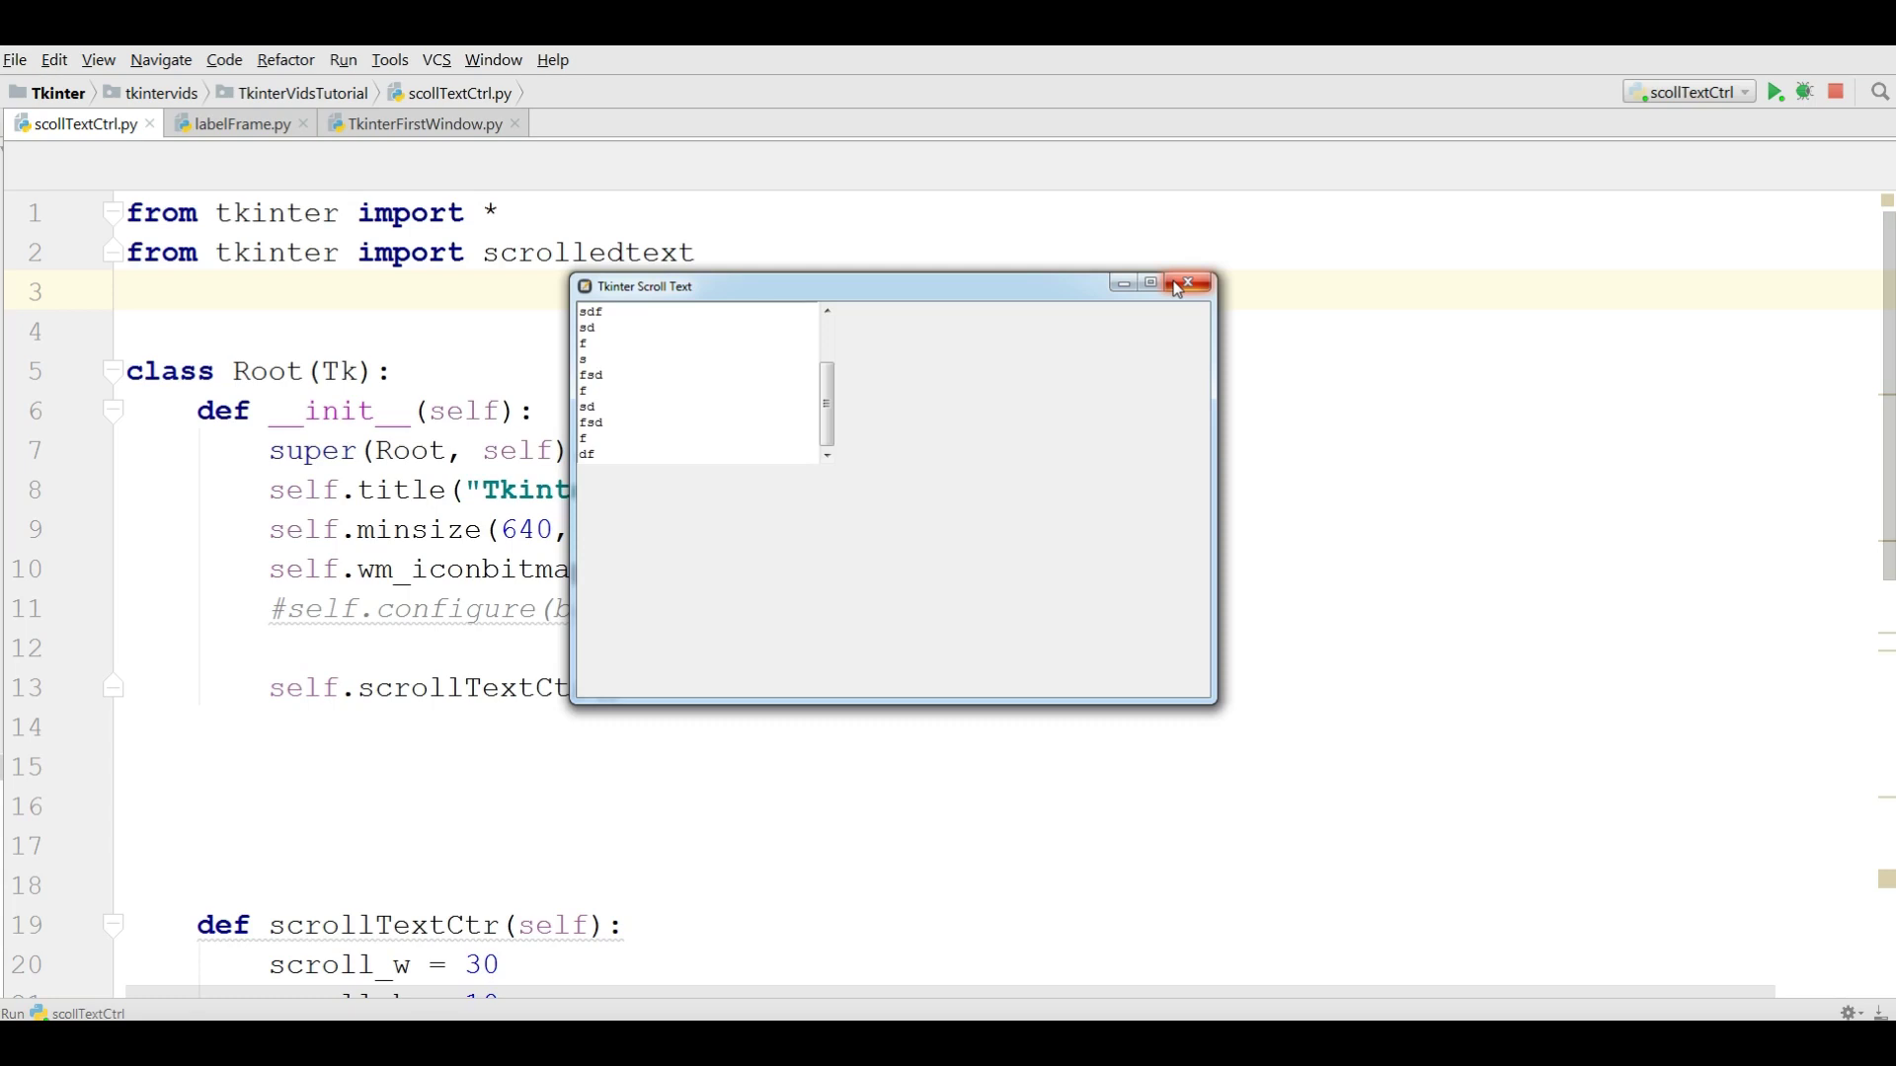
click(1187, 282)
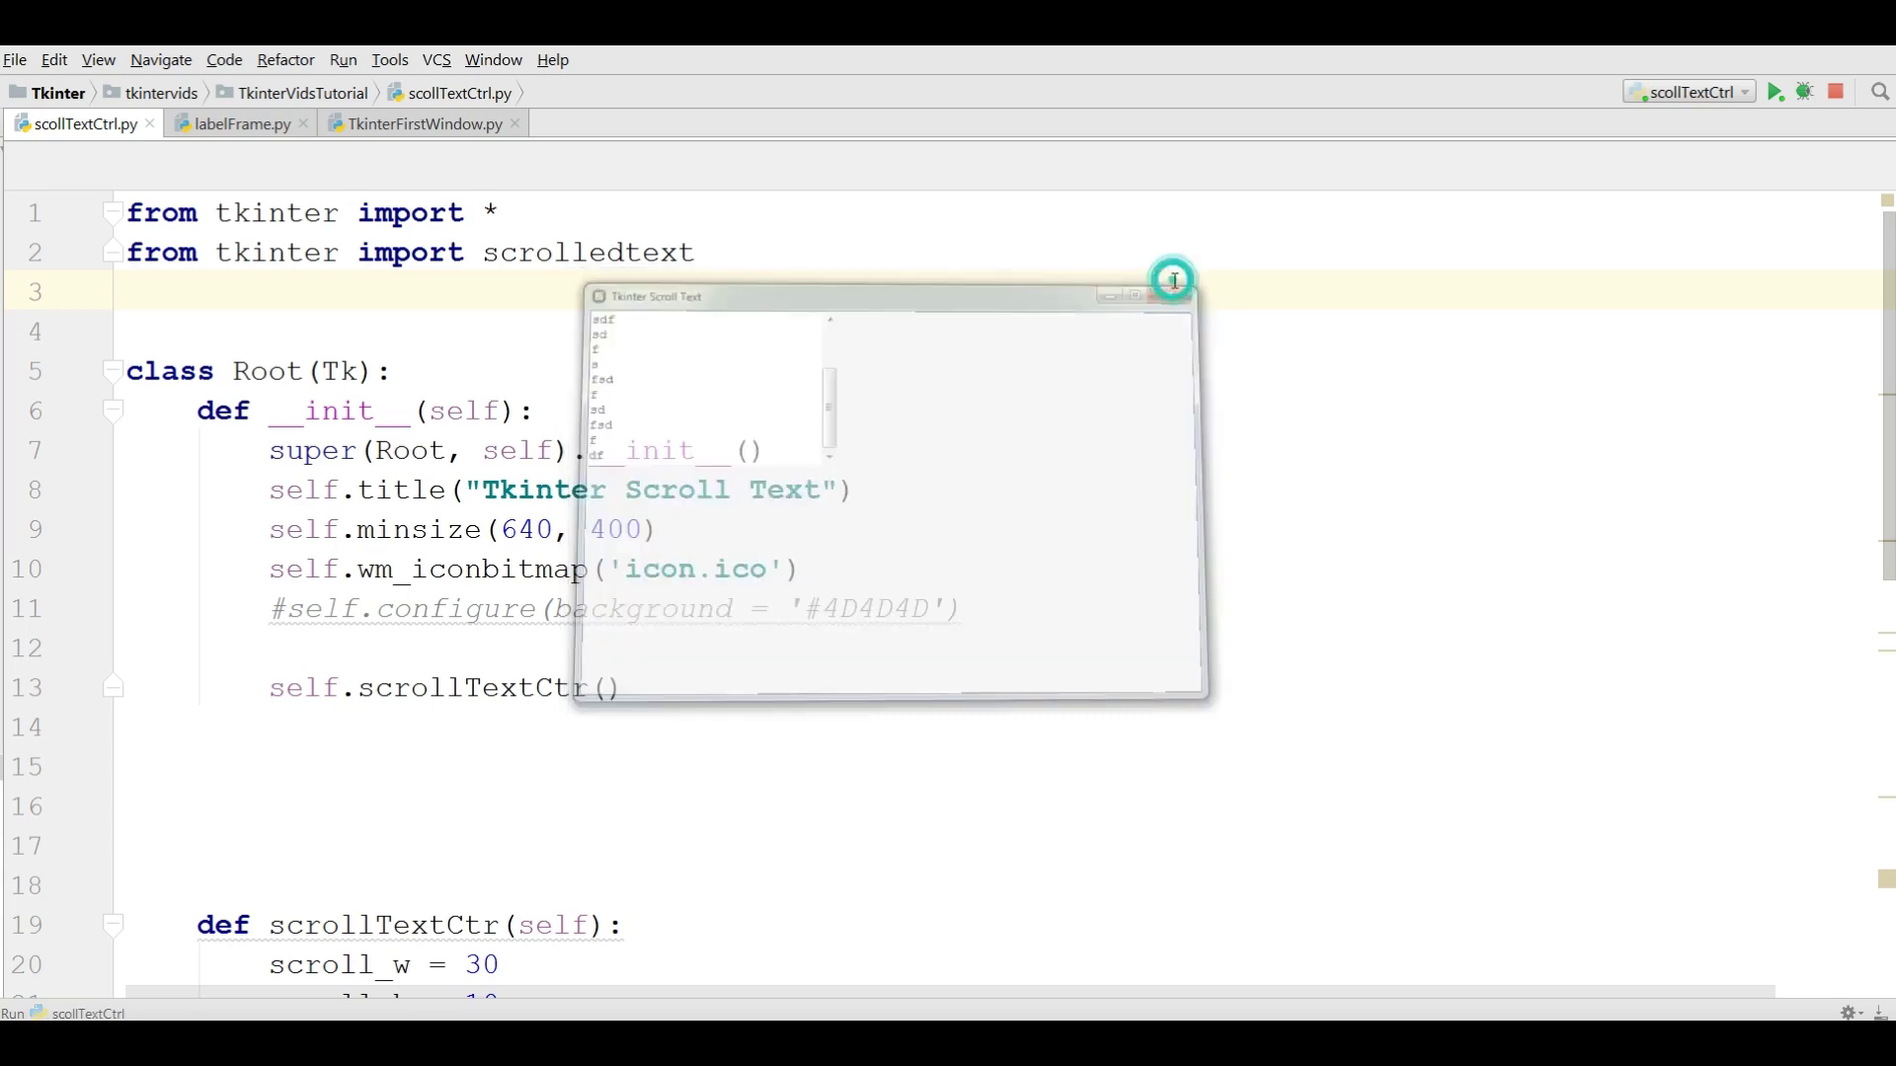
Step: Paste the TkinterFirstWindow.py code into labelFrame.py and retitle the window 'Tkinter Label Frame'
click(246, 129)
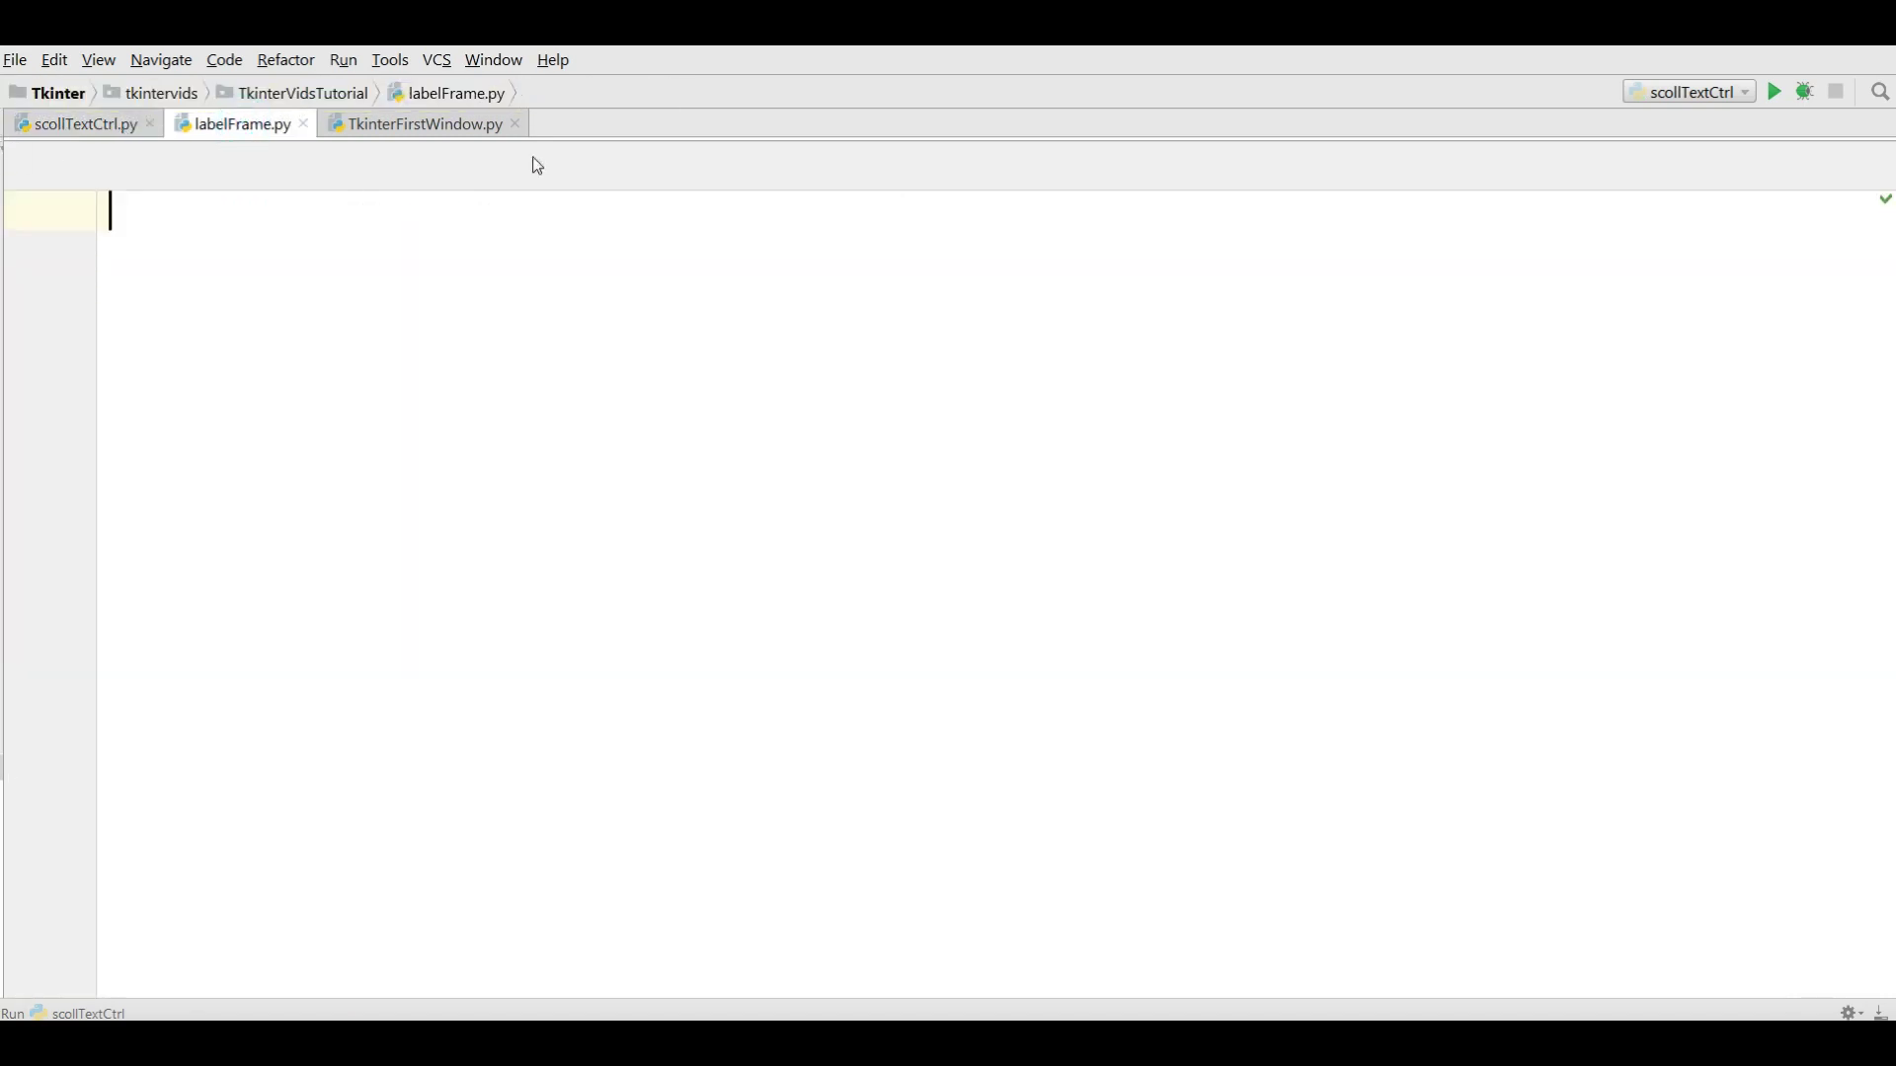
click(389, 130)
click(743, 401)
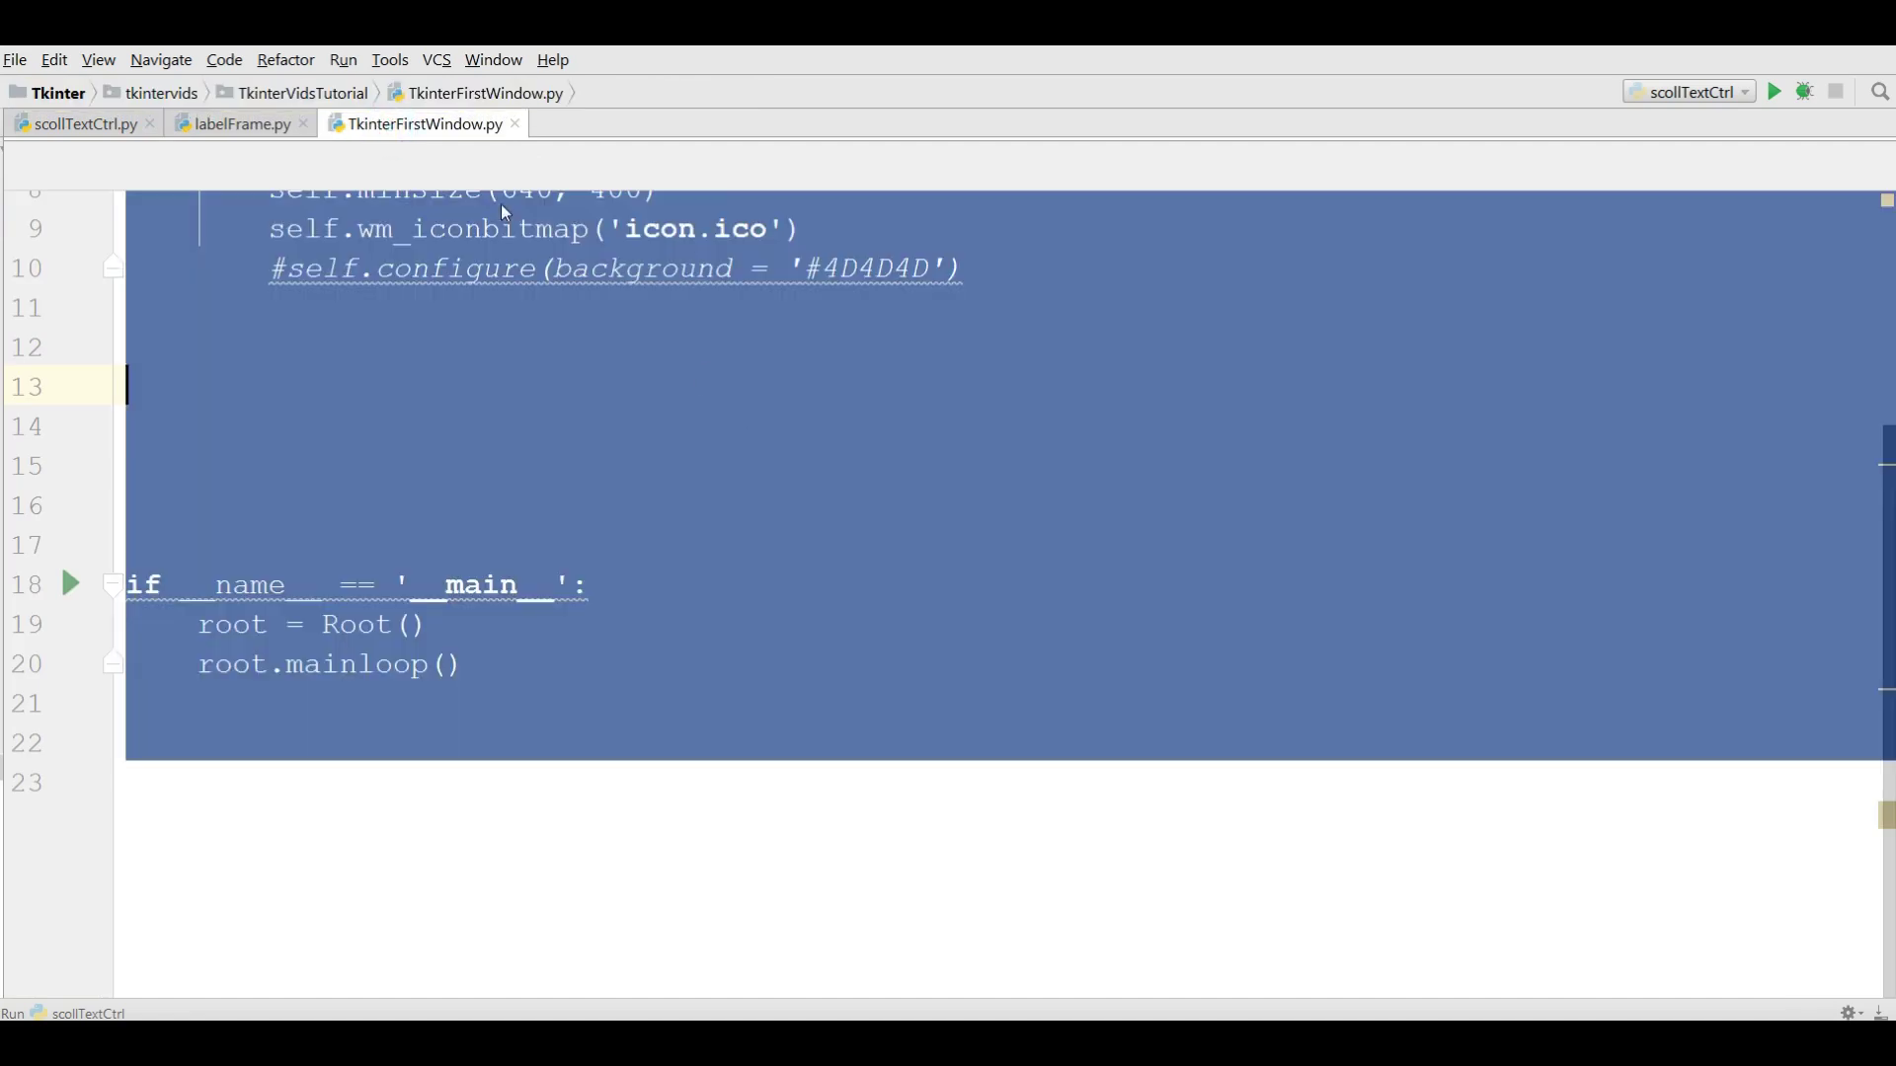
click(237, 123)
key(ctrl+v)
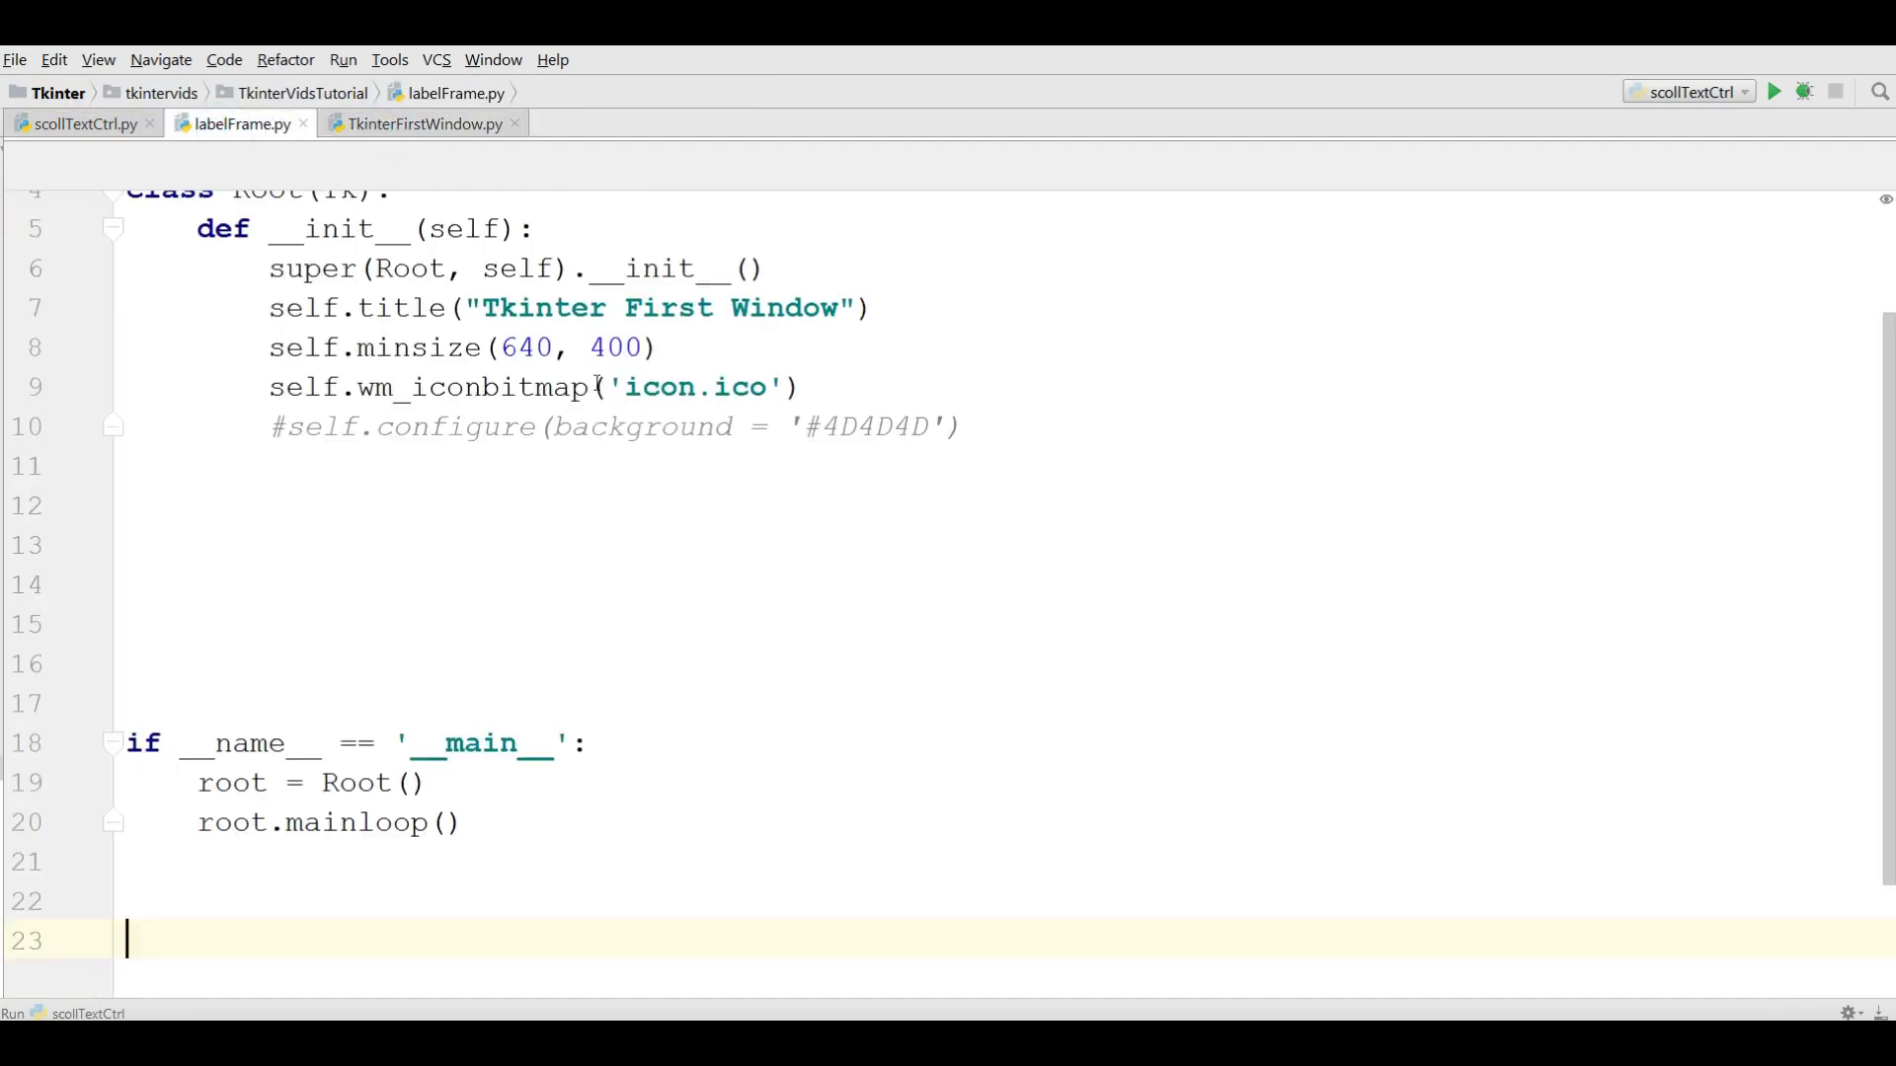
scroll(1225, 382, up, 2)
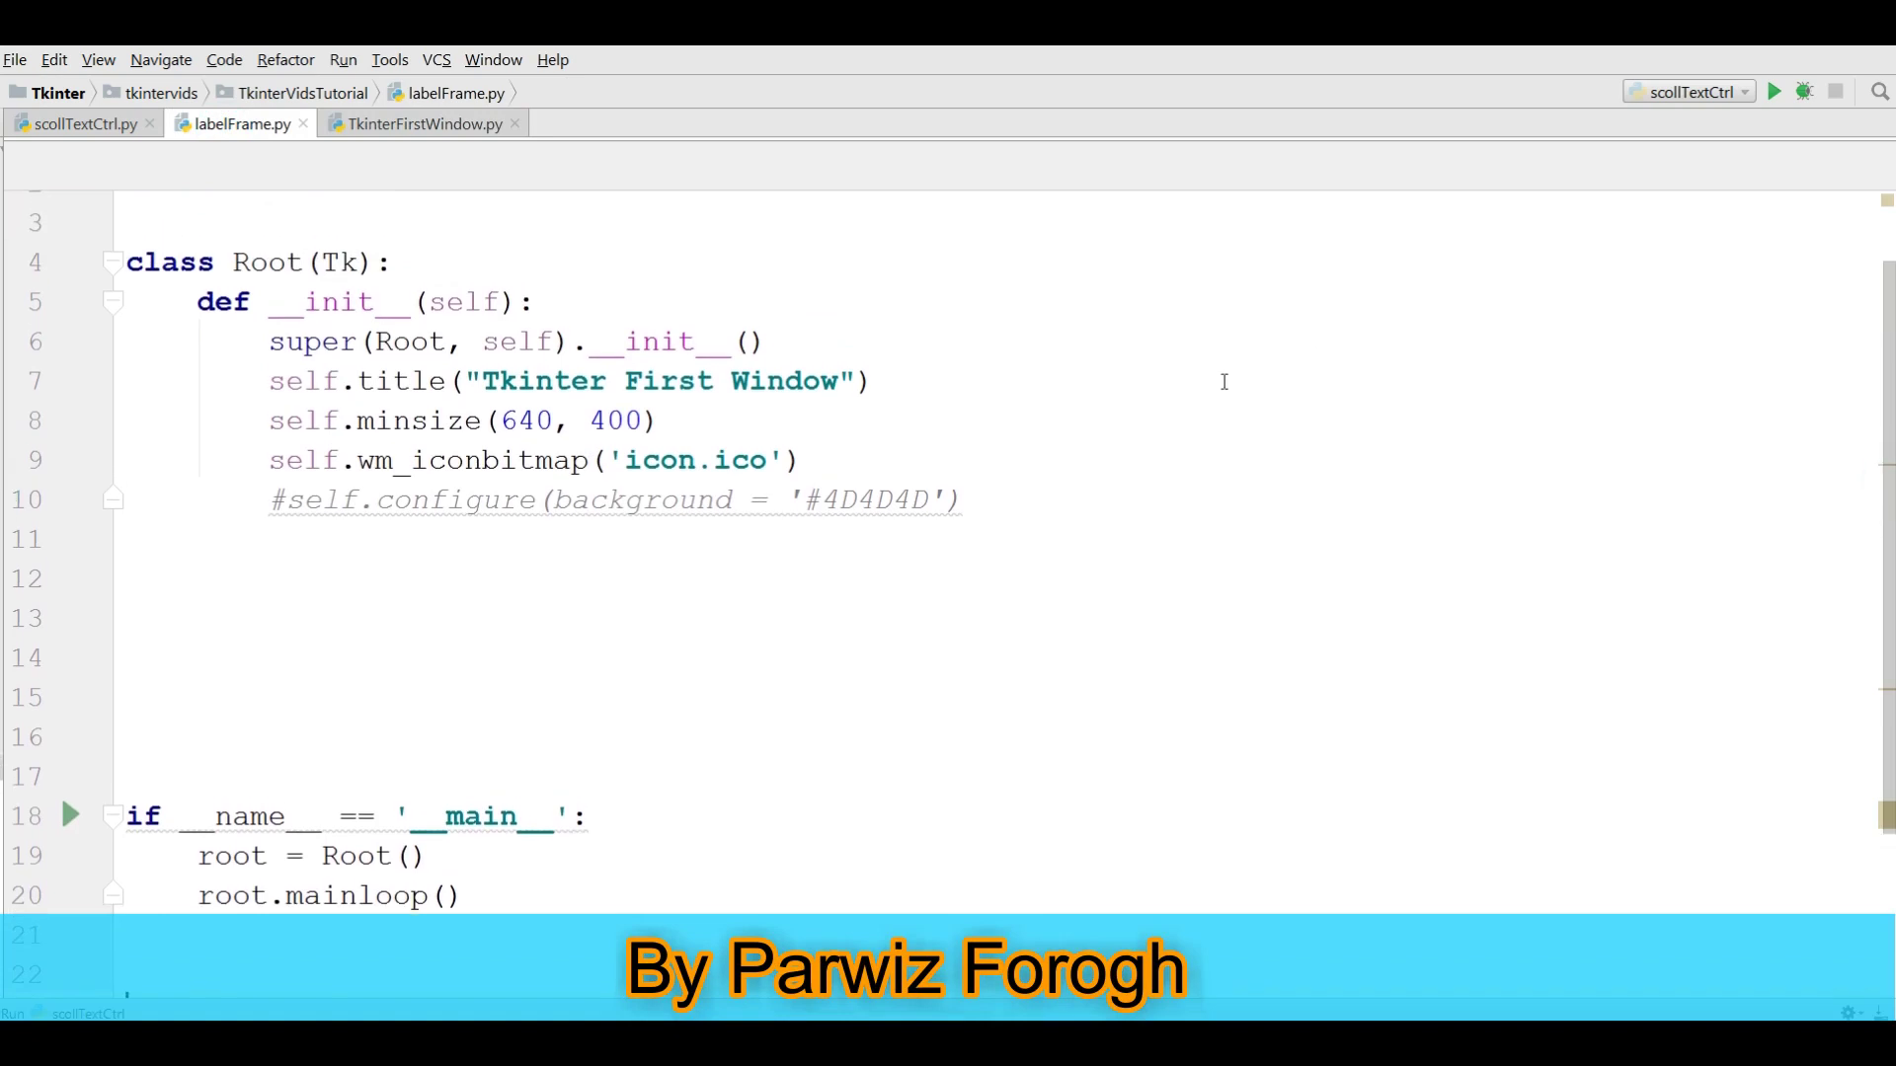
double_click(807, 382)
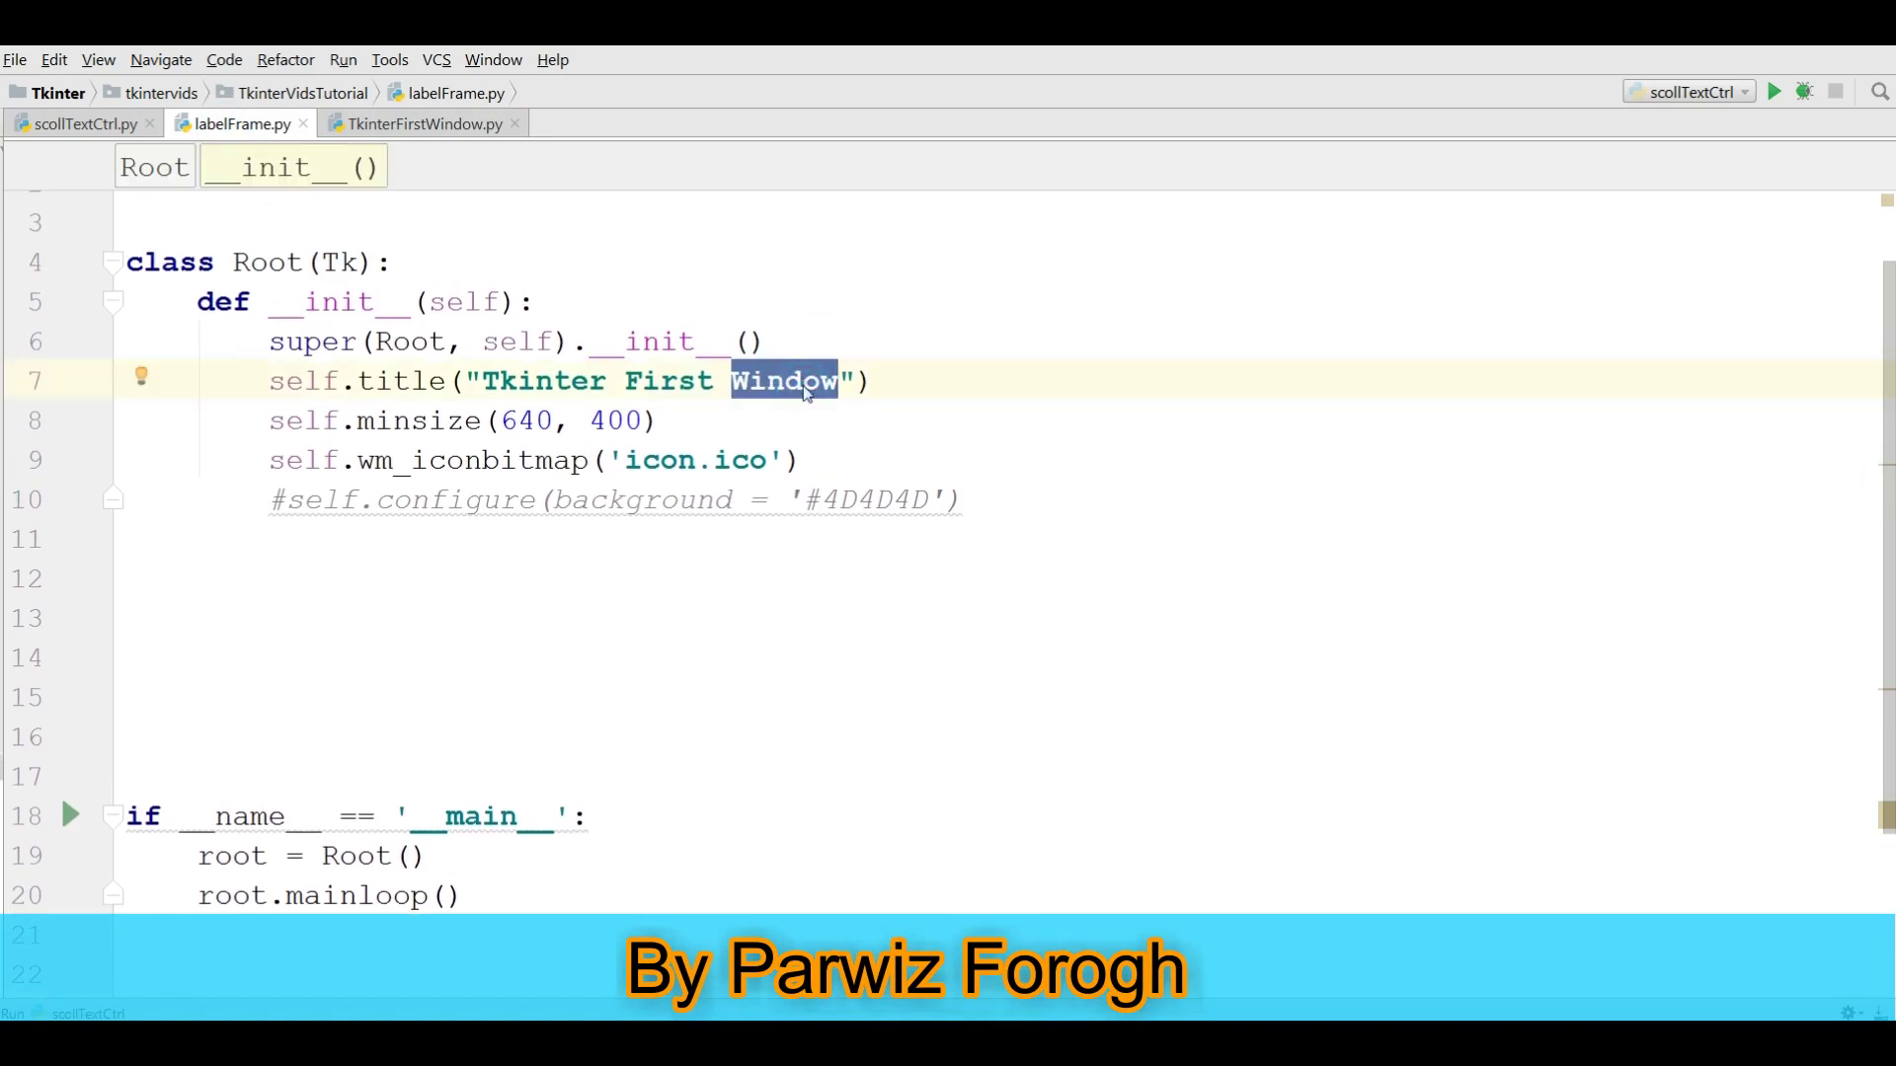
key(BackSpace)
key(BackSpace)
key(BackSpace)
key(BackSpace)
key(BackSpace)
key(BackSpace)
key(BackSpace)
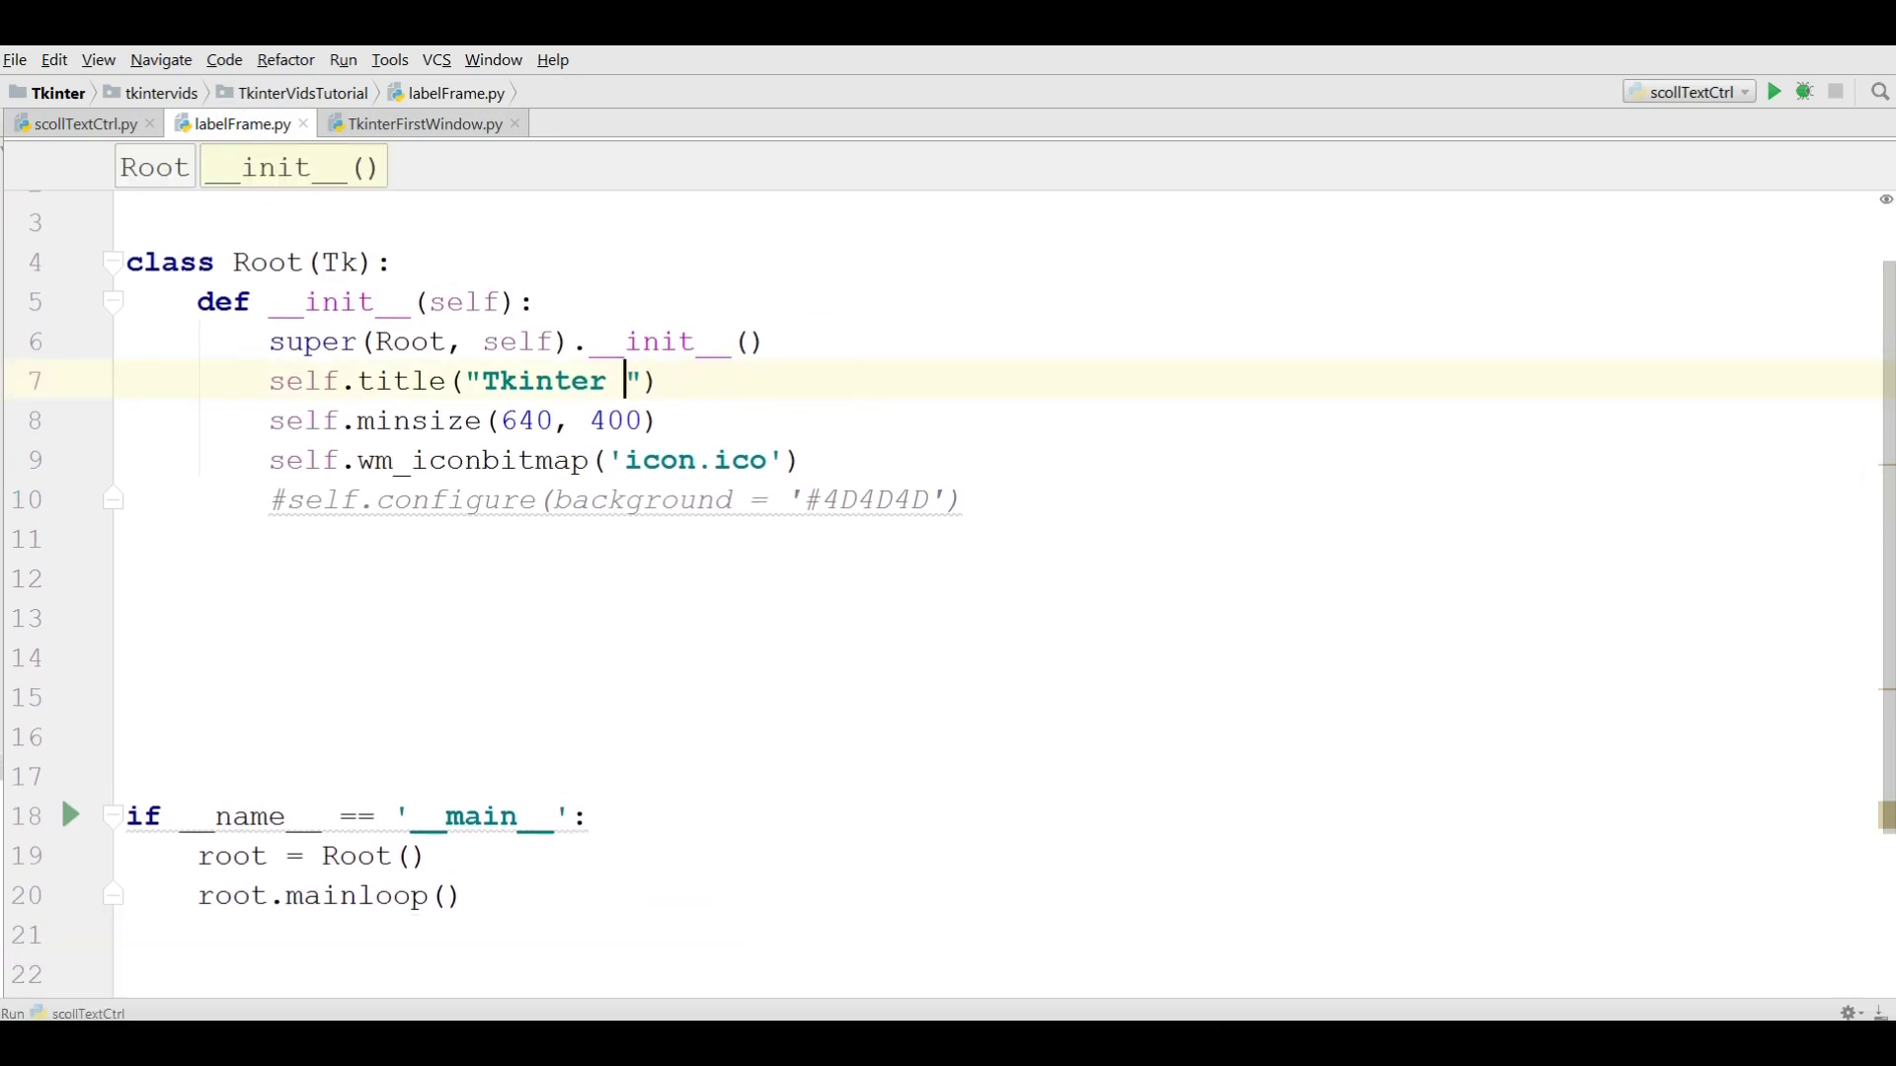
text(Label Fr)
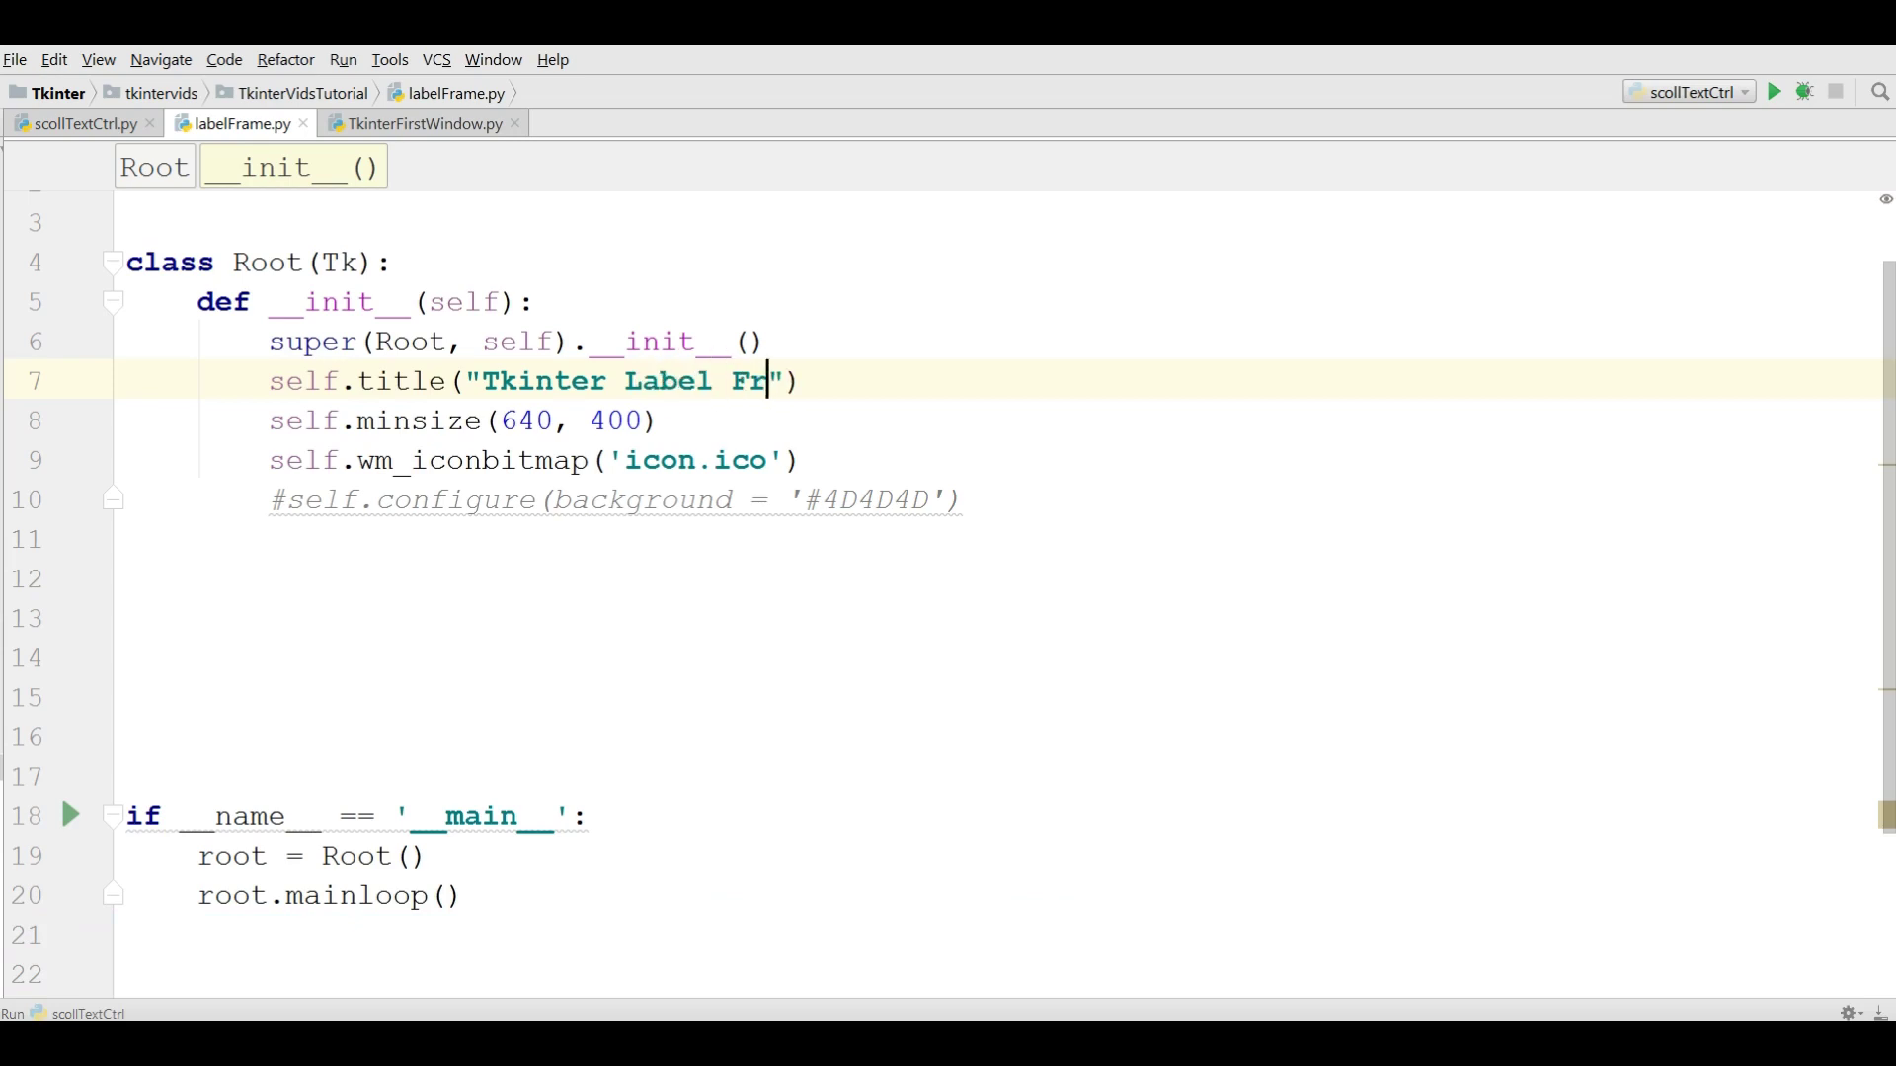
text(ame)
Step: Run labelFrame.py, move the empty 'Tkinter Label Frame' window, then close it
right_click(1153, 358)
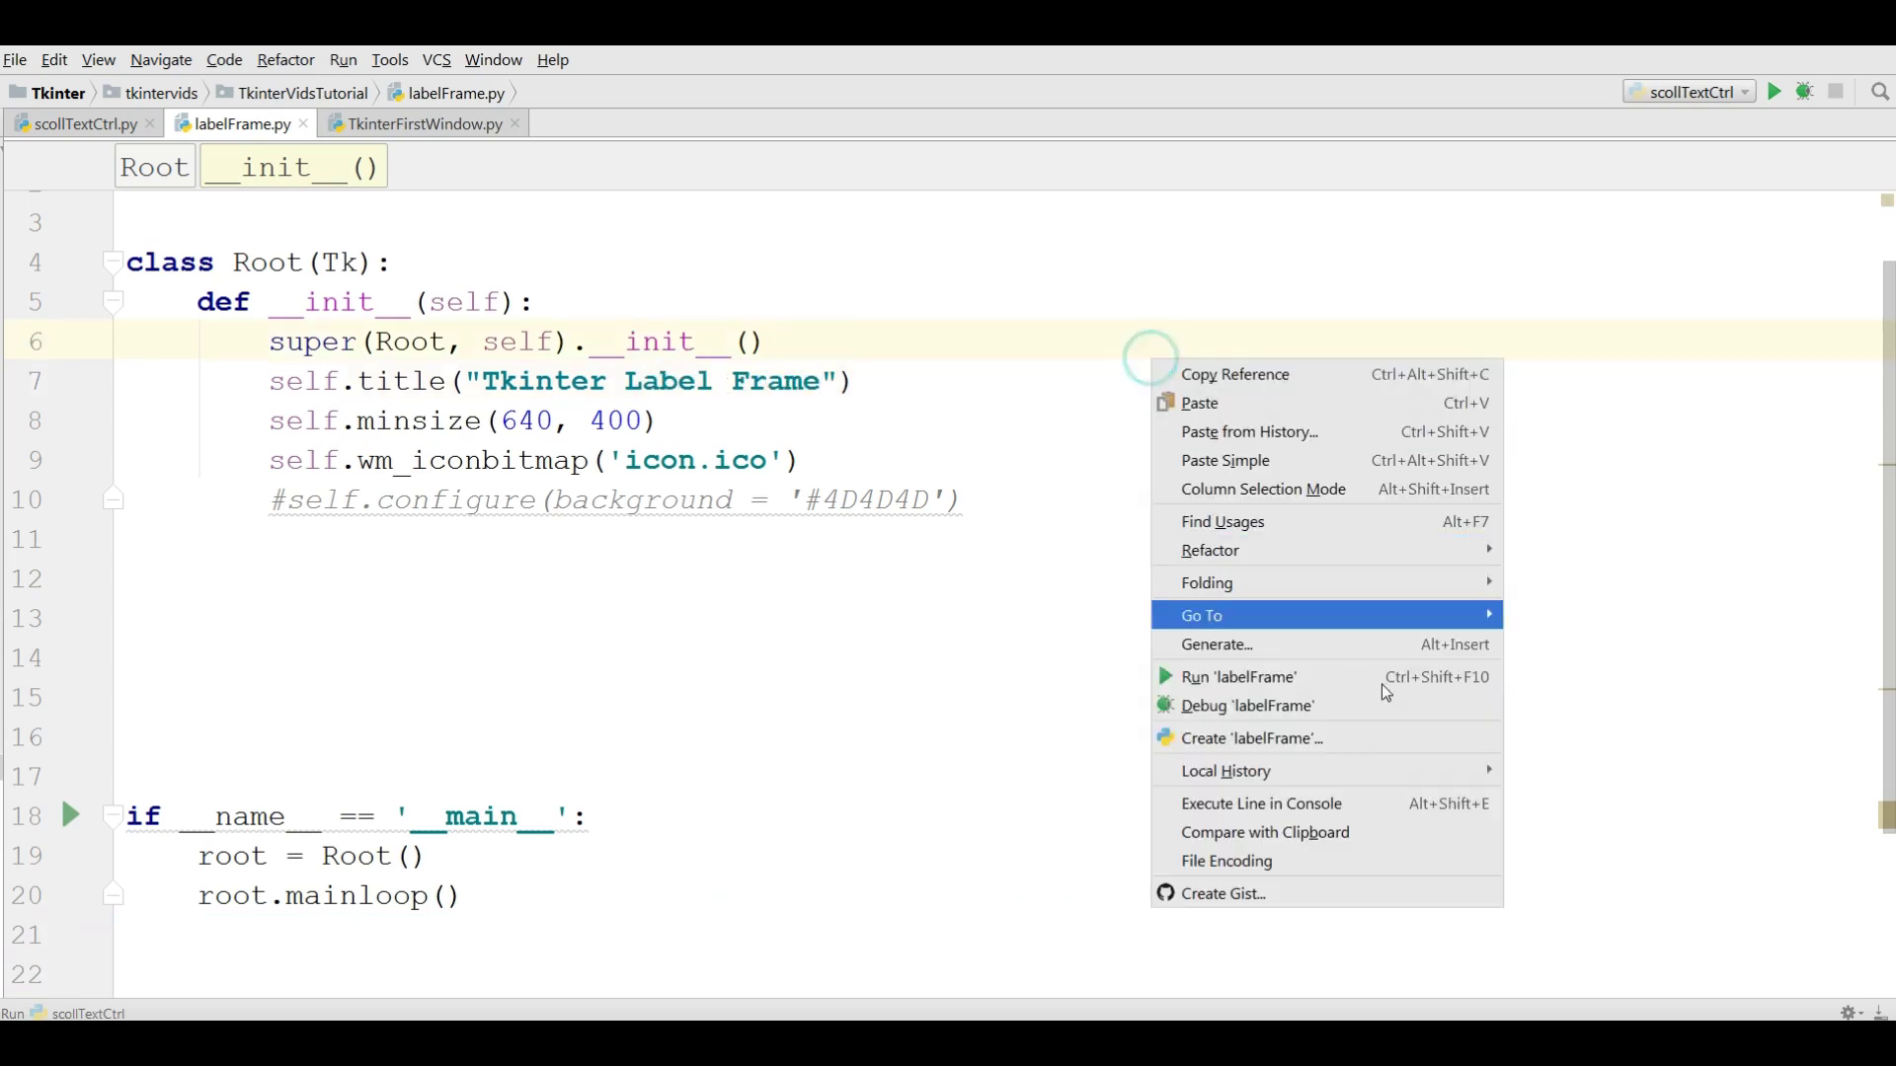
click(1319, 676)
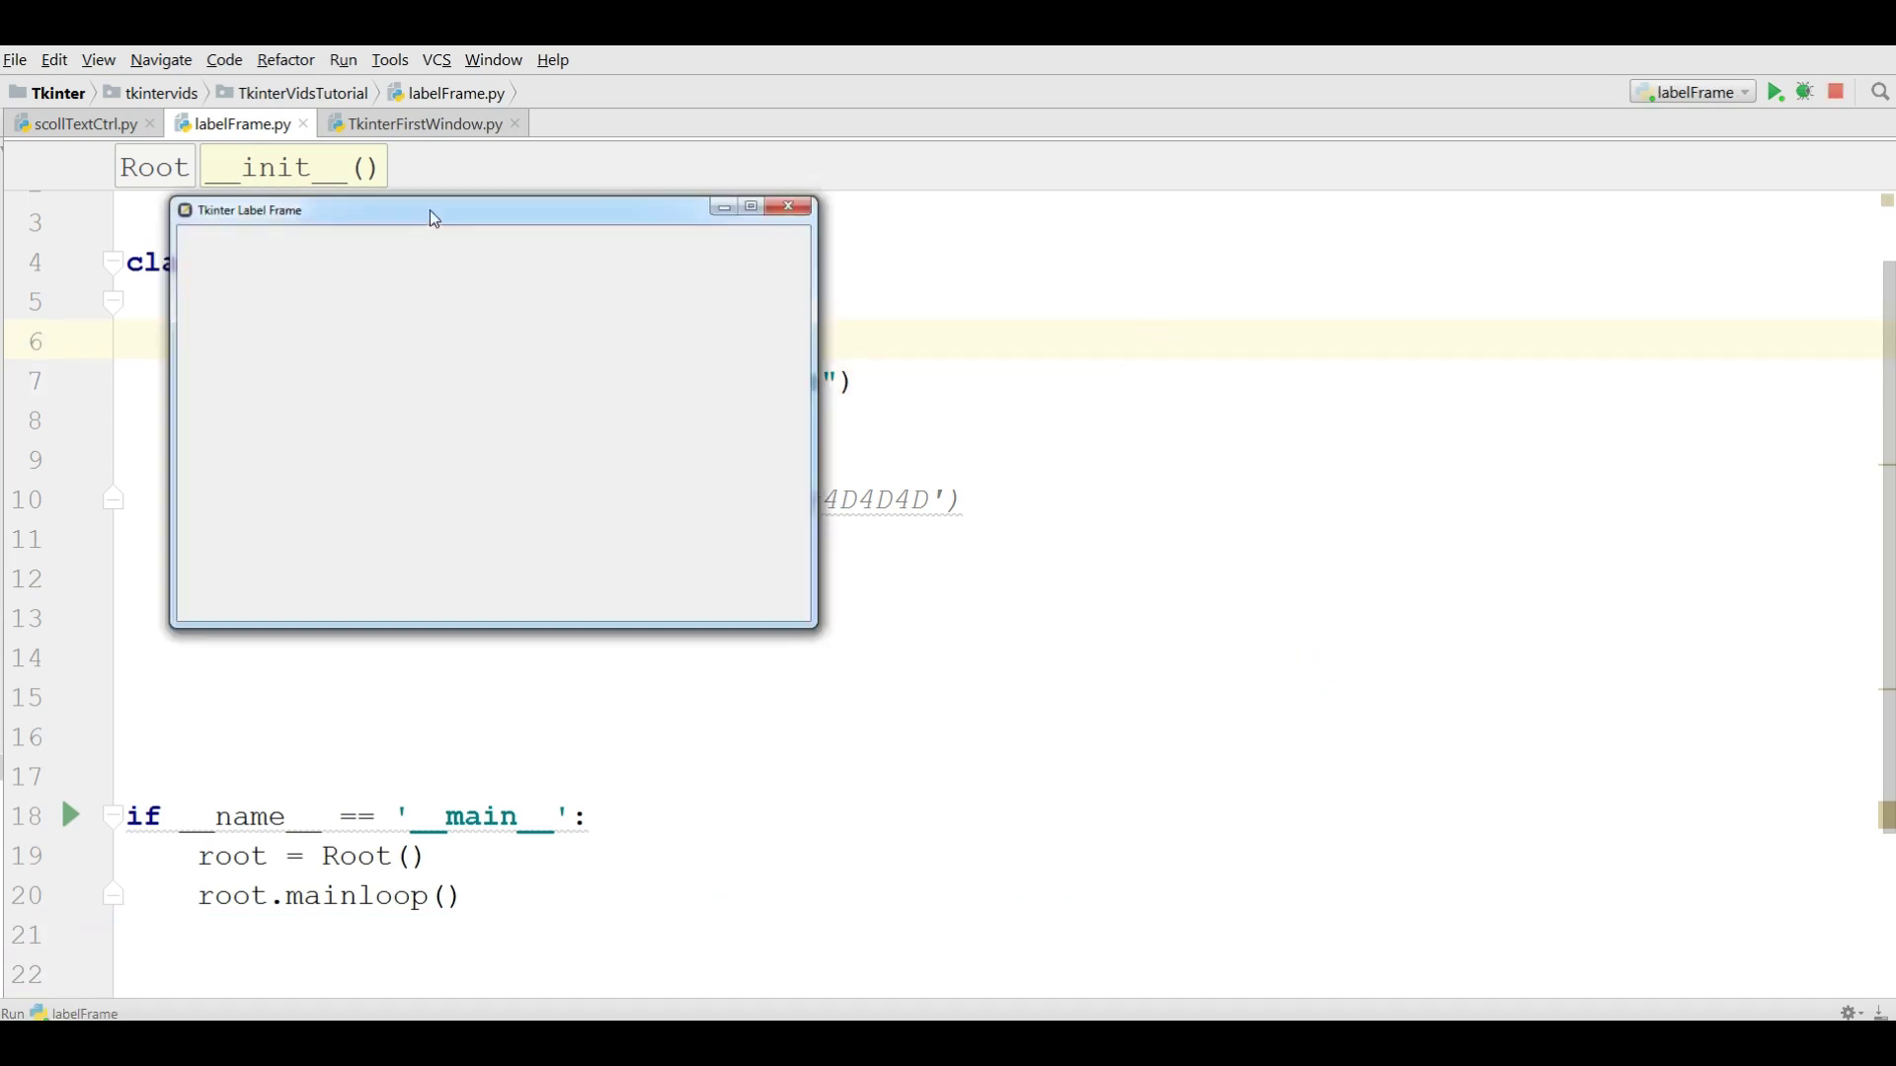
drag(433, 217, 792, 324)
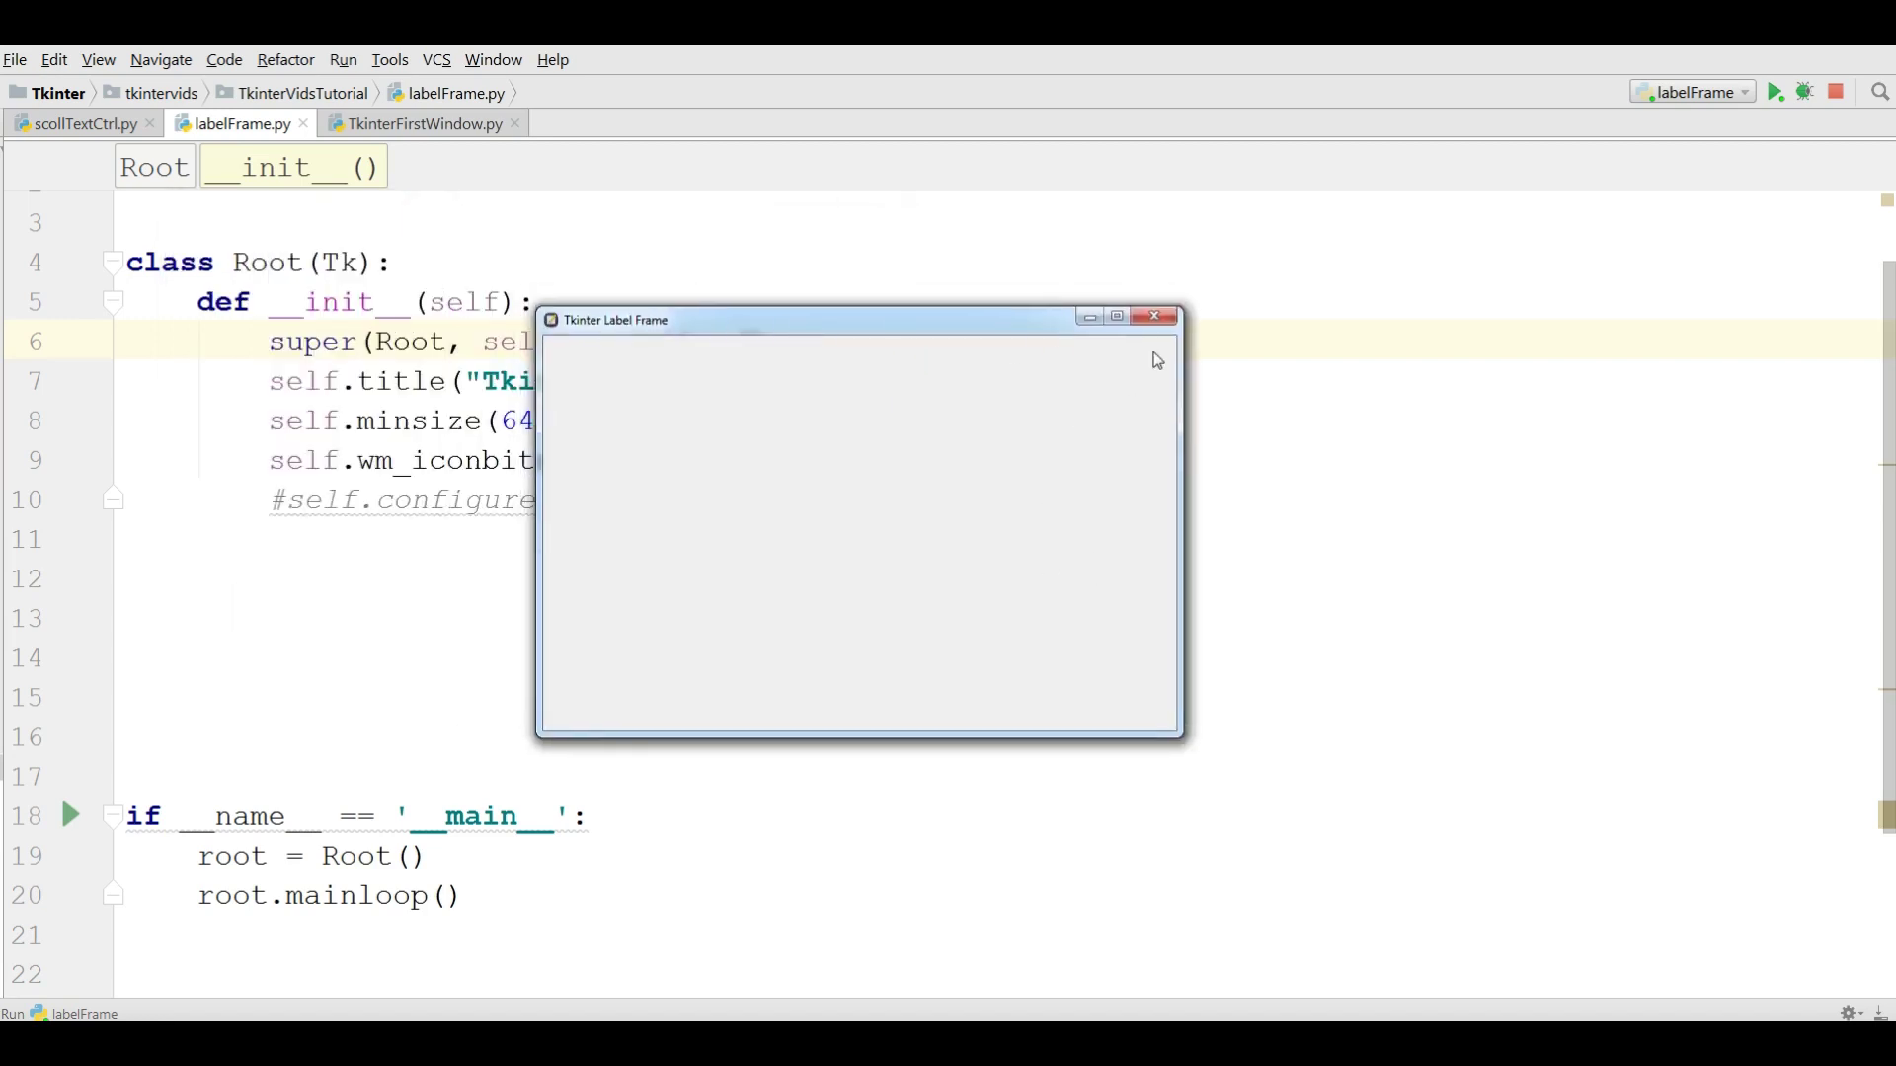
click(1155, 316)
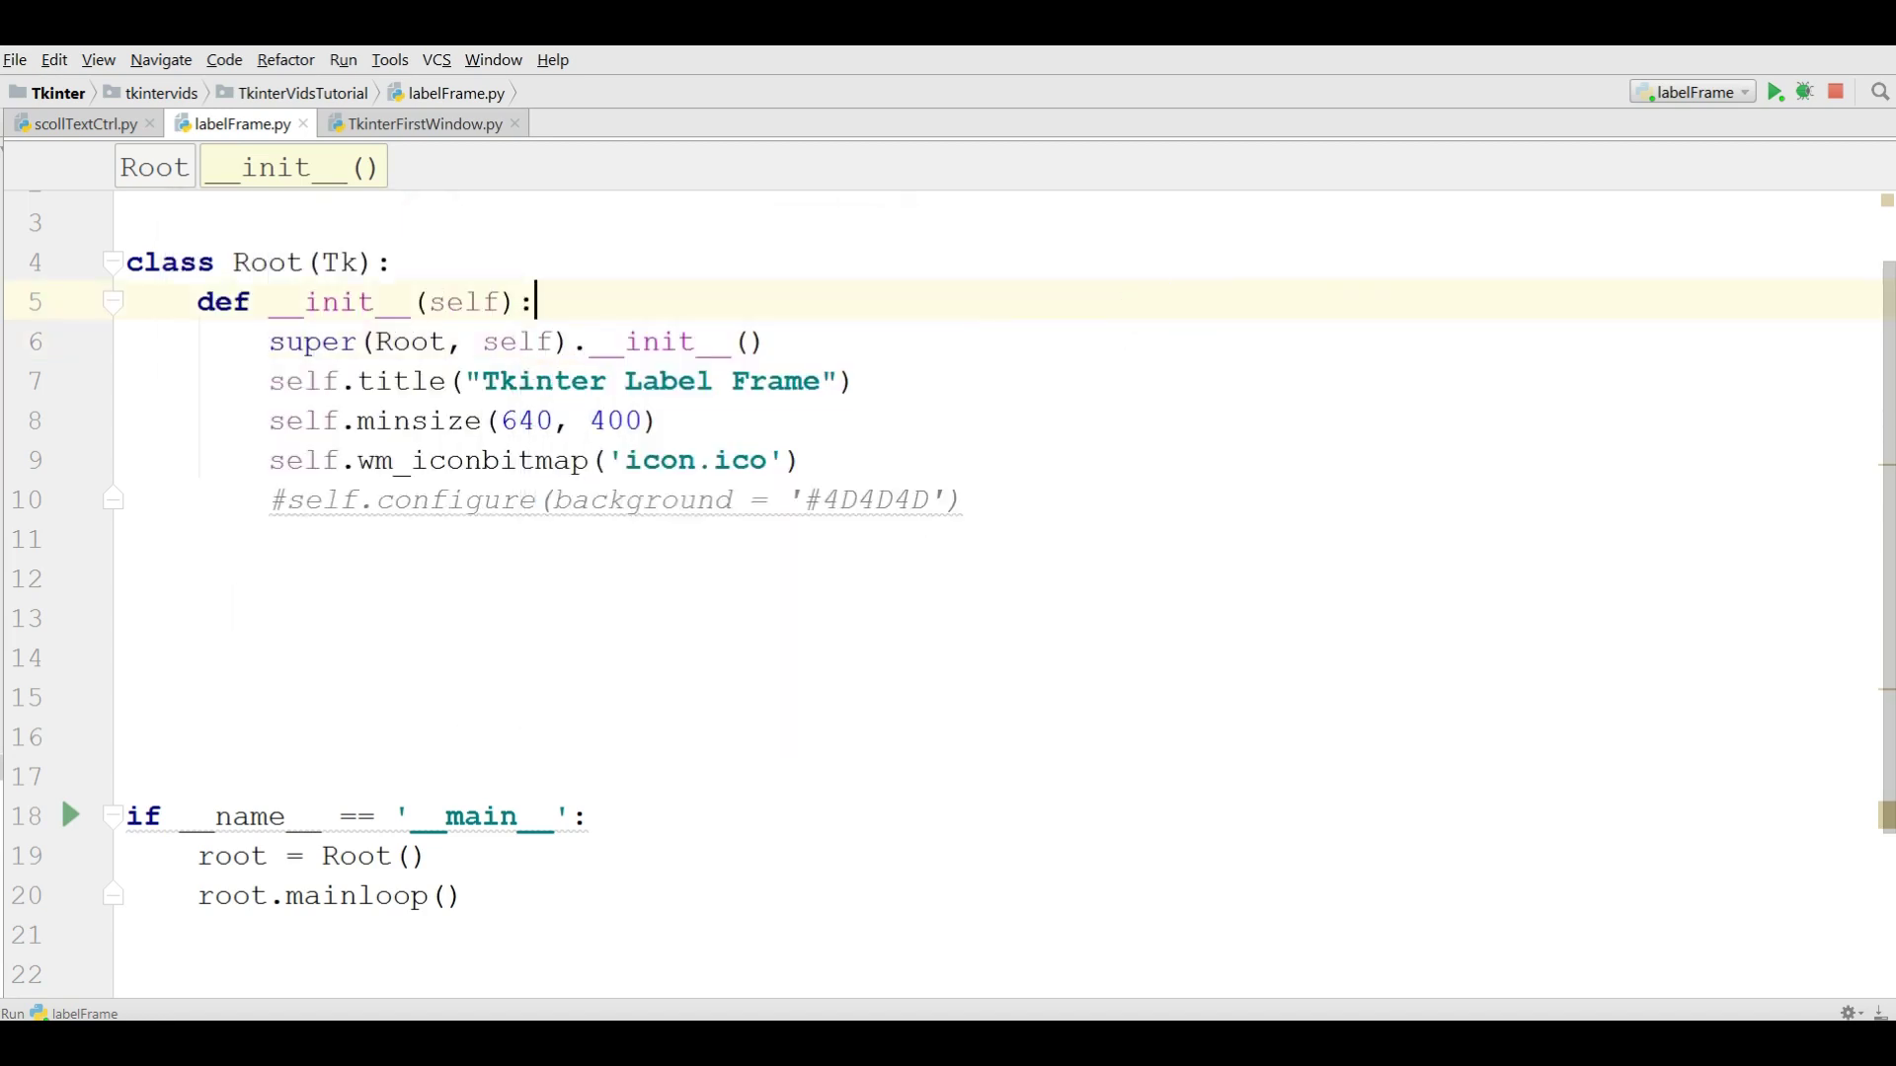
Step: Add 'from tkinter import ttk' on a new line below the tkinter star import
click(1157, 318)
scroll(1778, 431, up, 2)
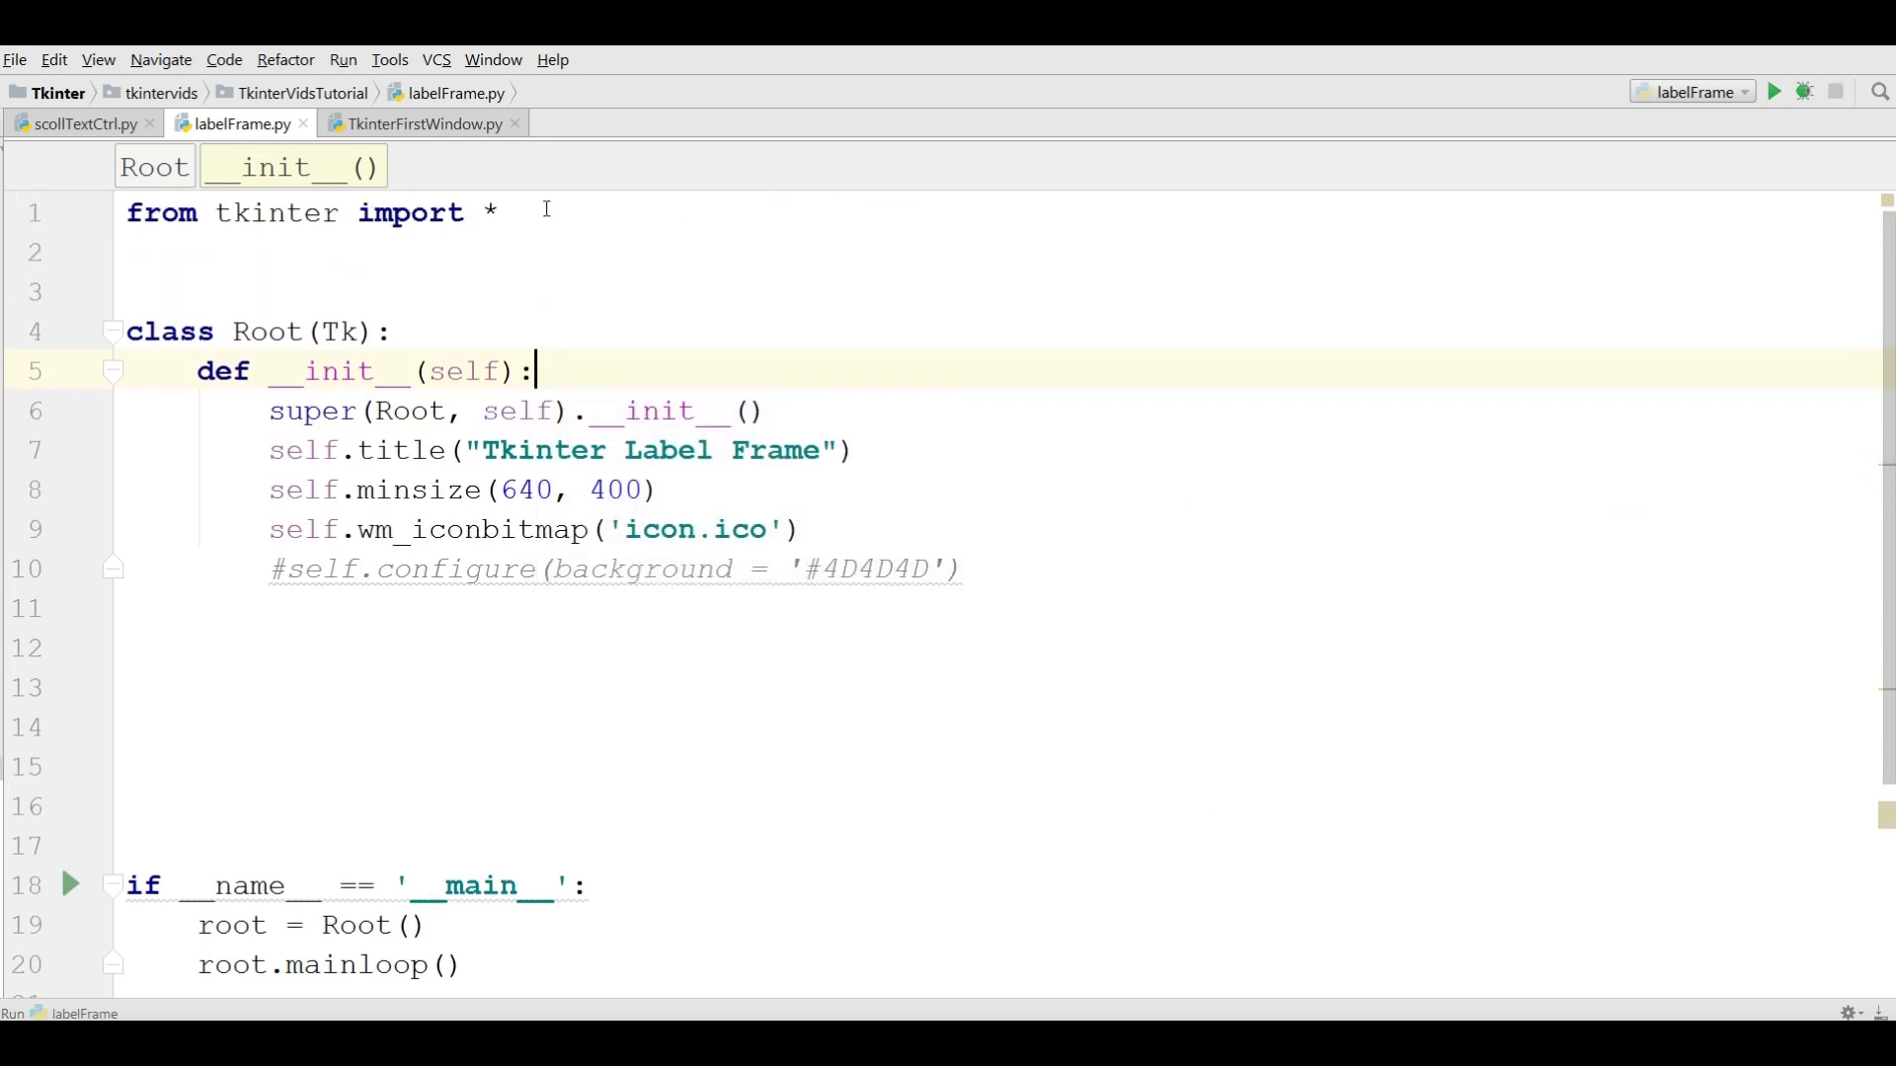
click(545, 210)
key(Return)
text(from t)
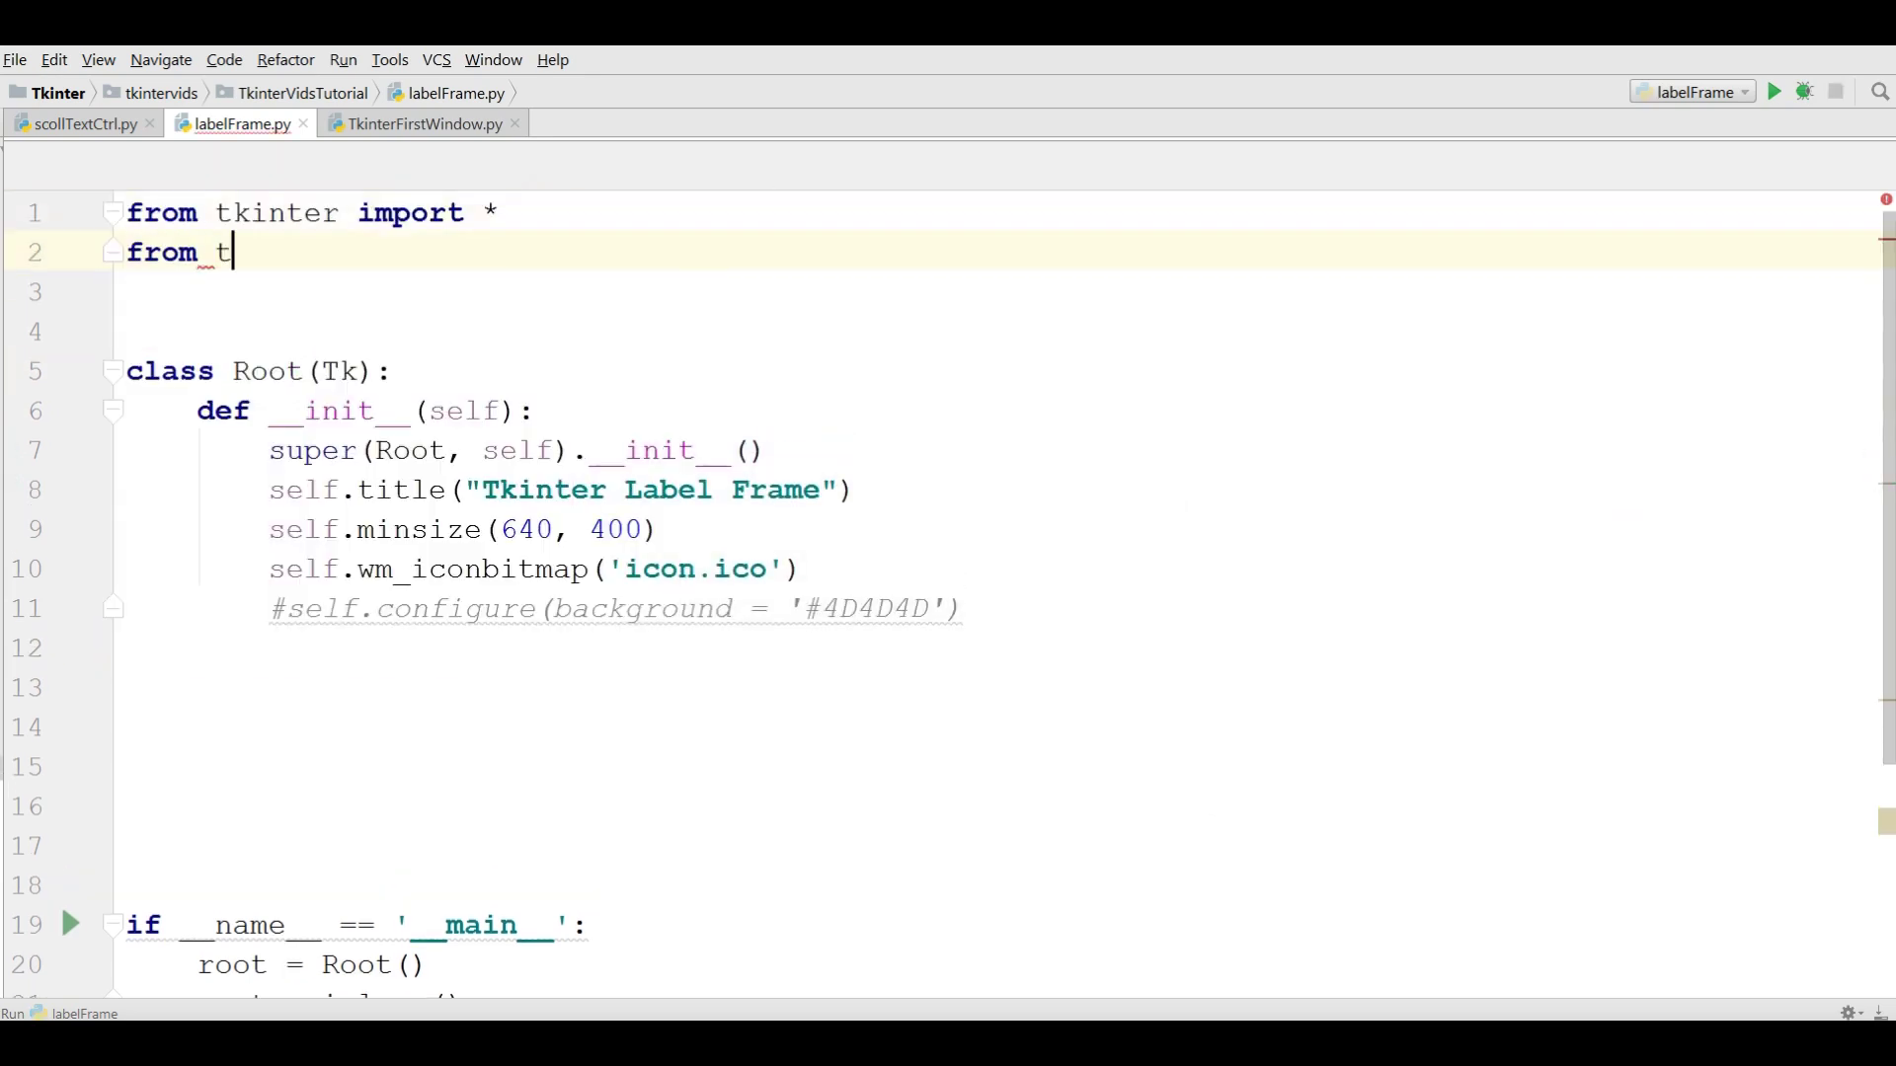
text(kinter import )
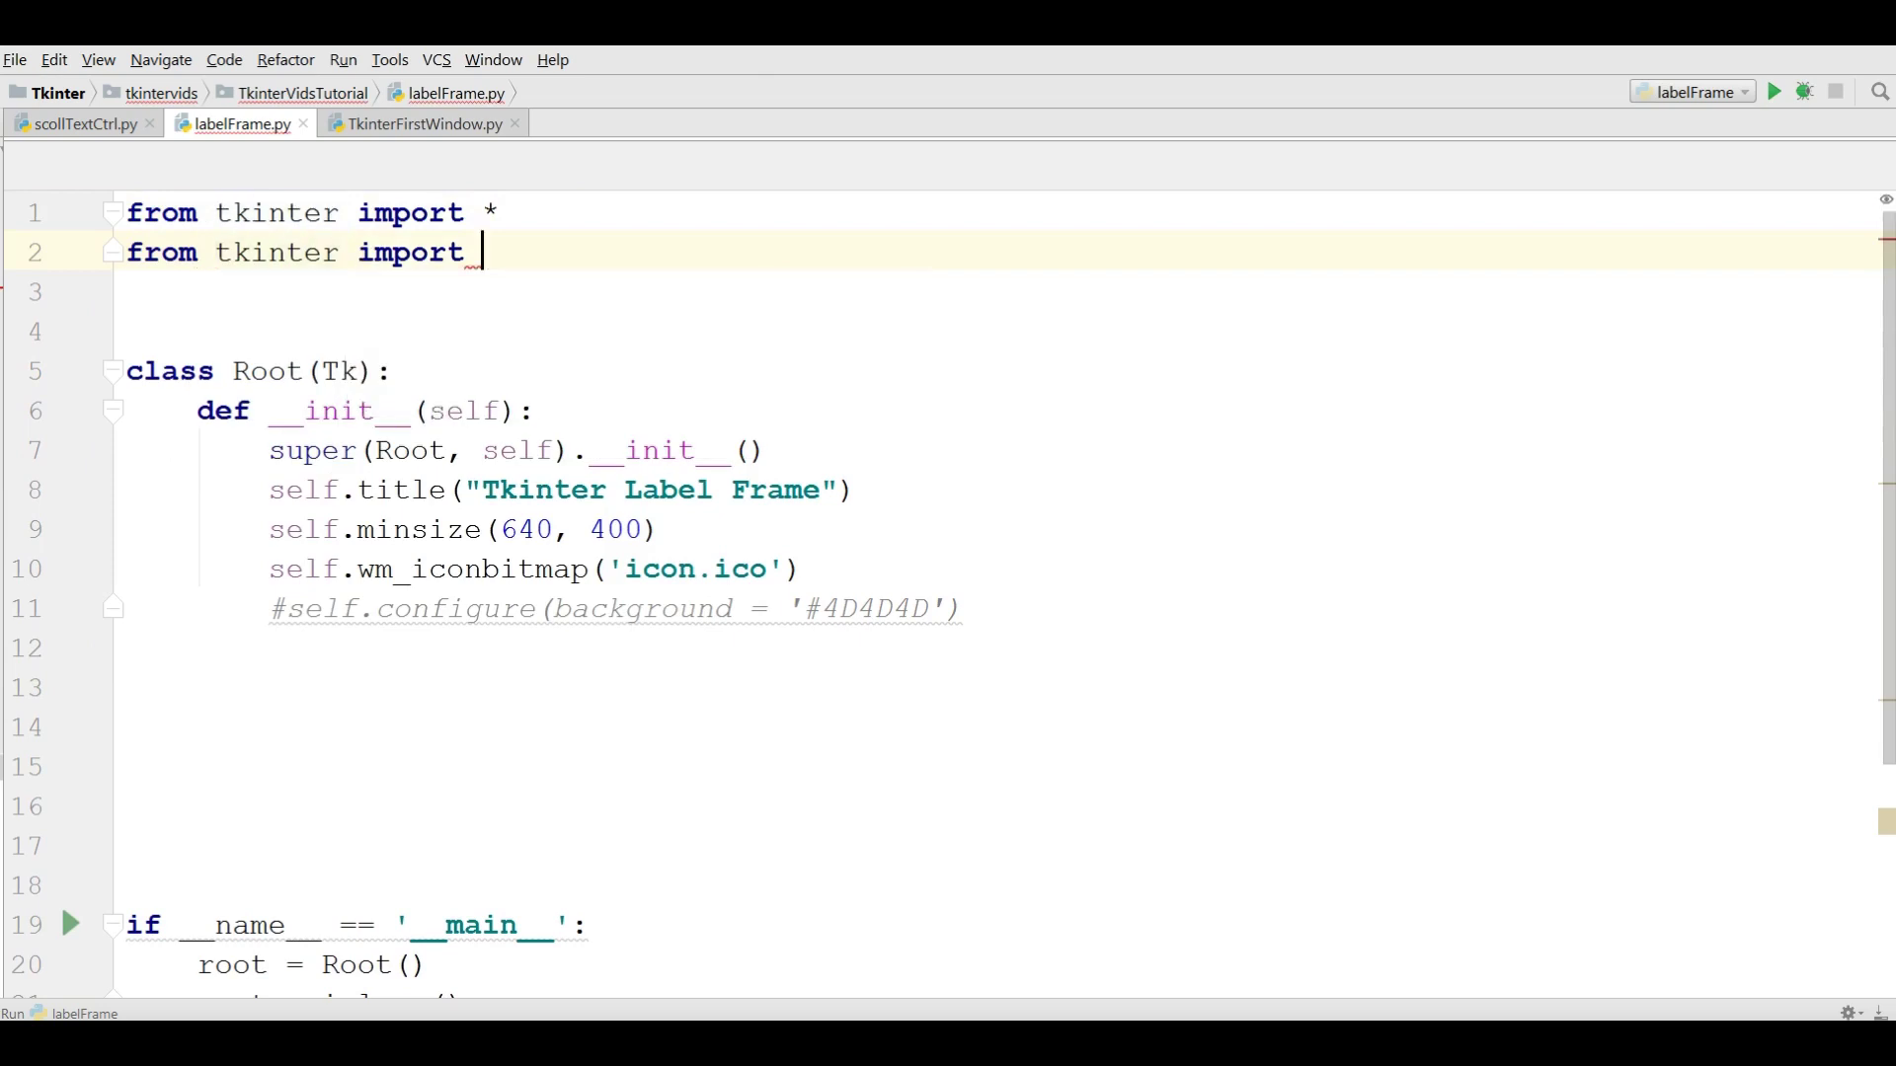
text(ttk)
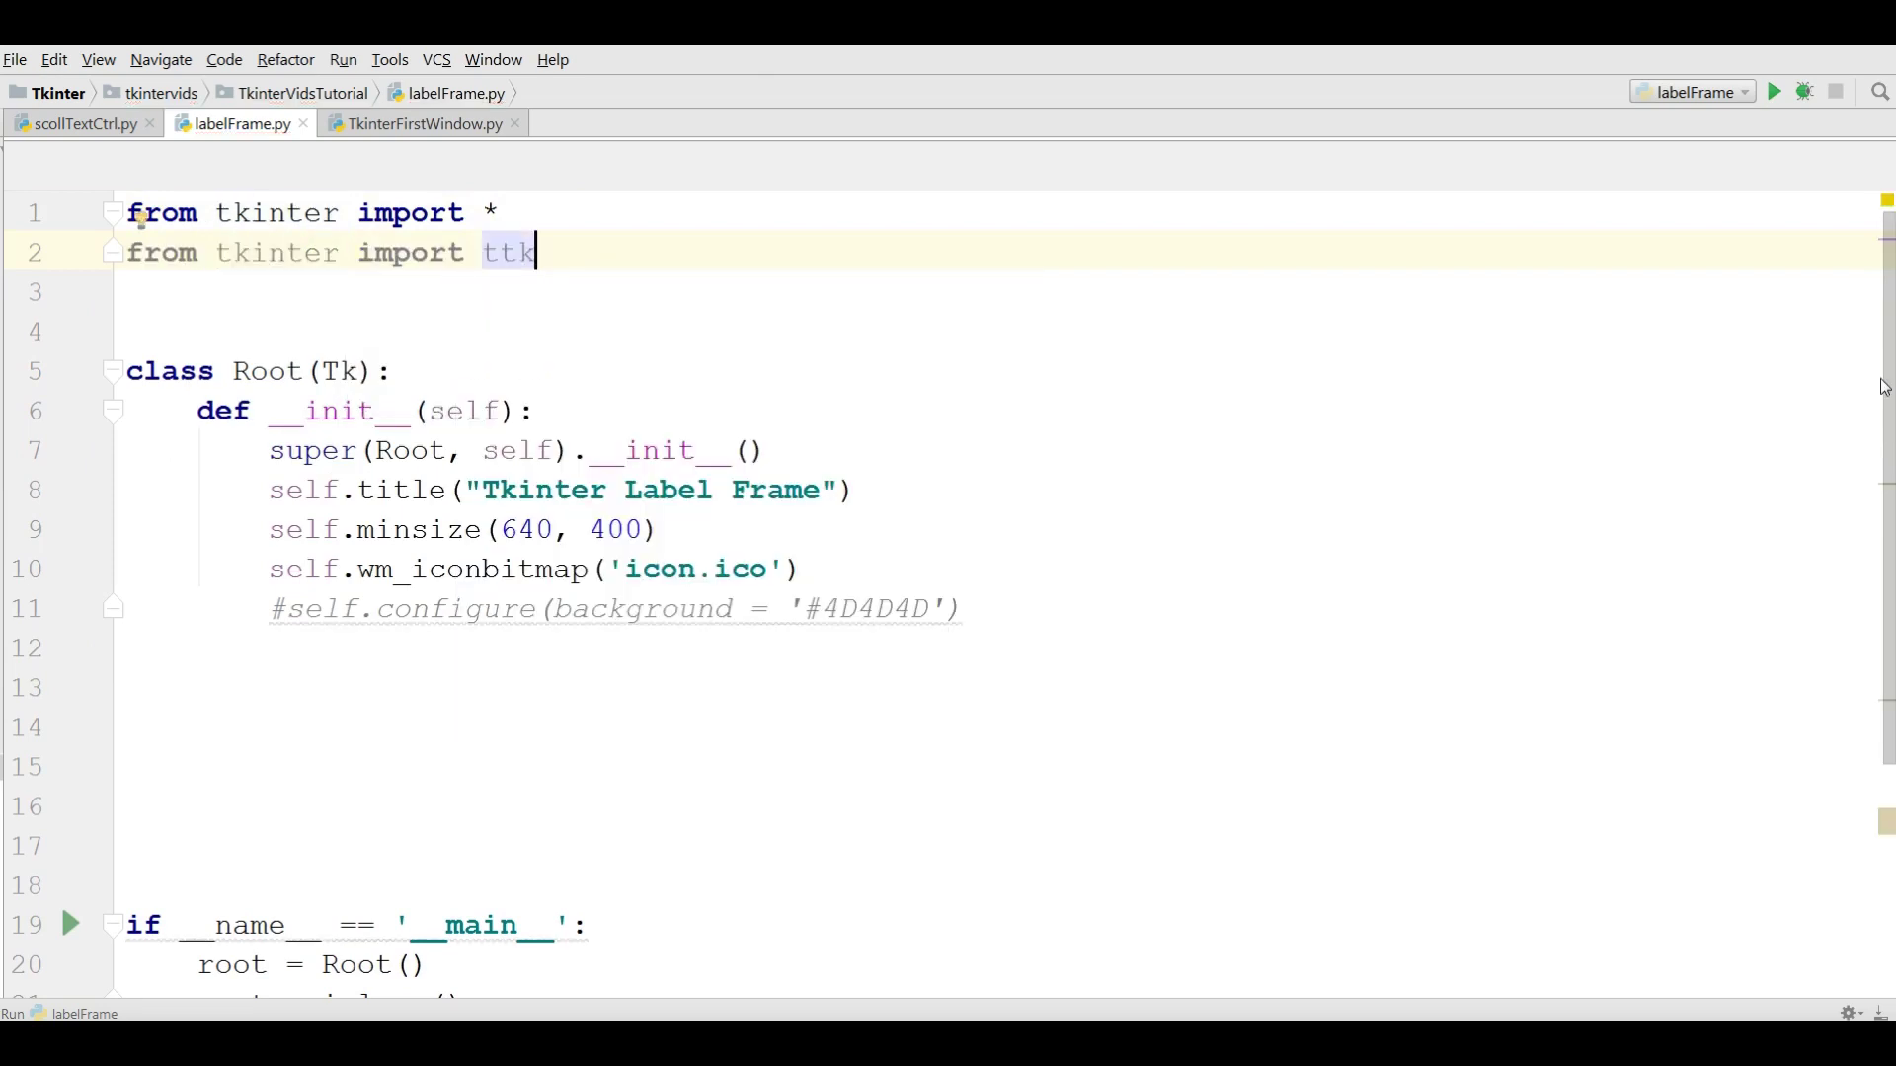
scroll(602, 469, down, 2)
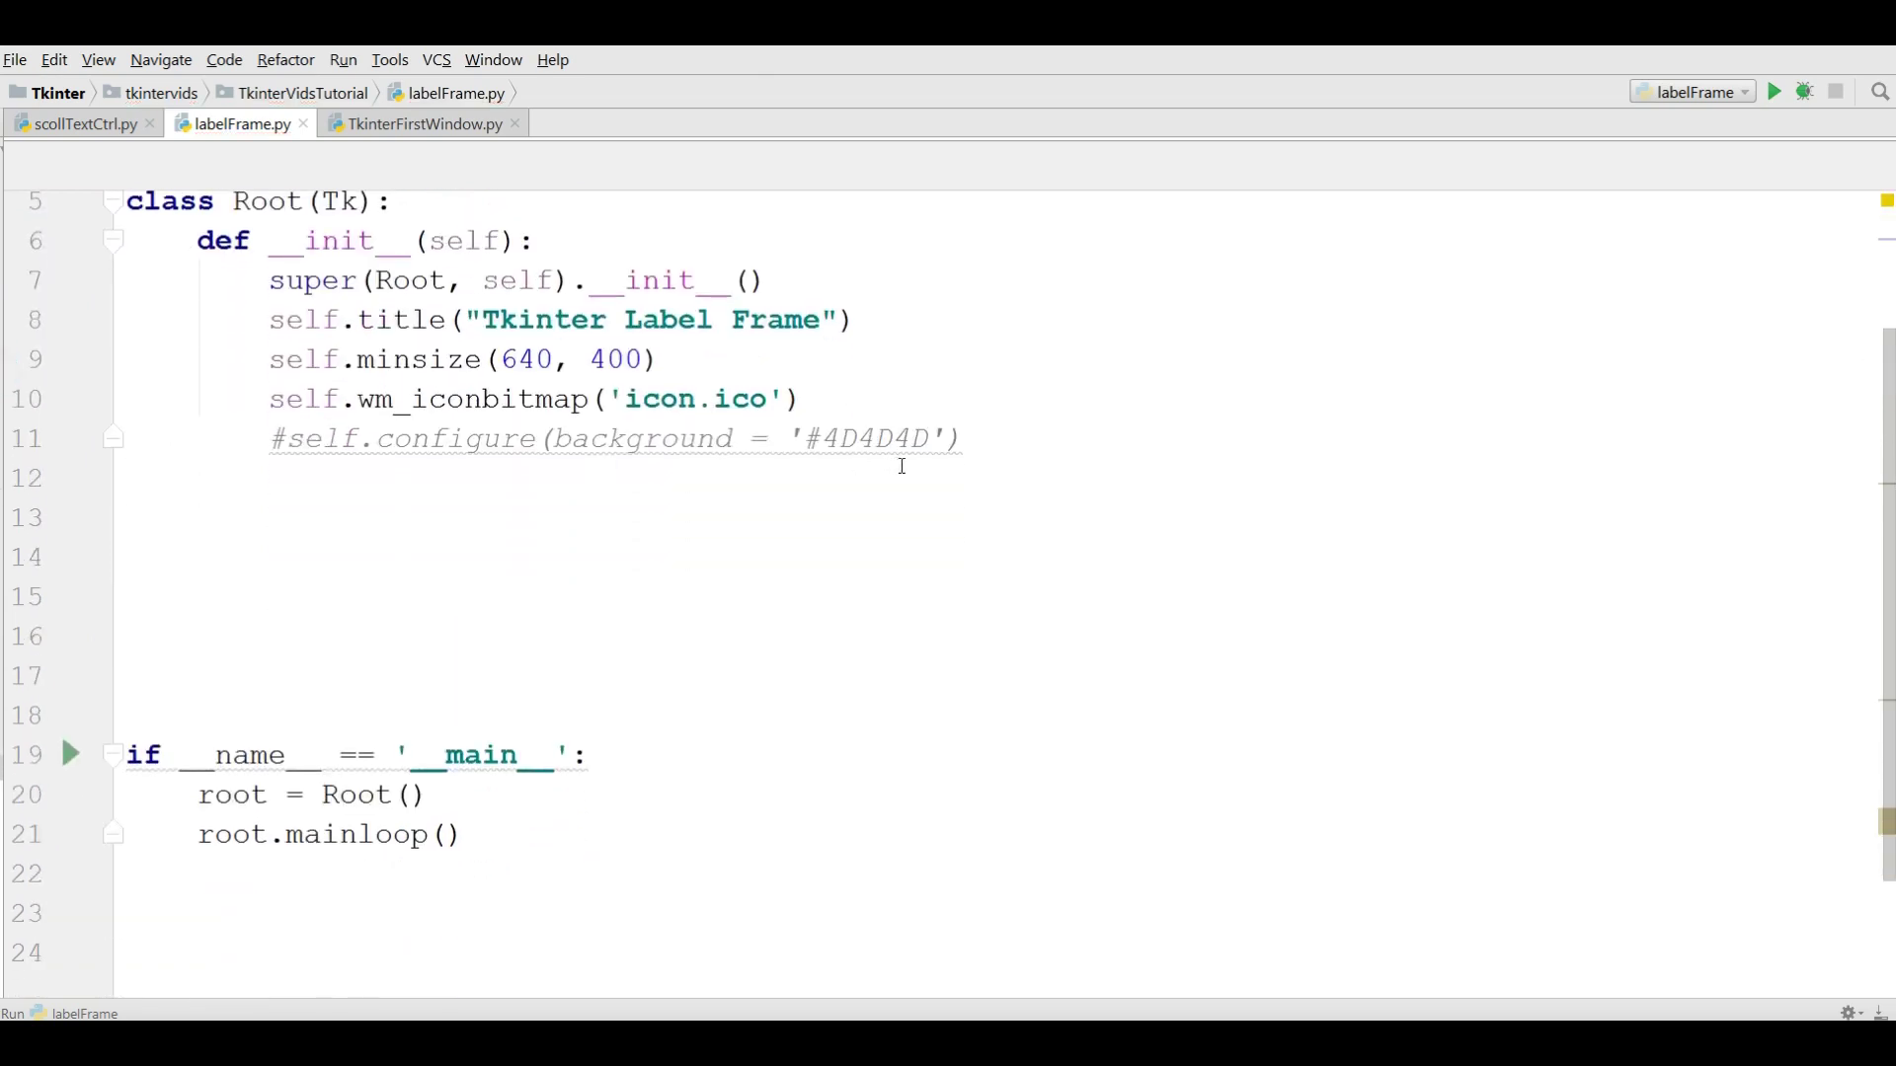
Step: Add an empty labelFram(self) method stub below the constructor
click(983, 440)
key(Return)
key(Return)
key(Return)
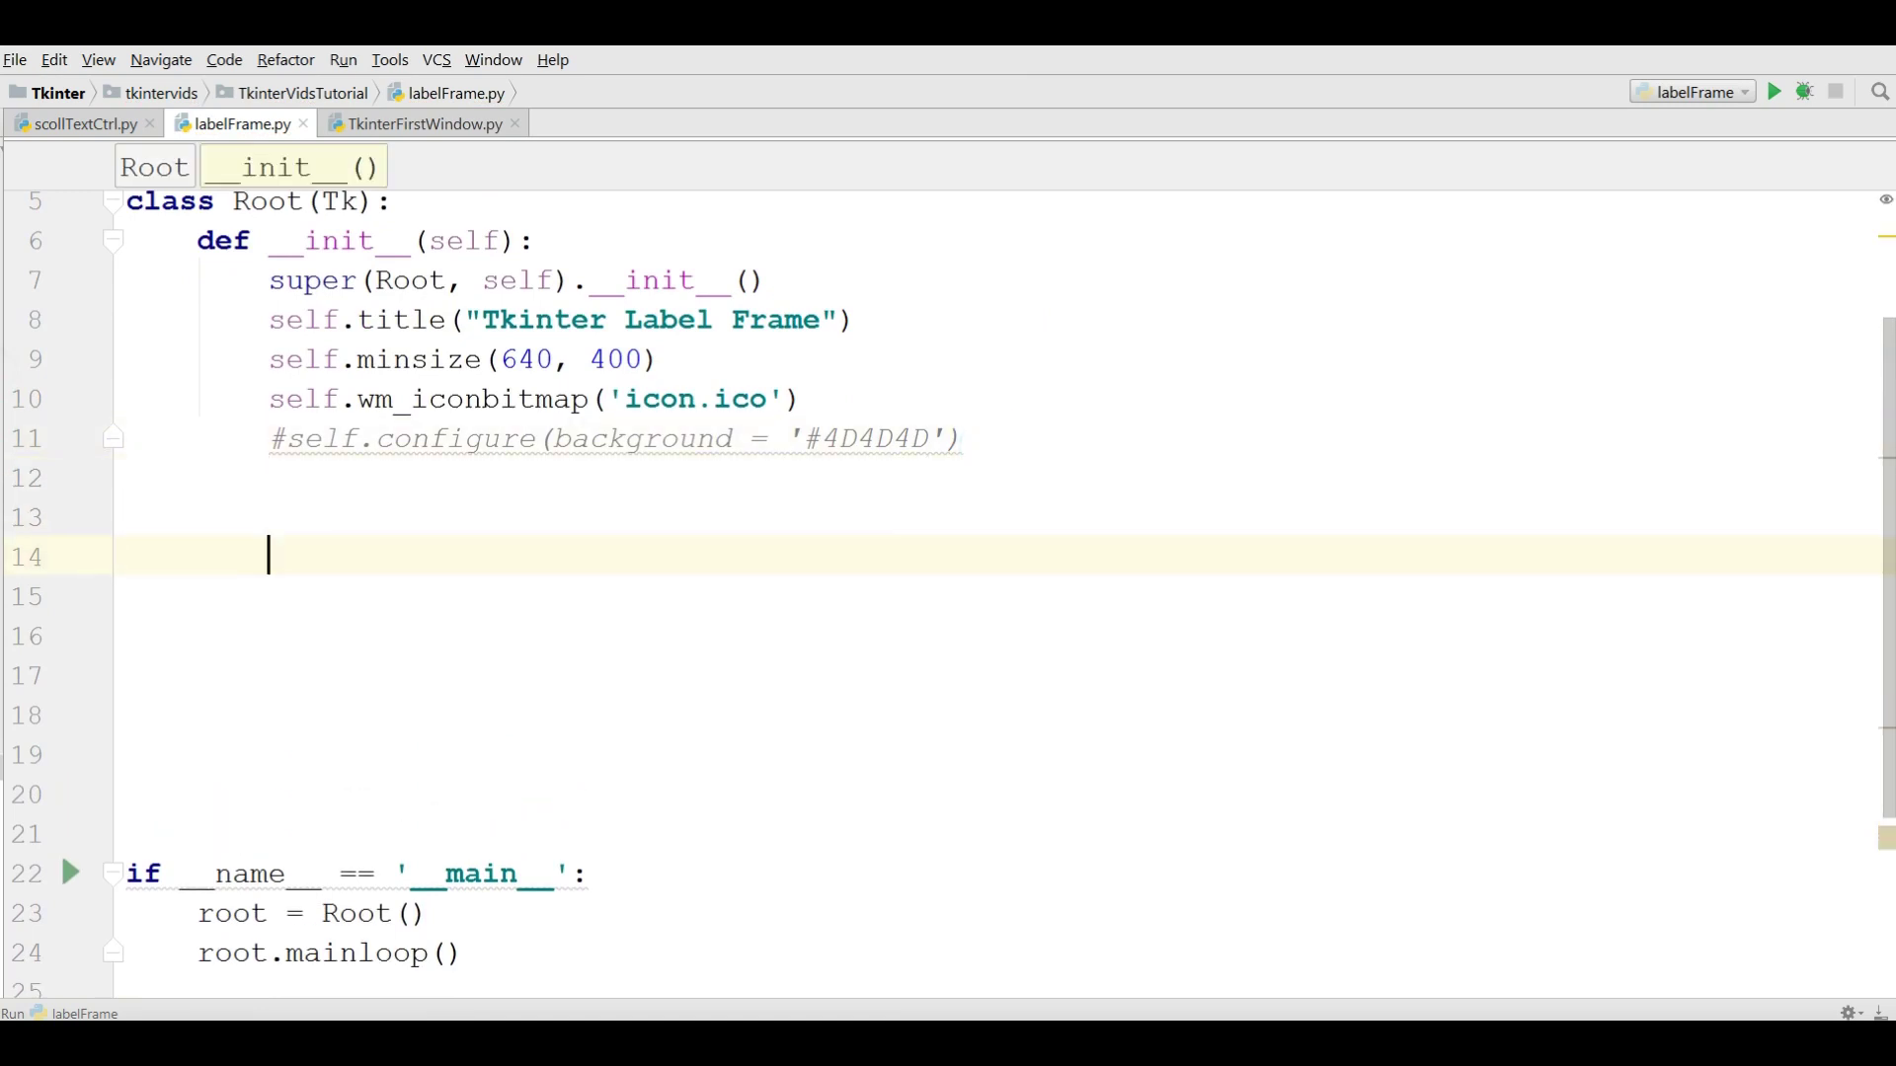
key(BackSpace)
key(Return)
key(Return)
text(def )
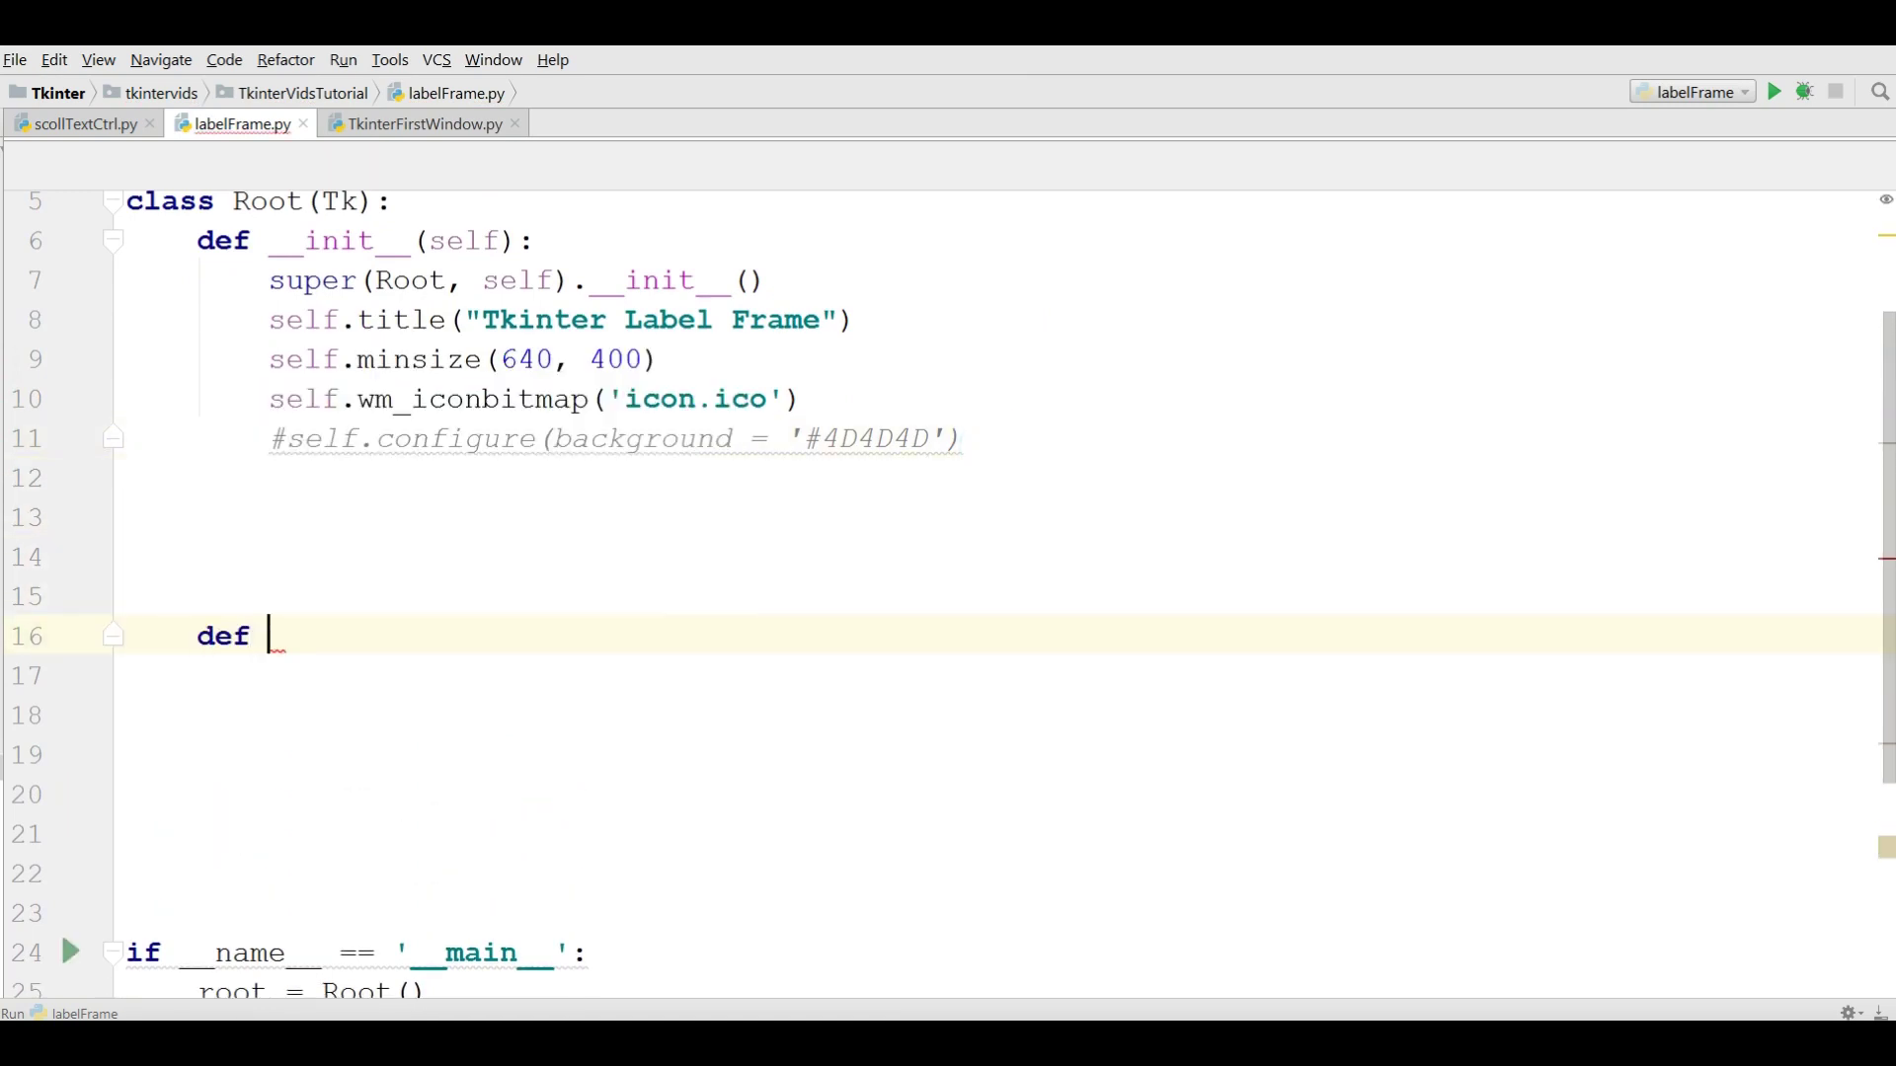
text(labelFr)
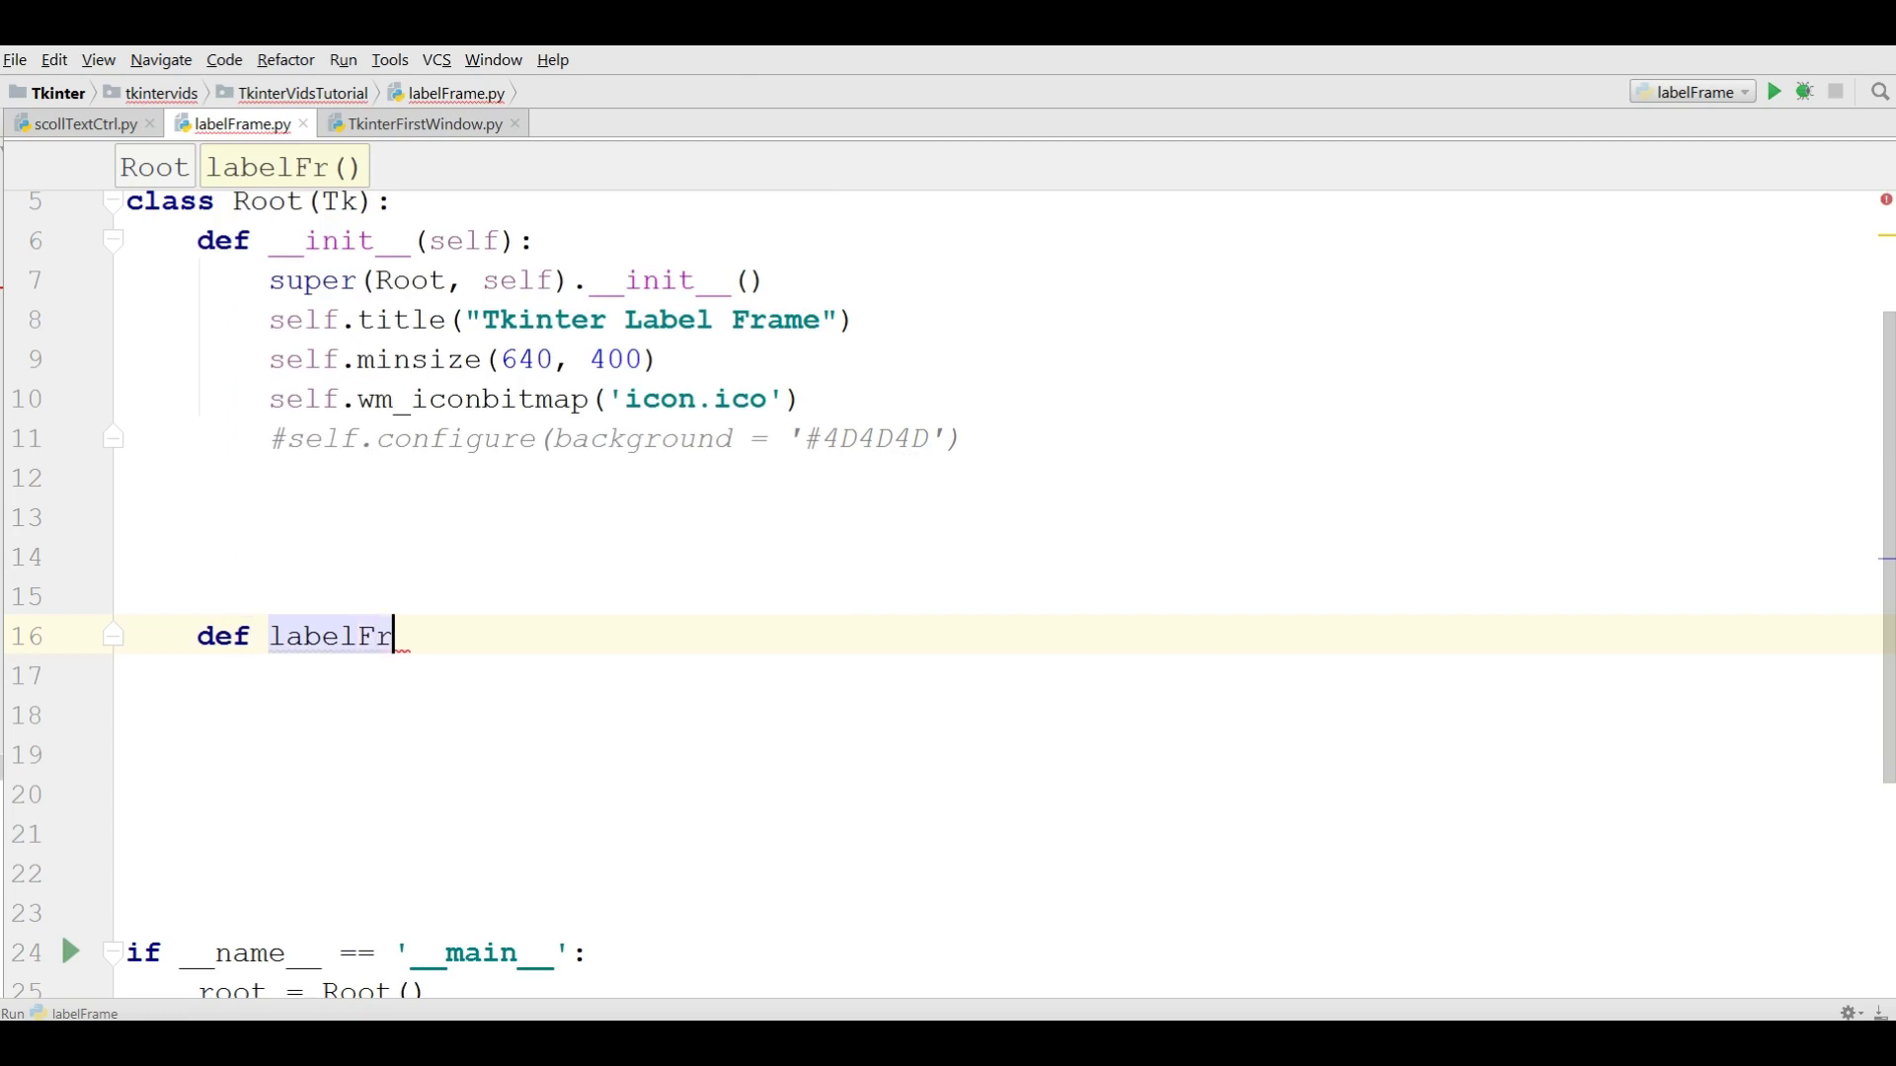
text(am(self):)
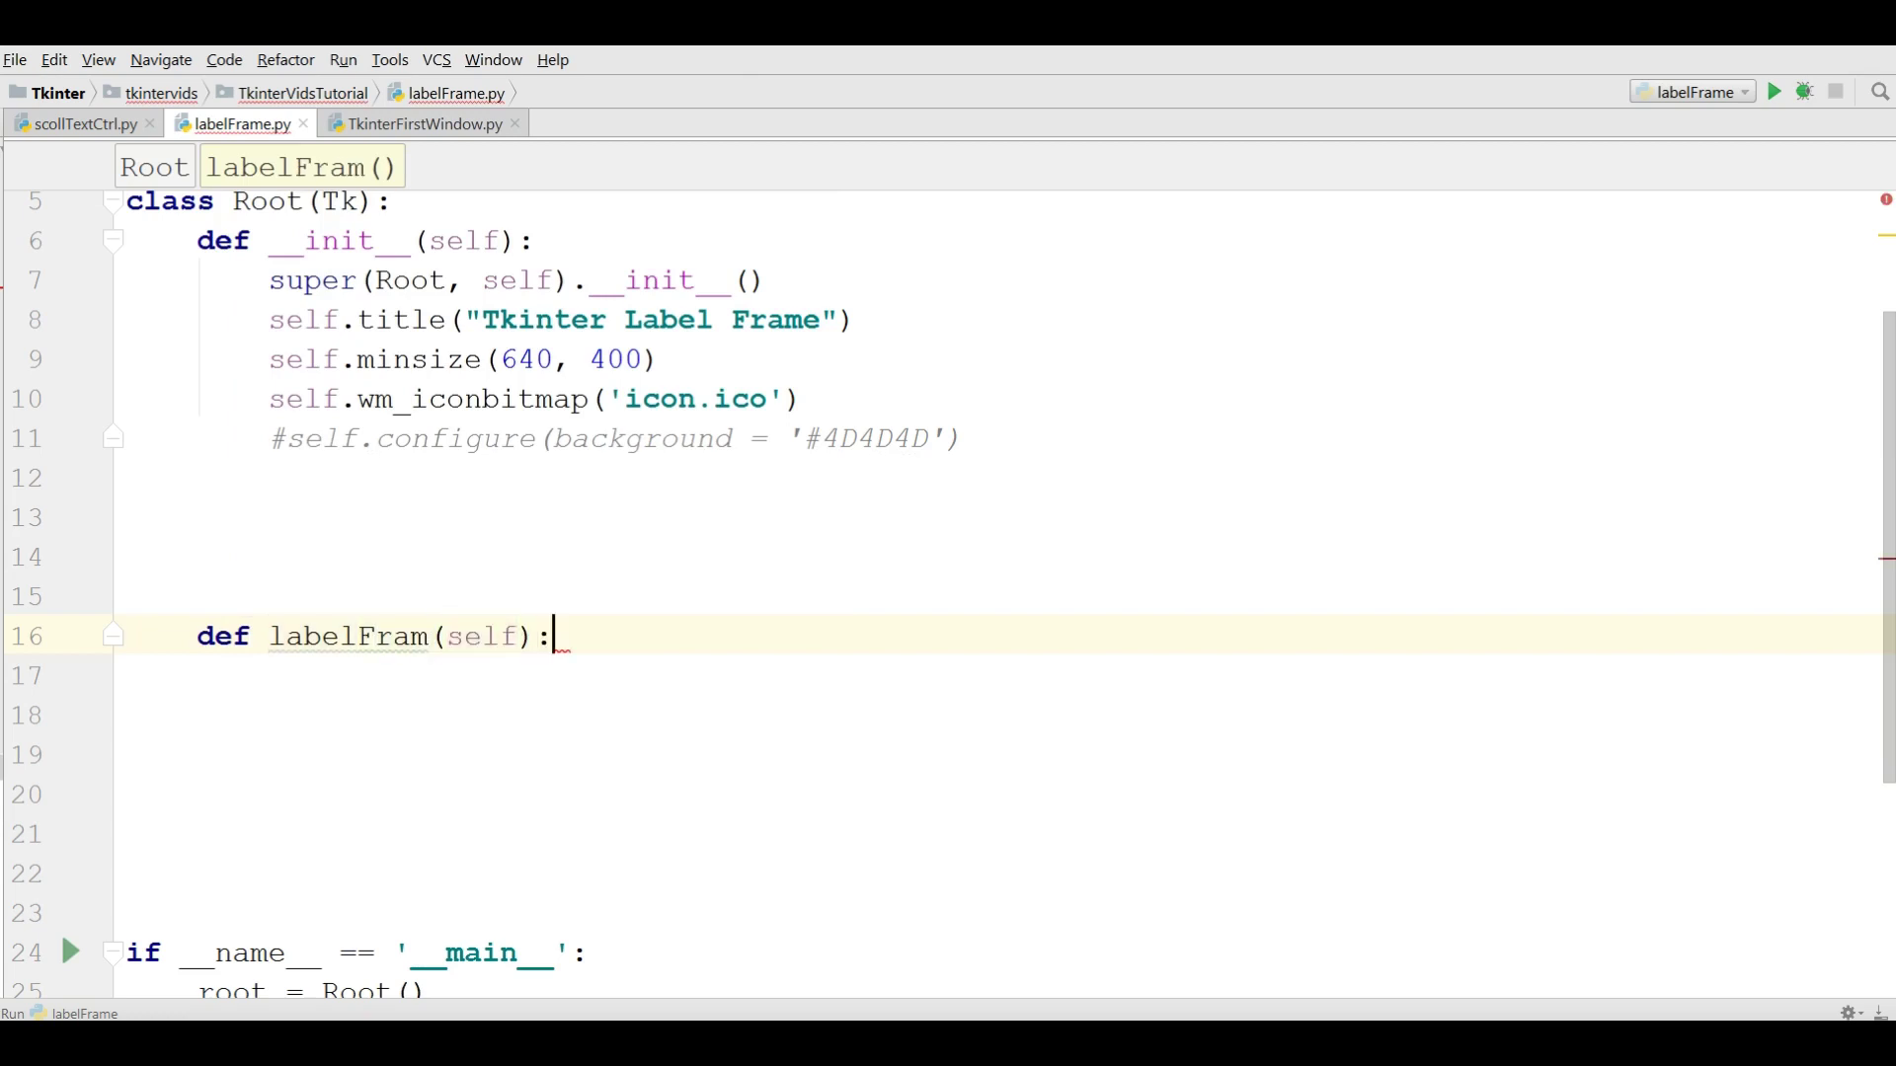
key(Return)
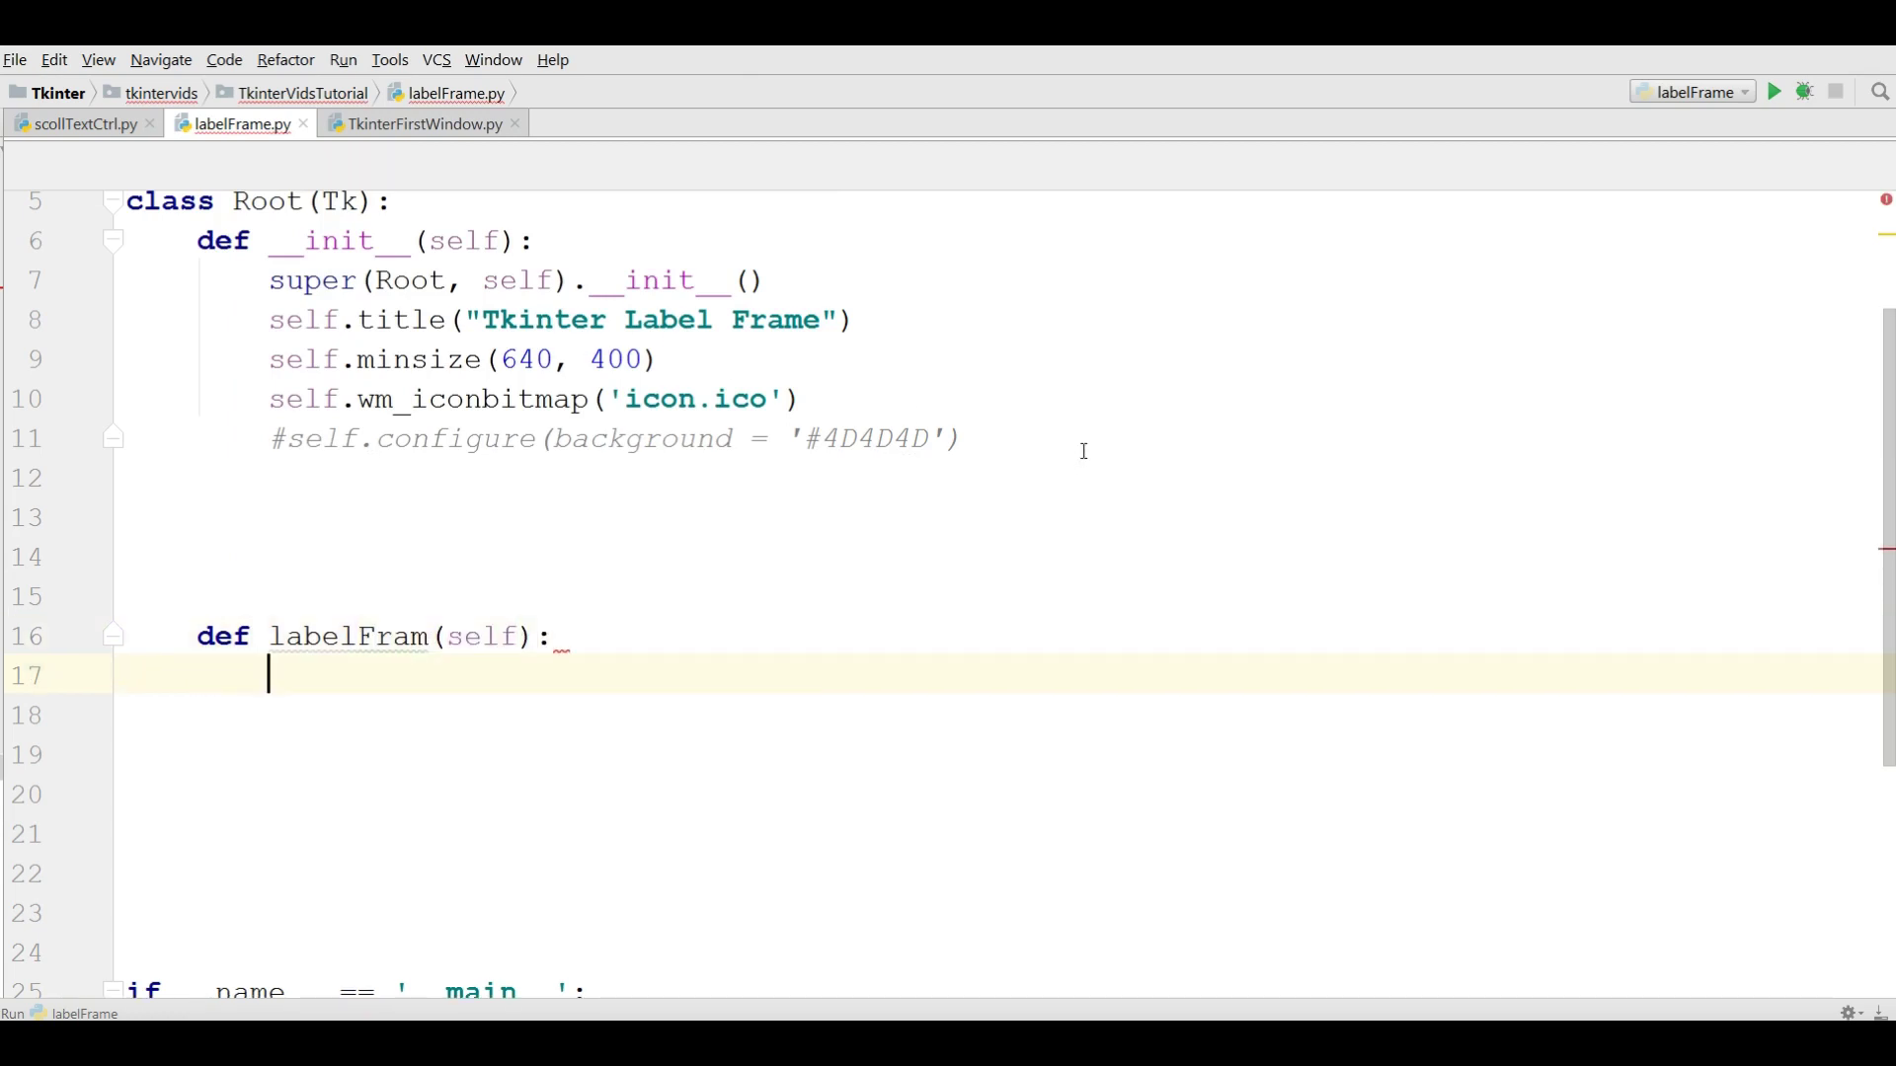
Step: In __init__, add self.labelFrame = ttk.LabelFrame() using autocomplete
click(1088, 442)
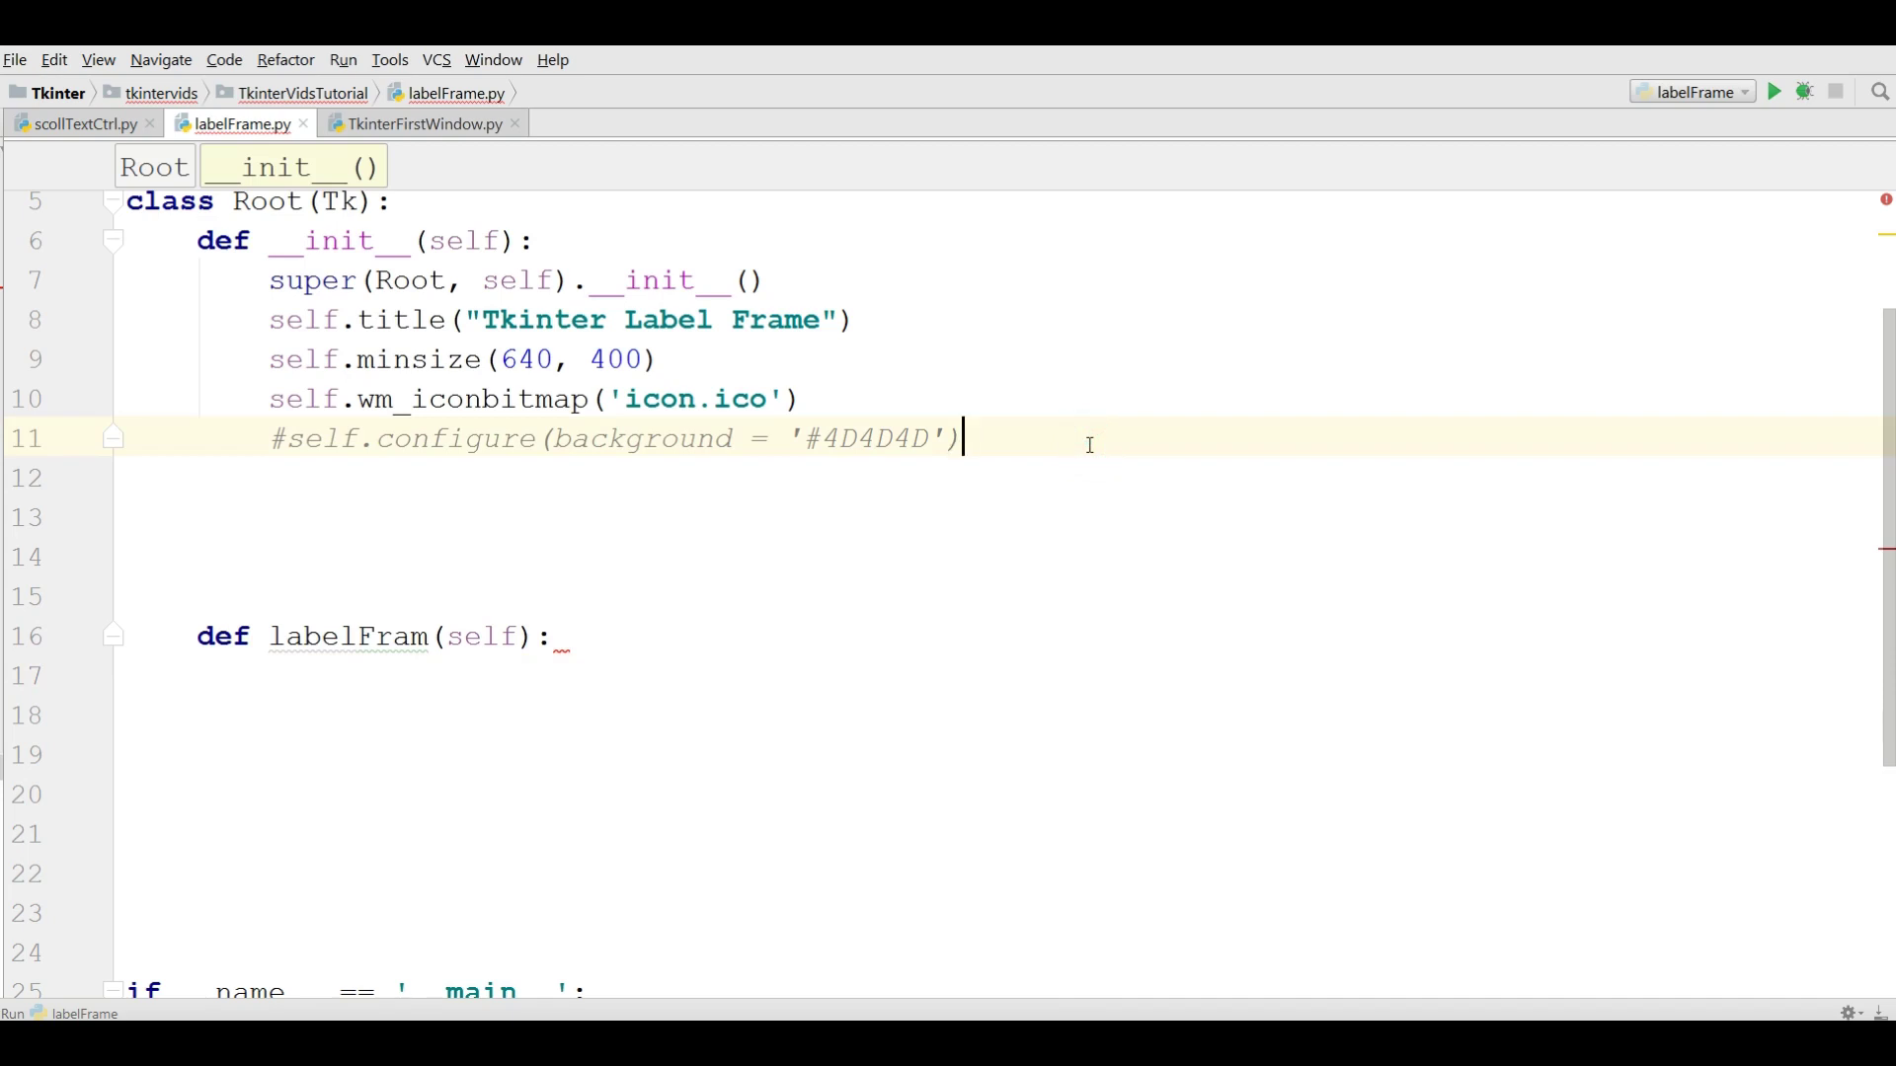
key(Return)
key(Return)
key(Return)
text(se)
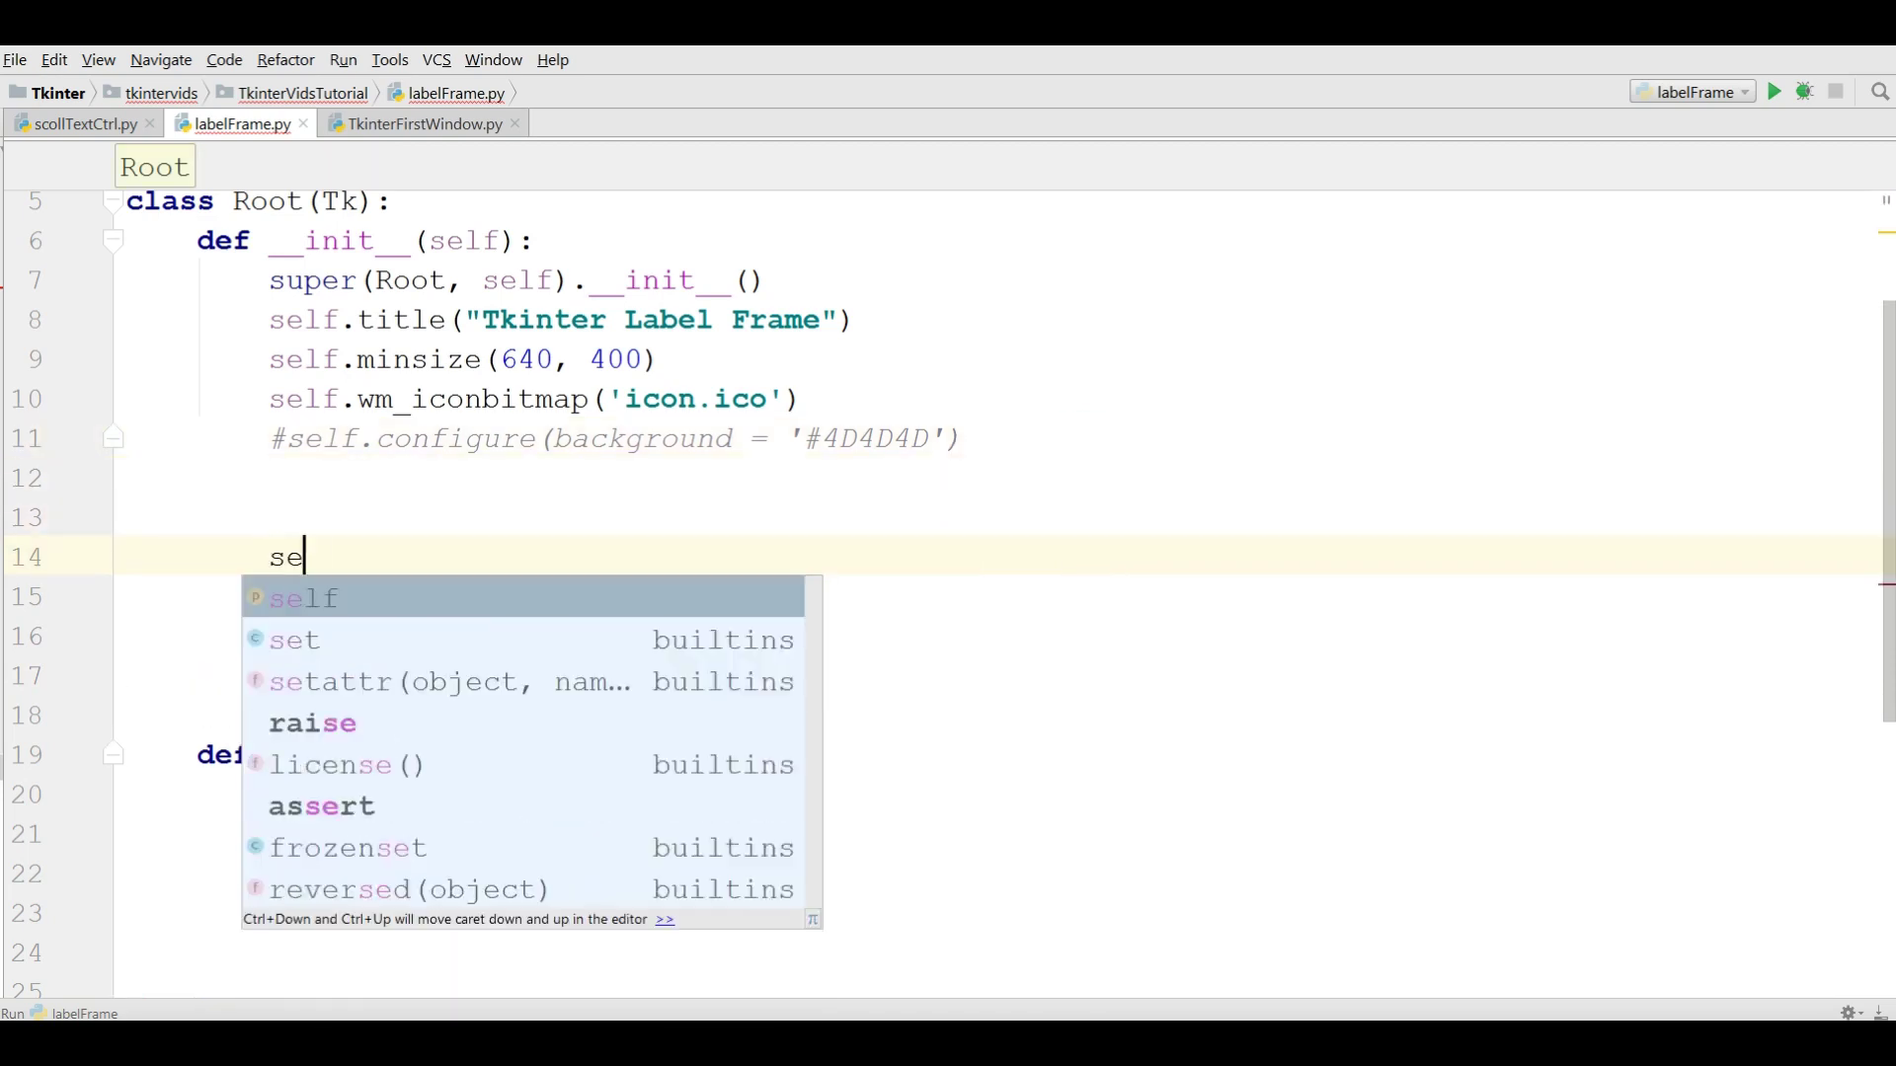
text(lf.lab)
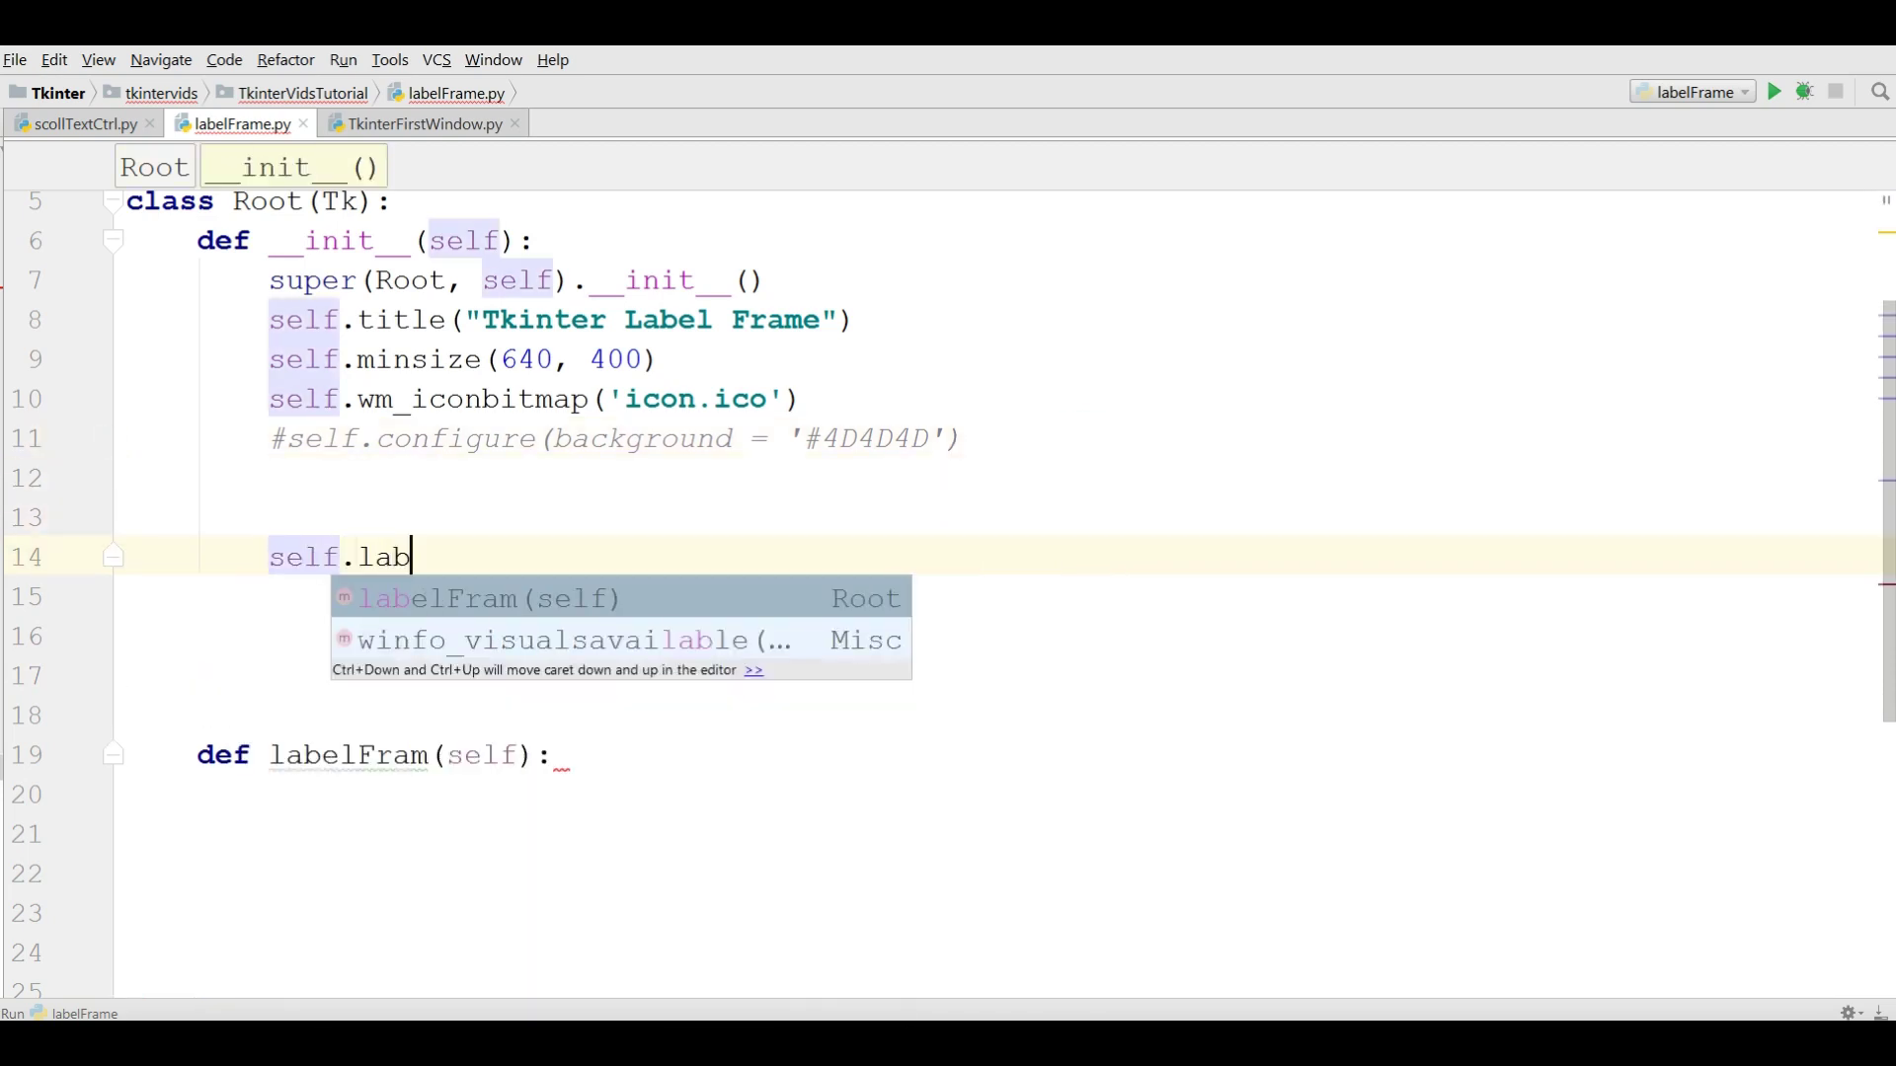
text(elFrm)
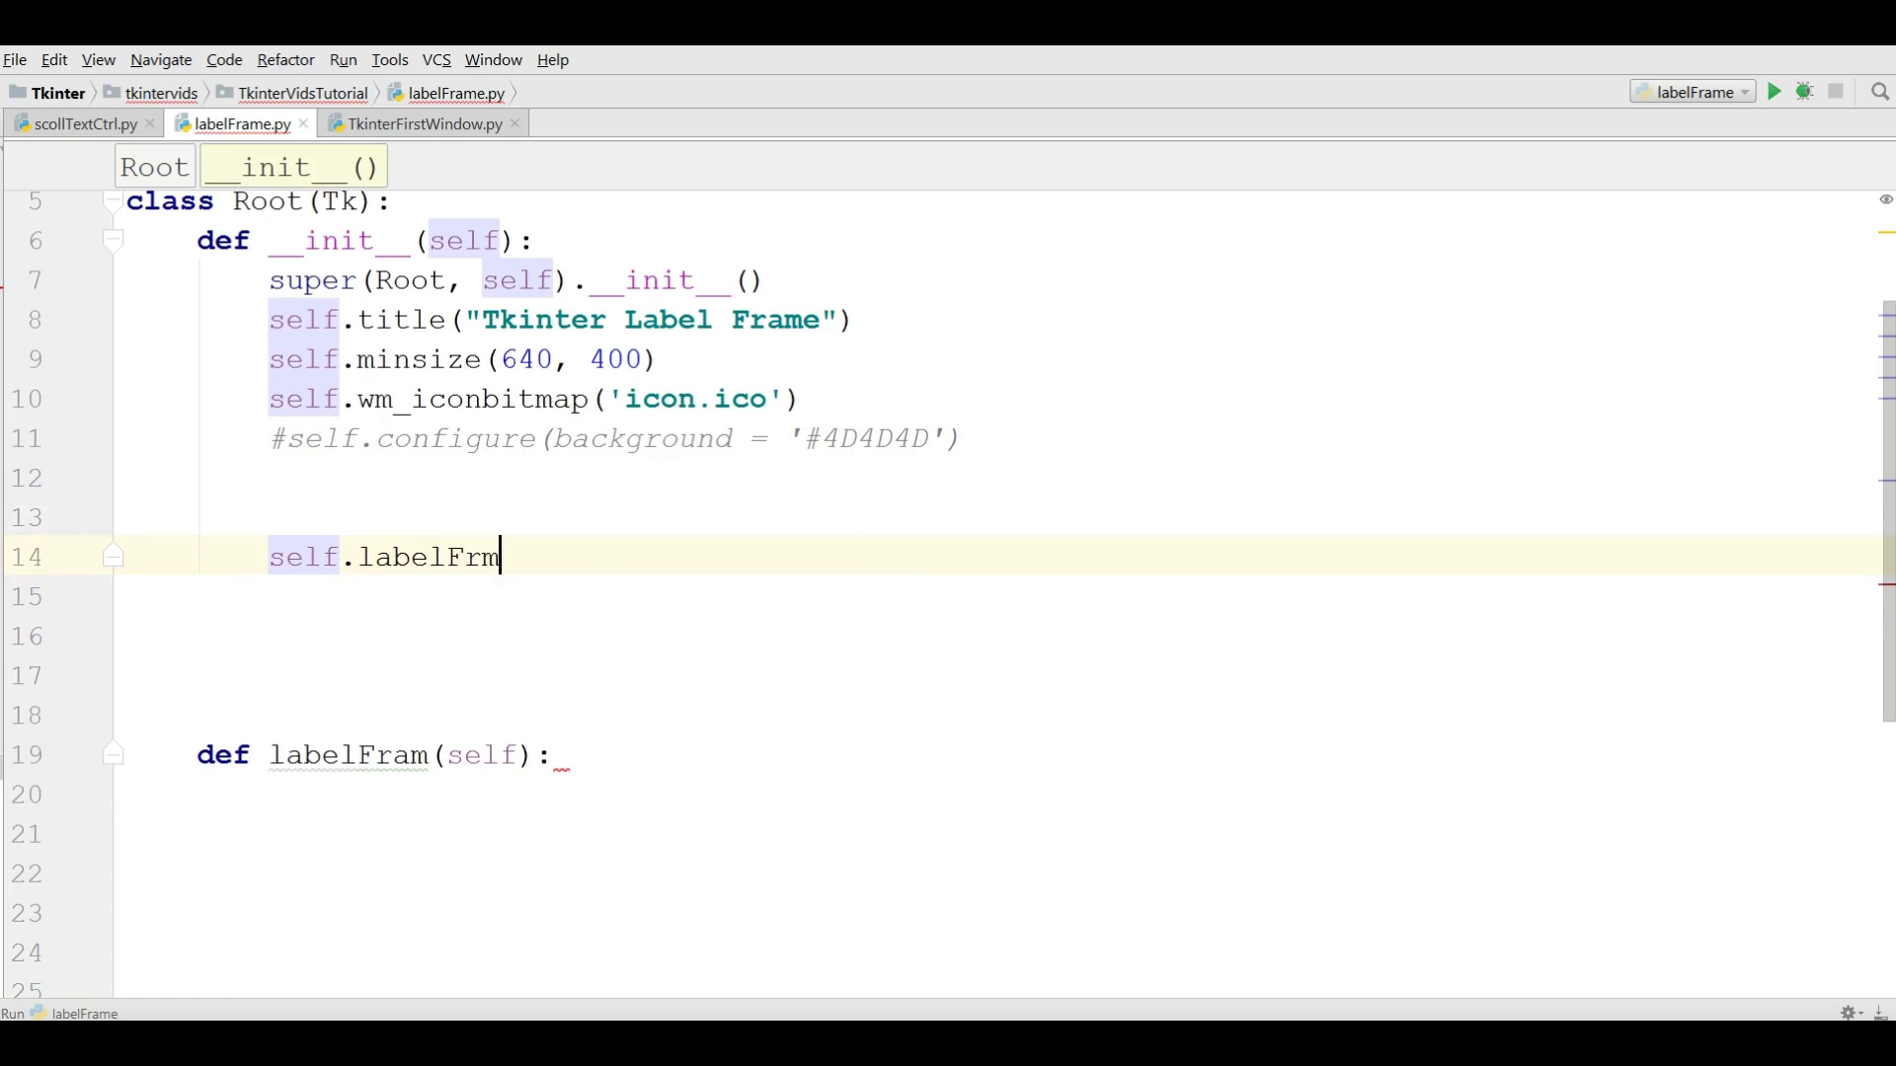
key(BackSpace)
text(ame )
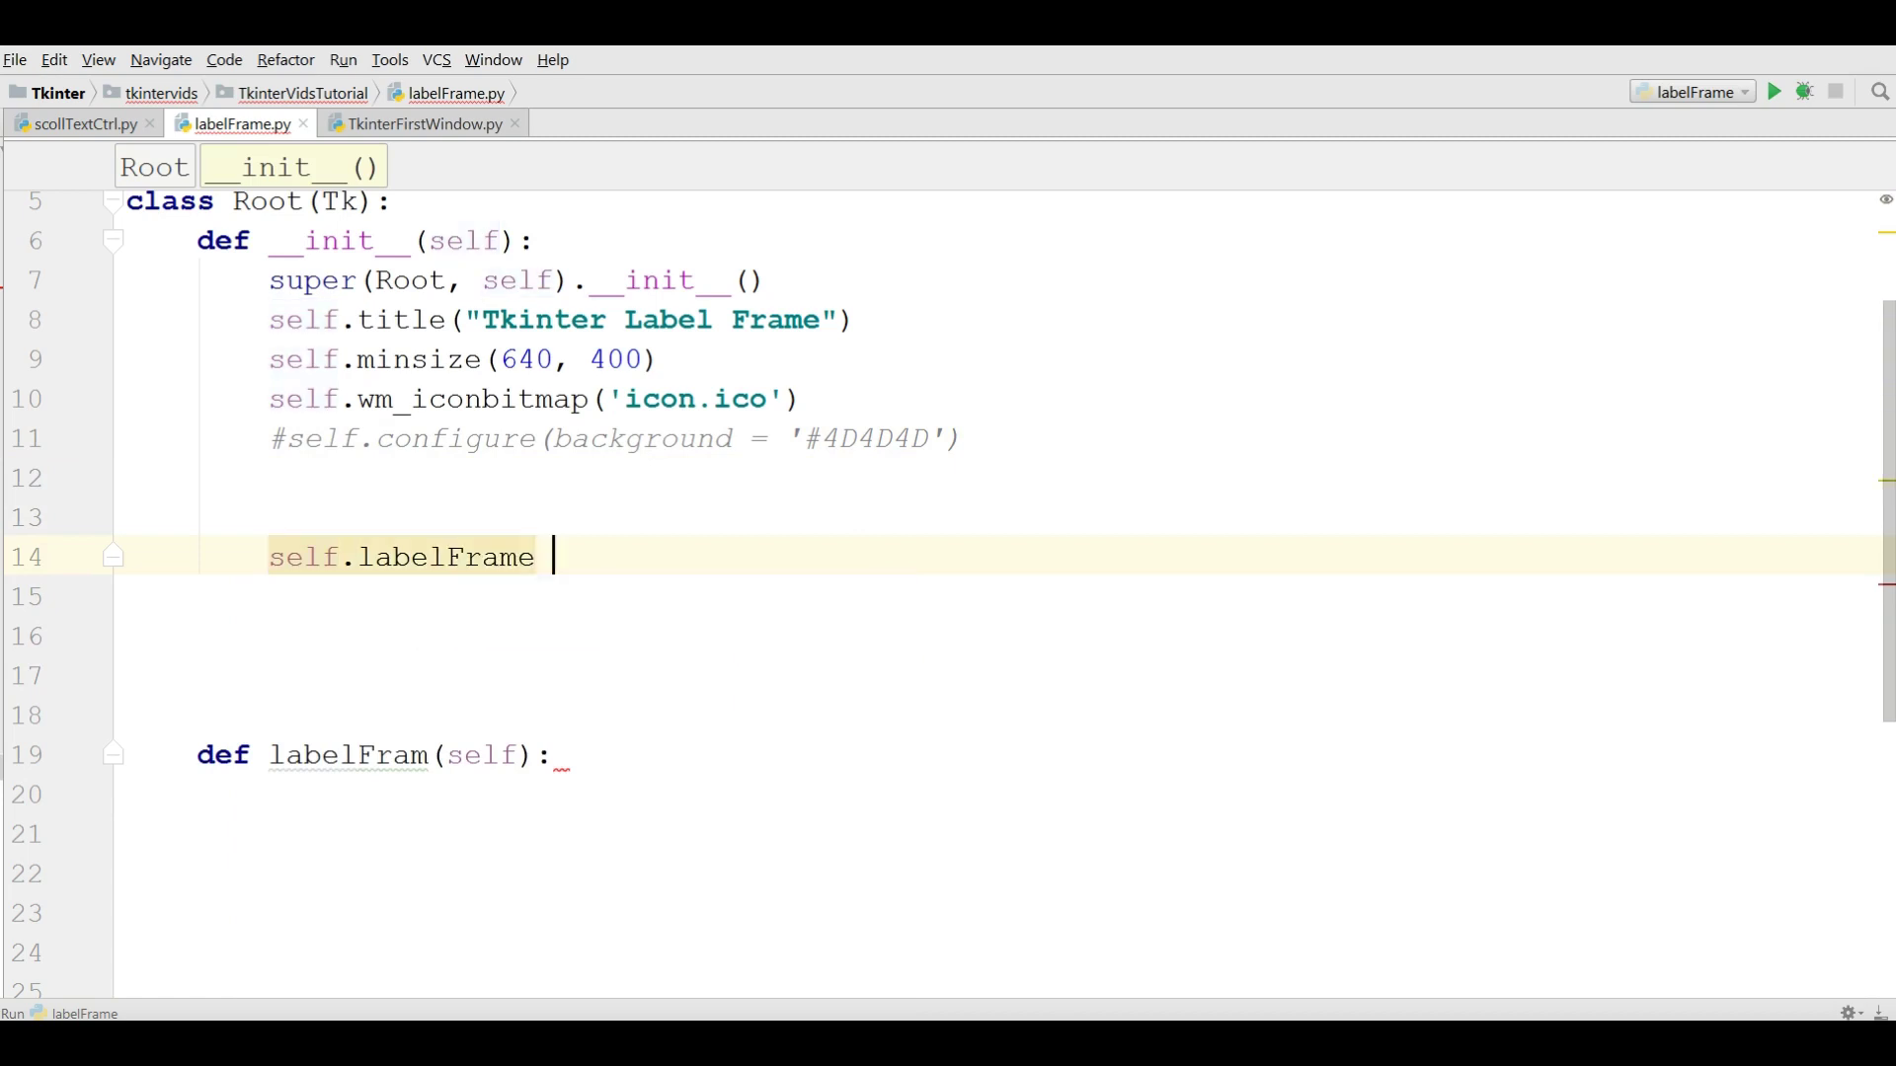
text(= ttk.La)
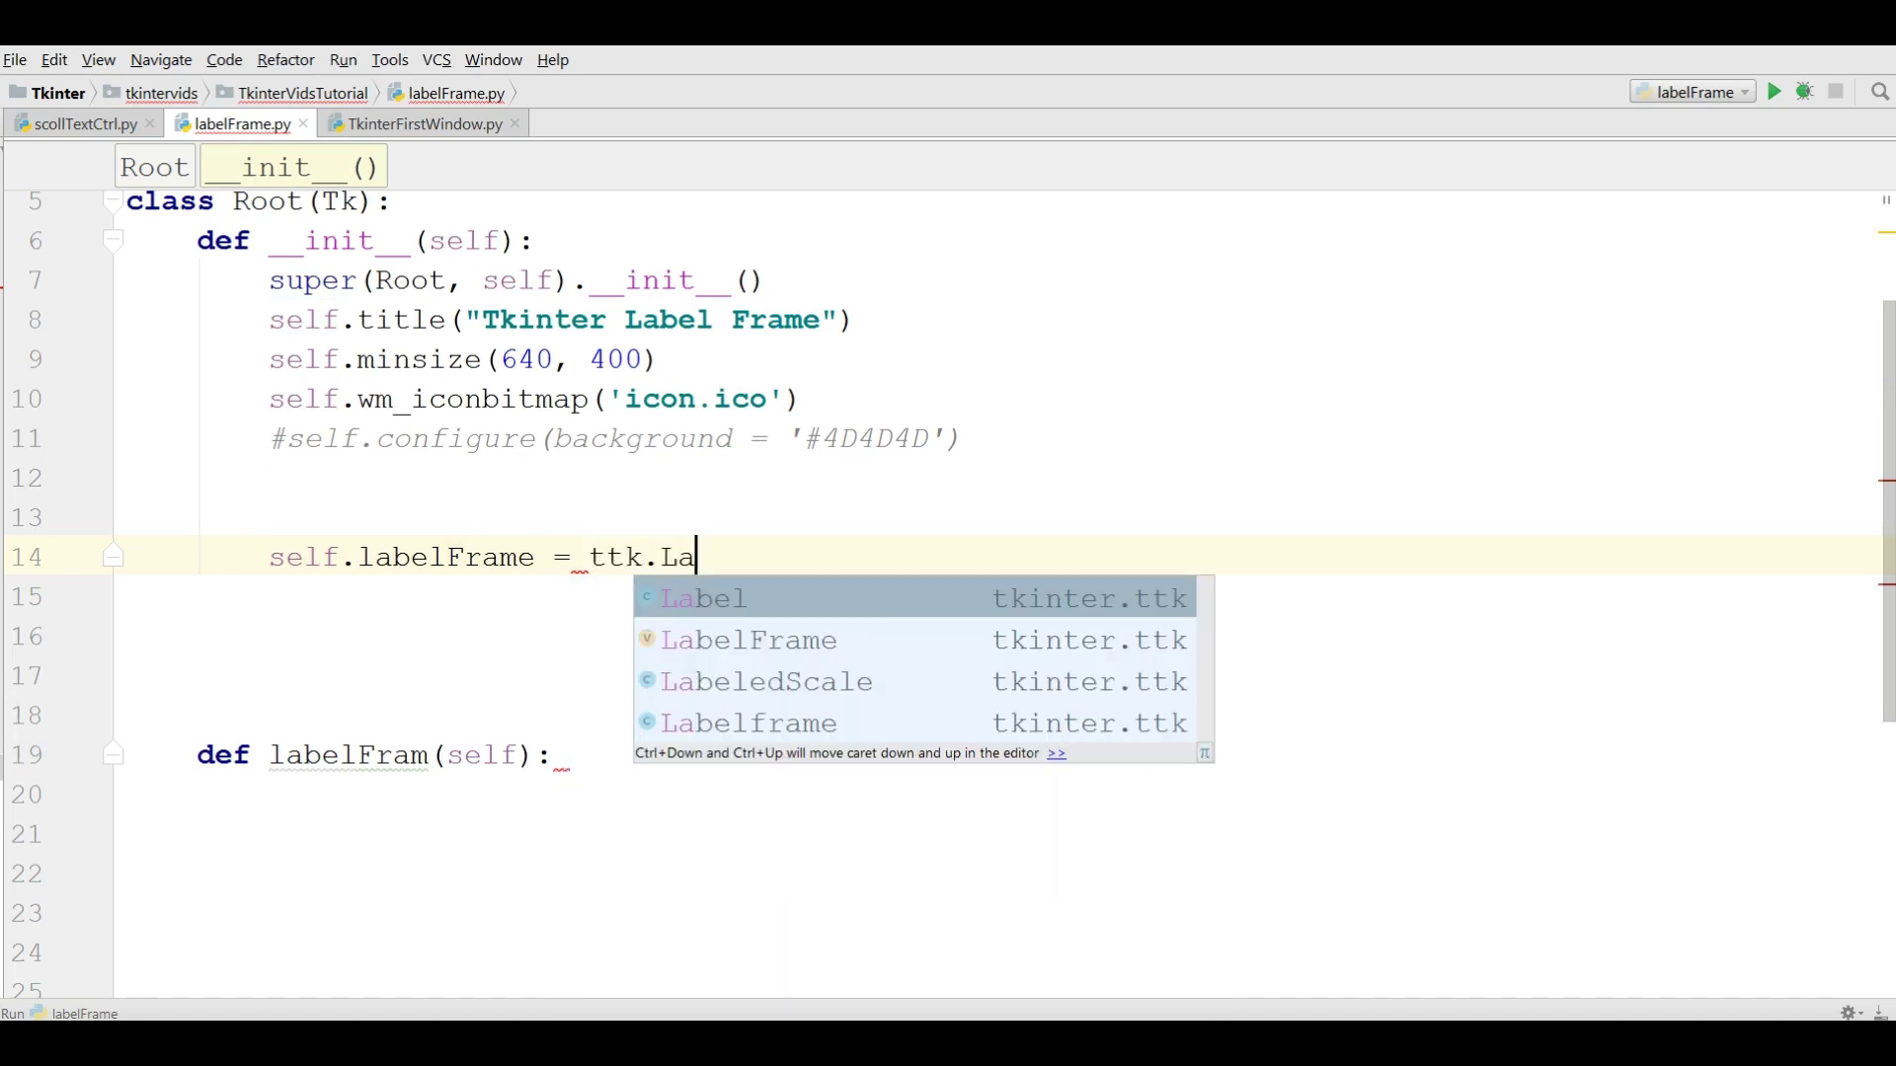
key(Down)
key(Return)
text(()
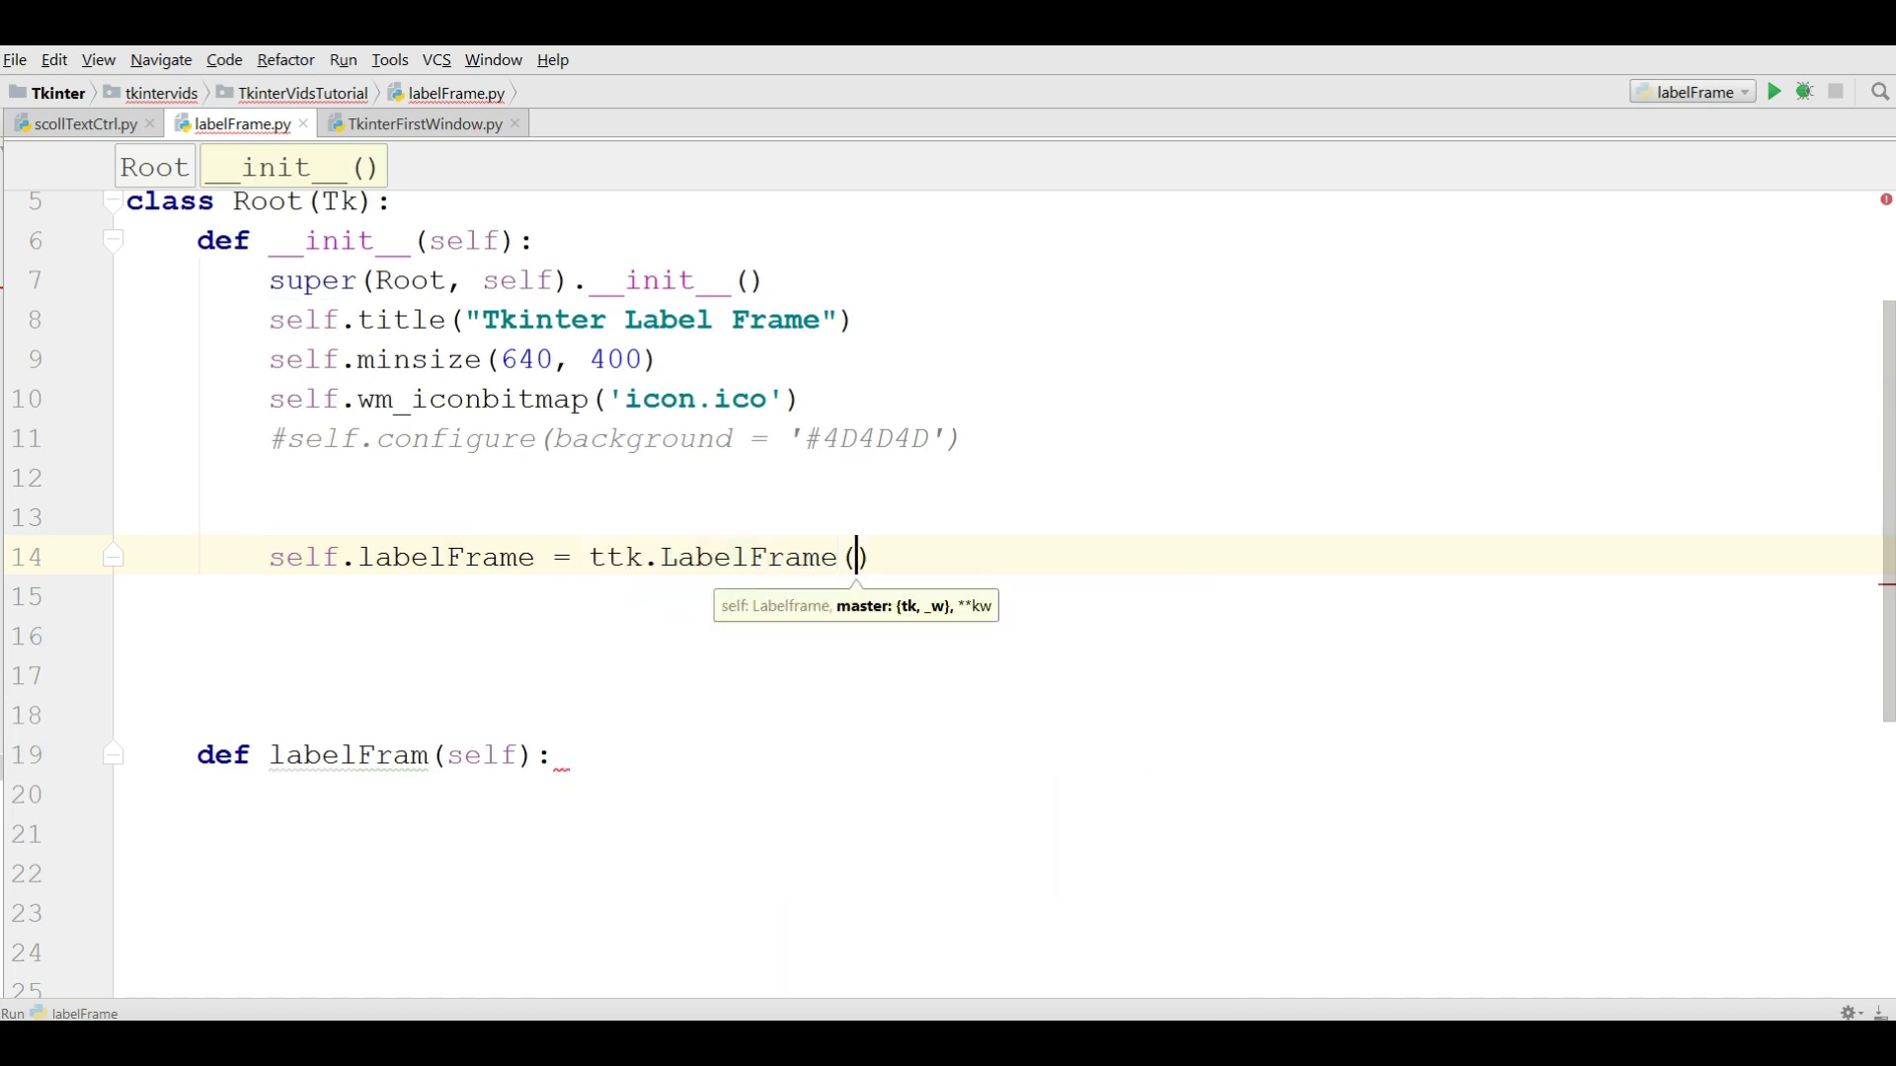
text(self, )
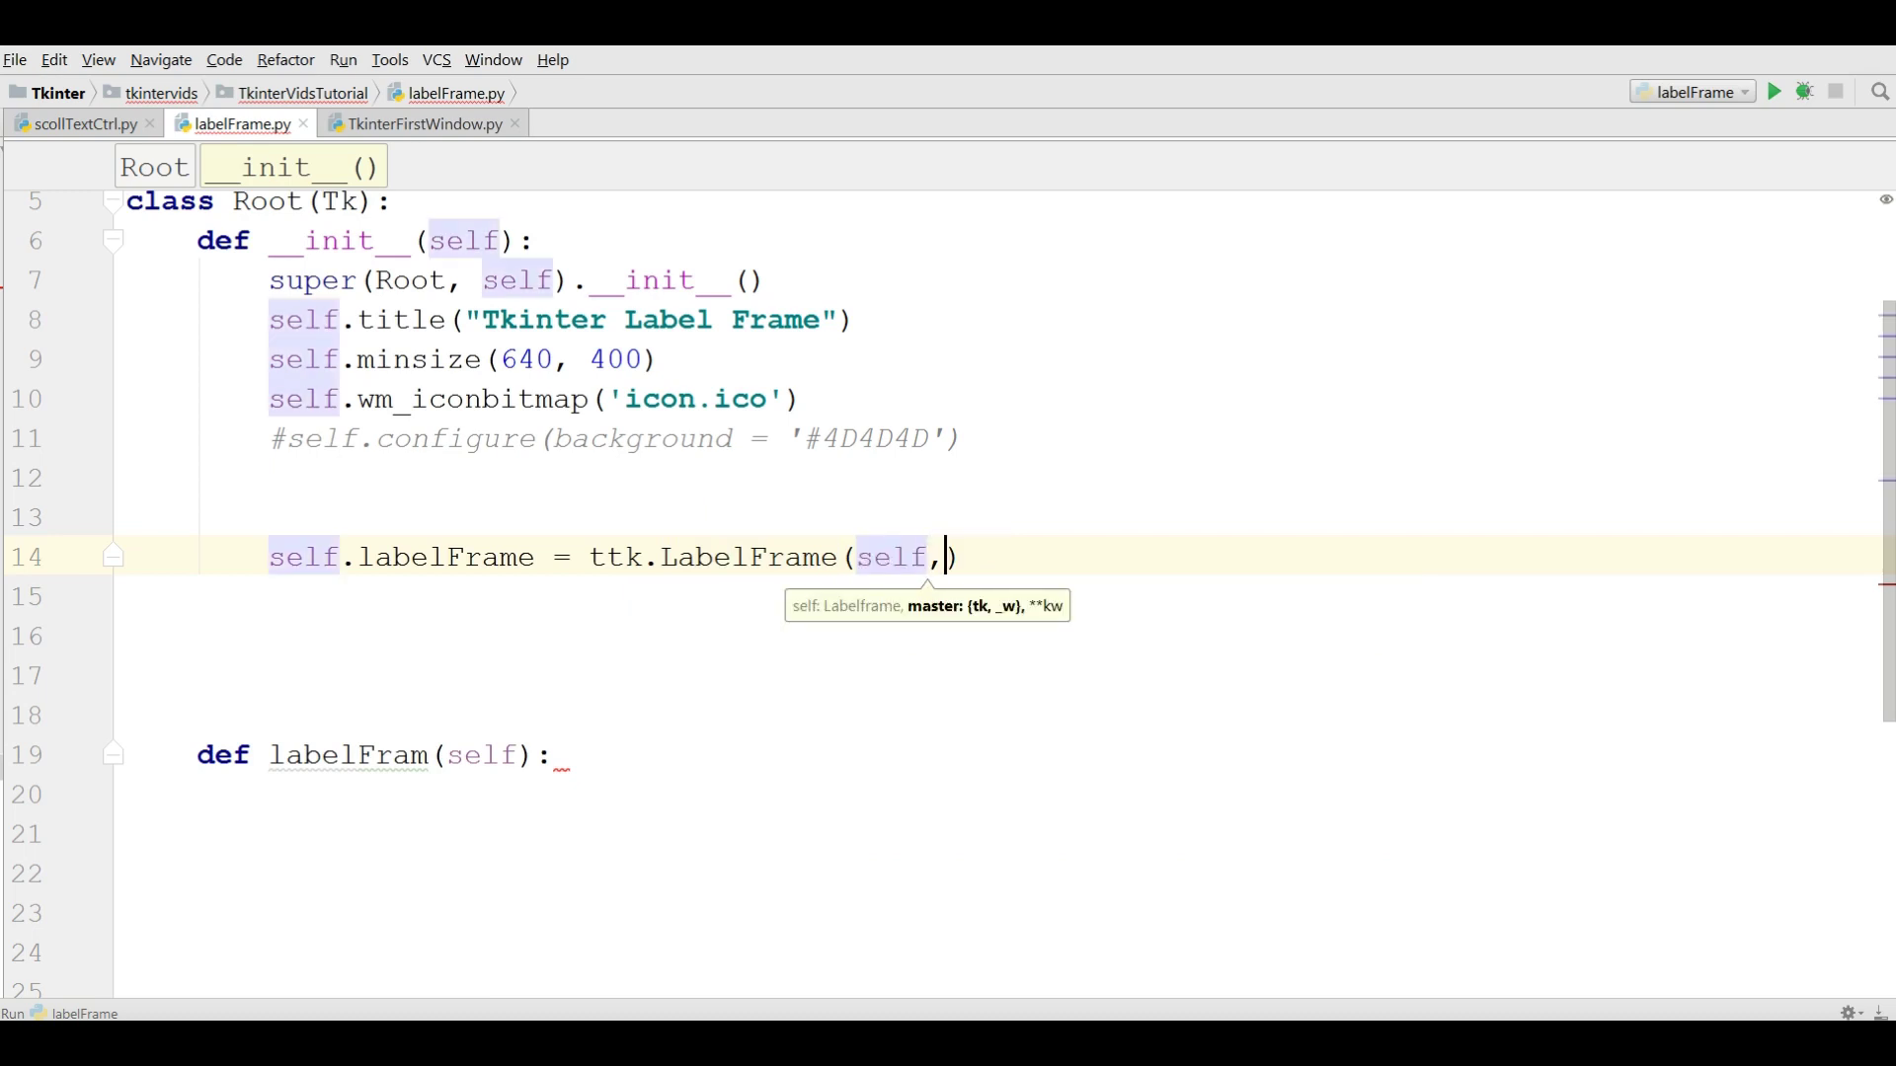
text(text = )
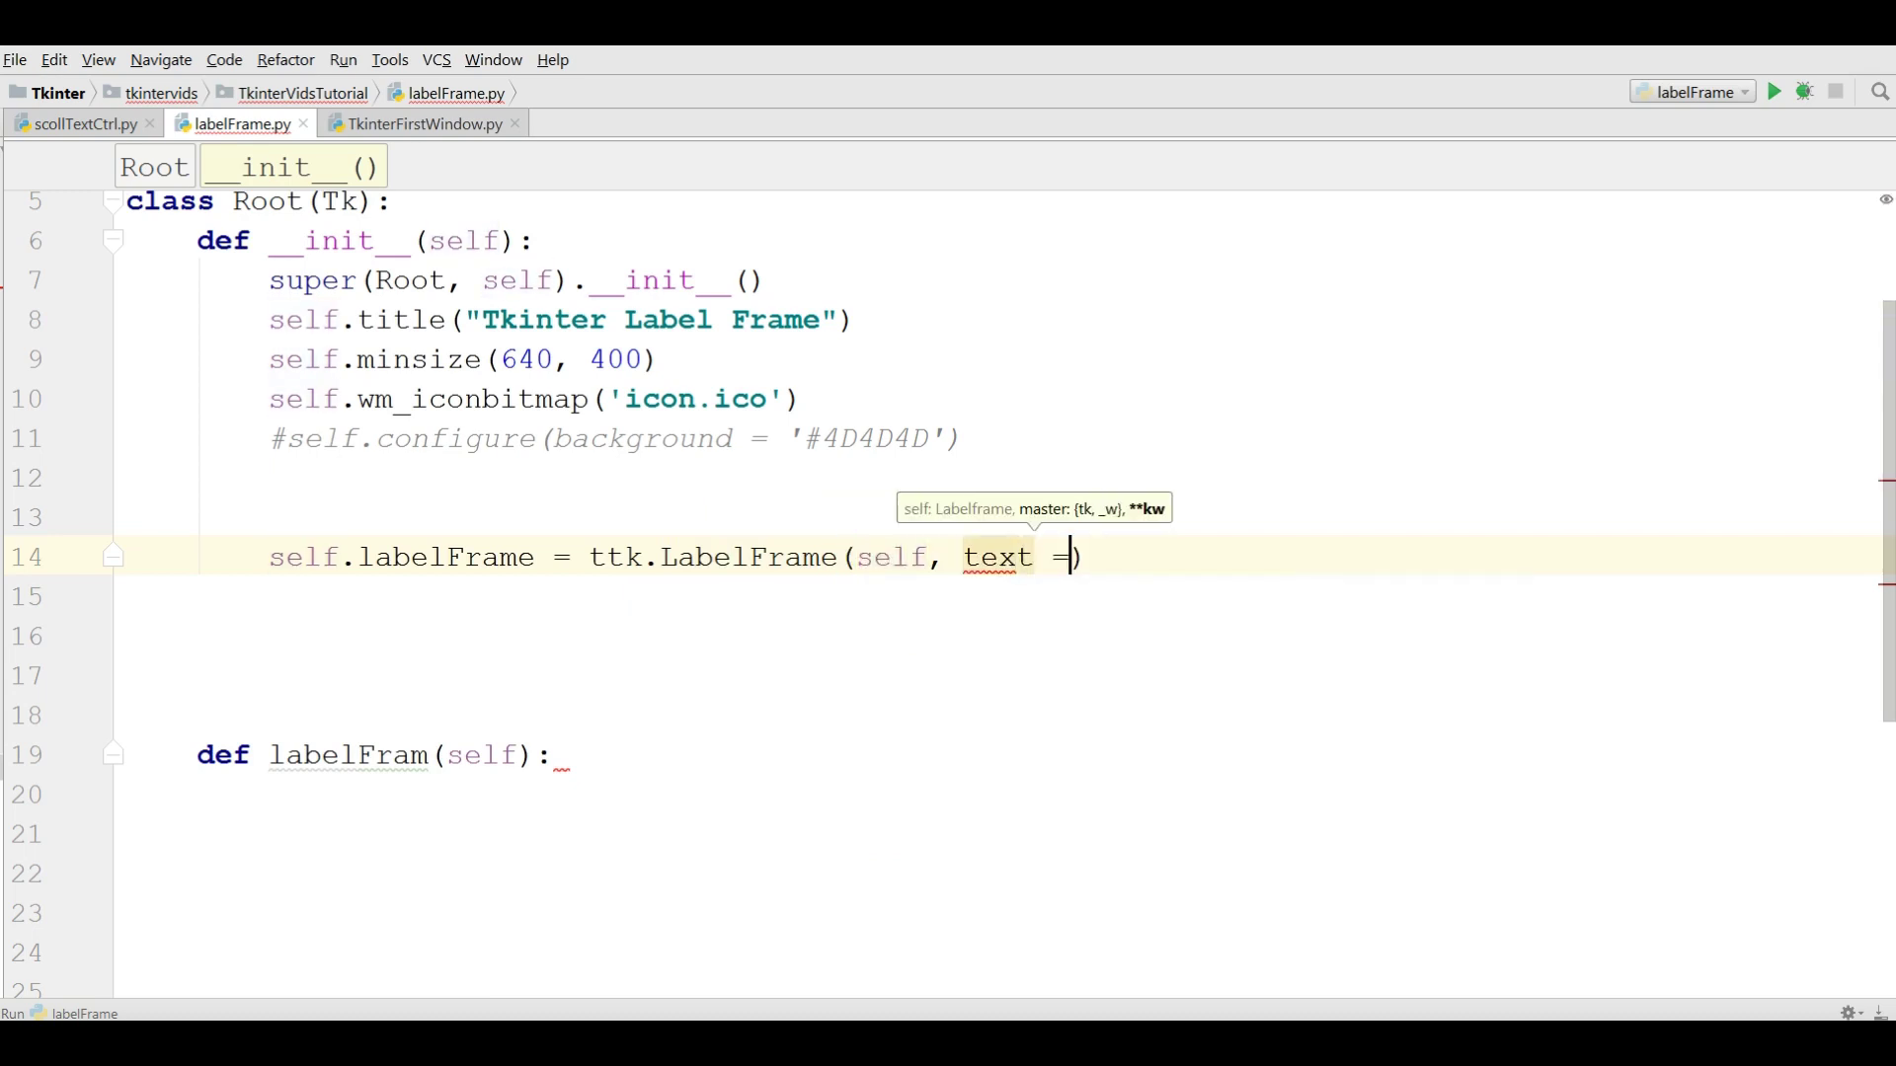
text("M)
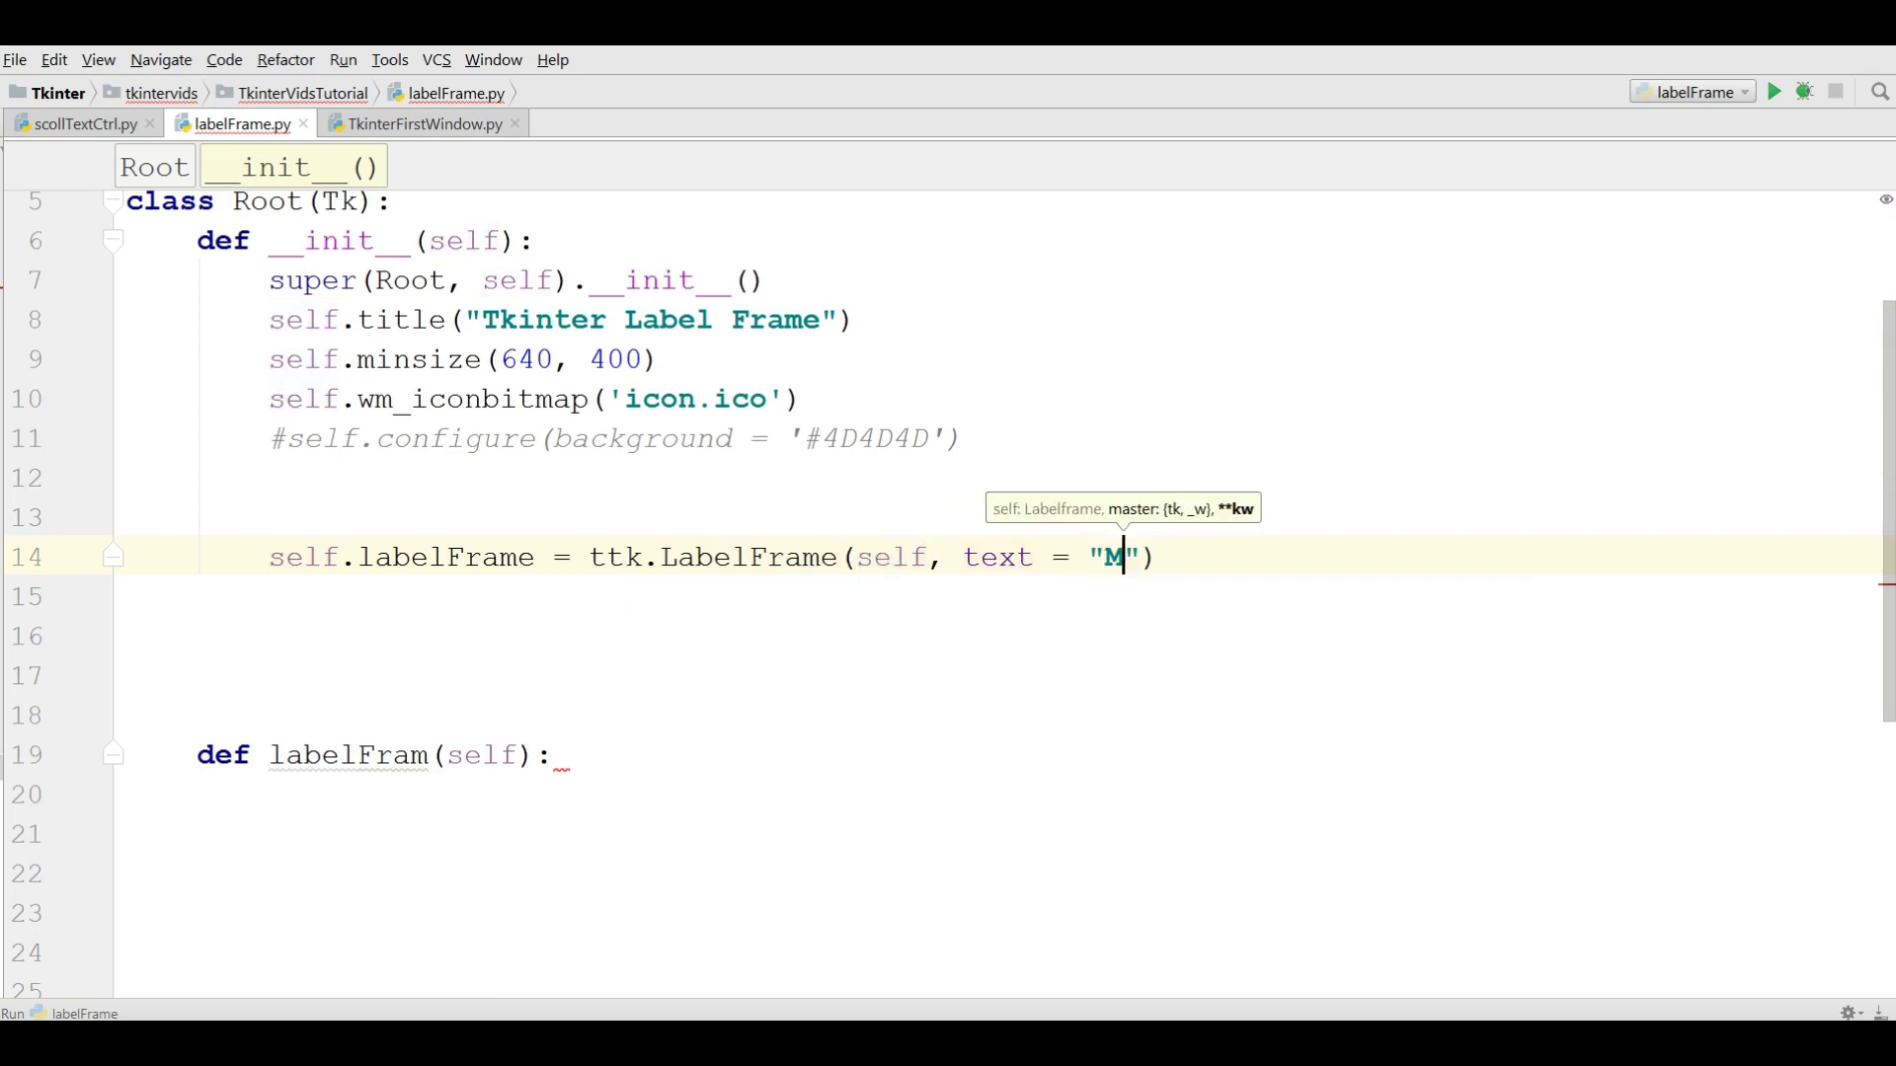
text(y Label )
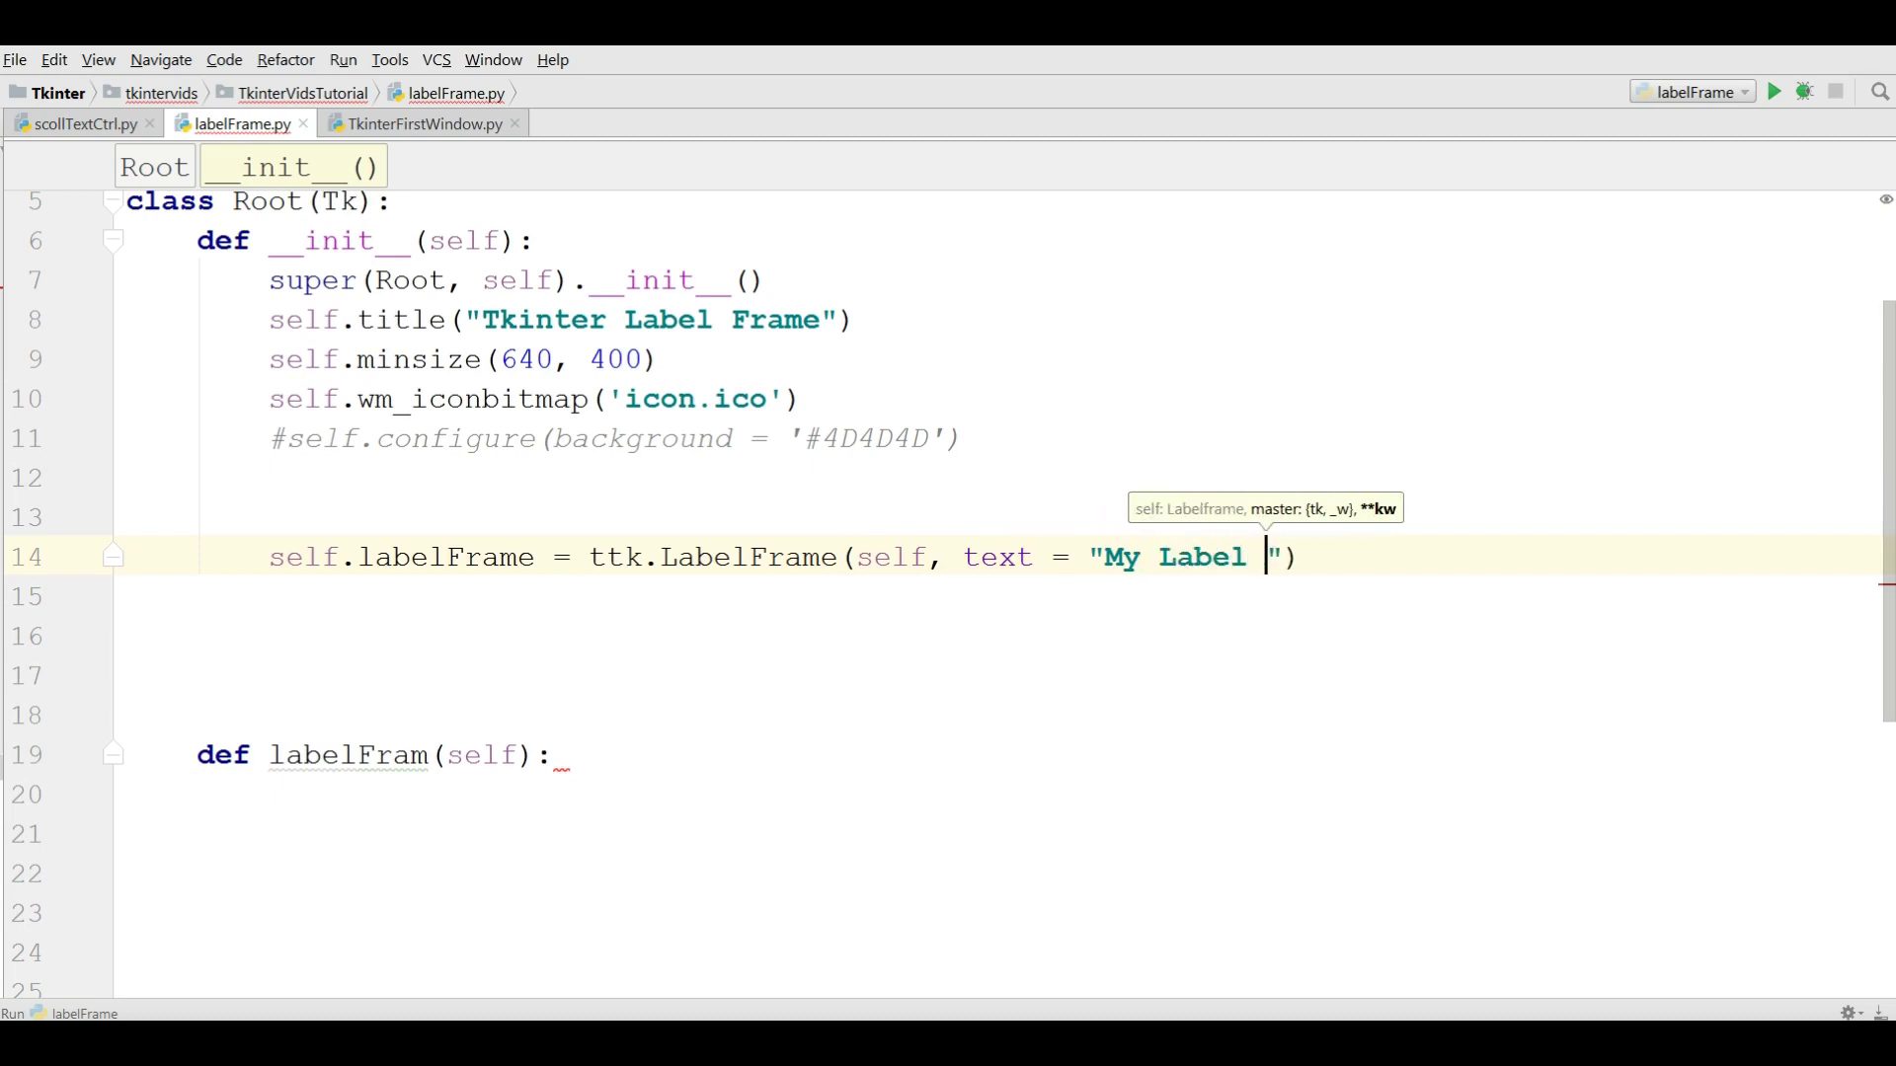
text(Frame)
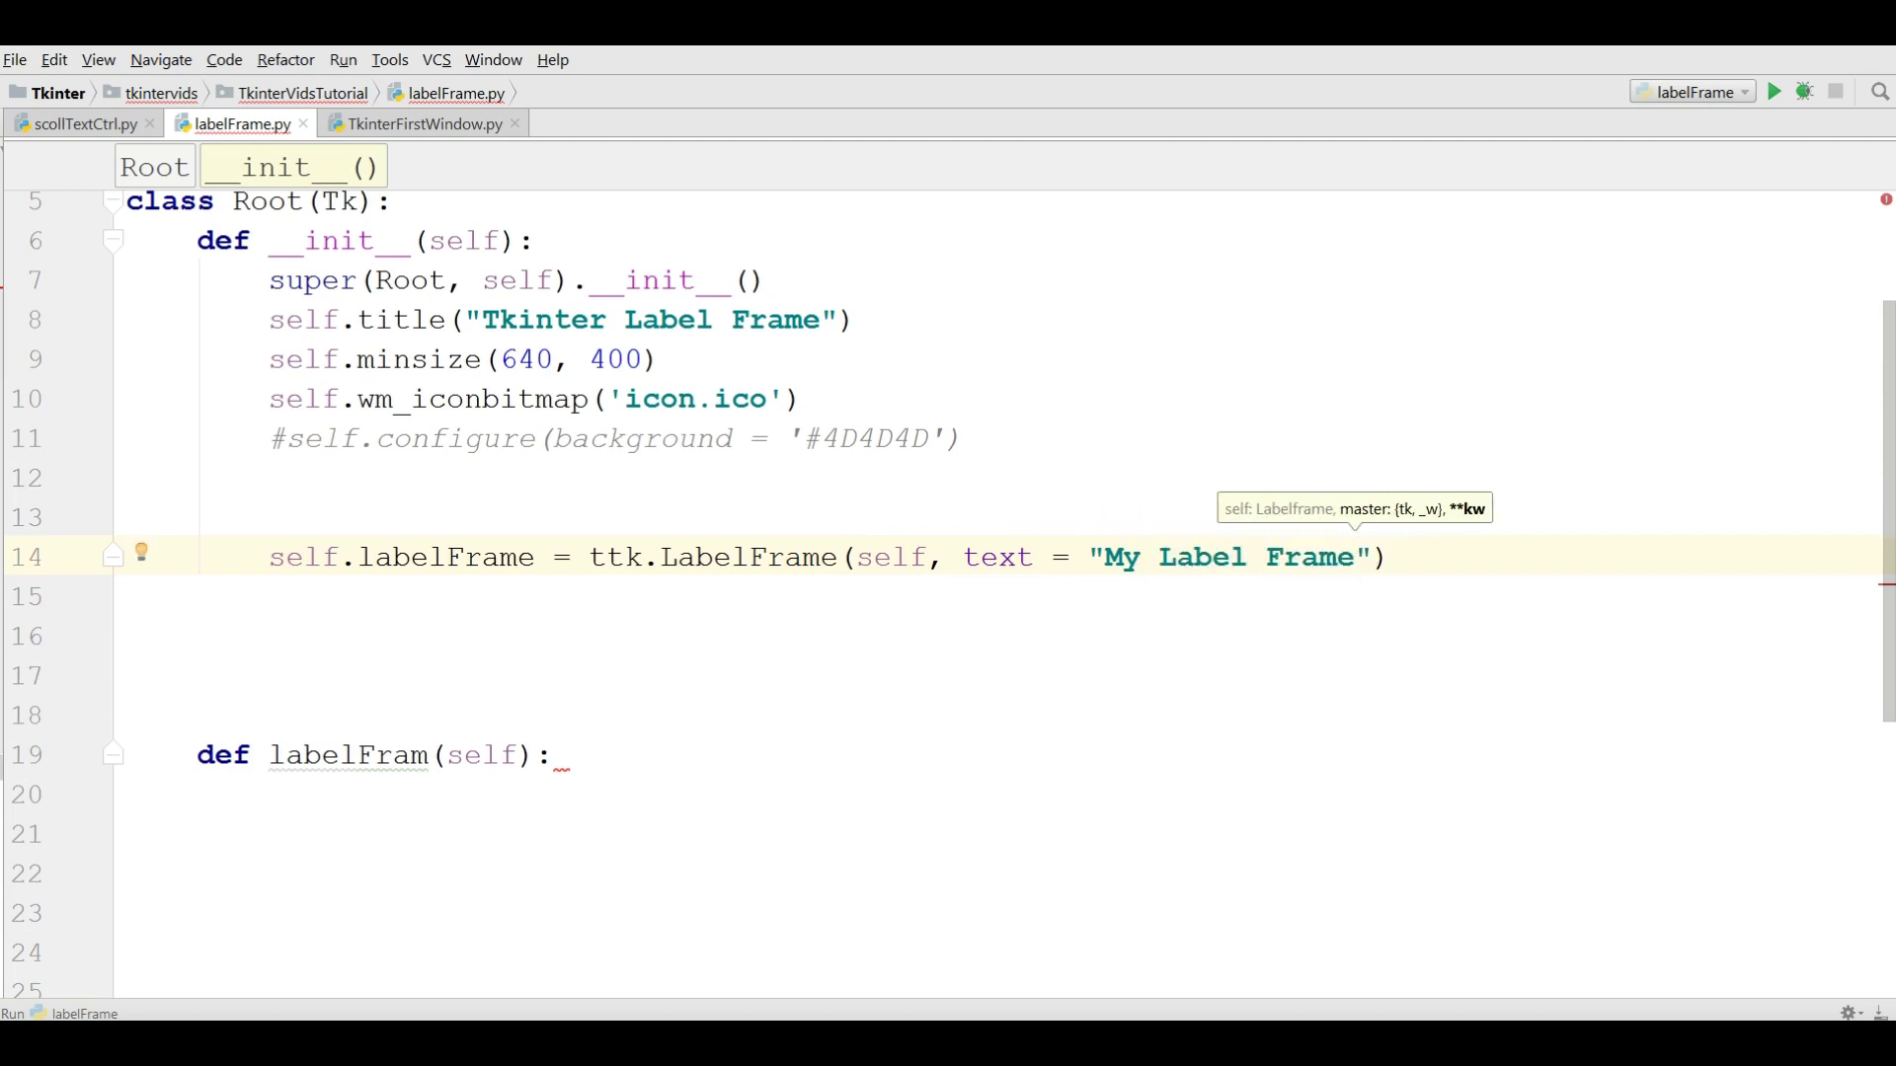
Step: Add self.labelFrame.grid(column=0, row=7, padx=20, pady=40) below the LabelFrame creation
key(End)
key(Return)
text(sel)
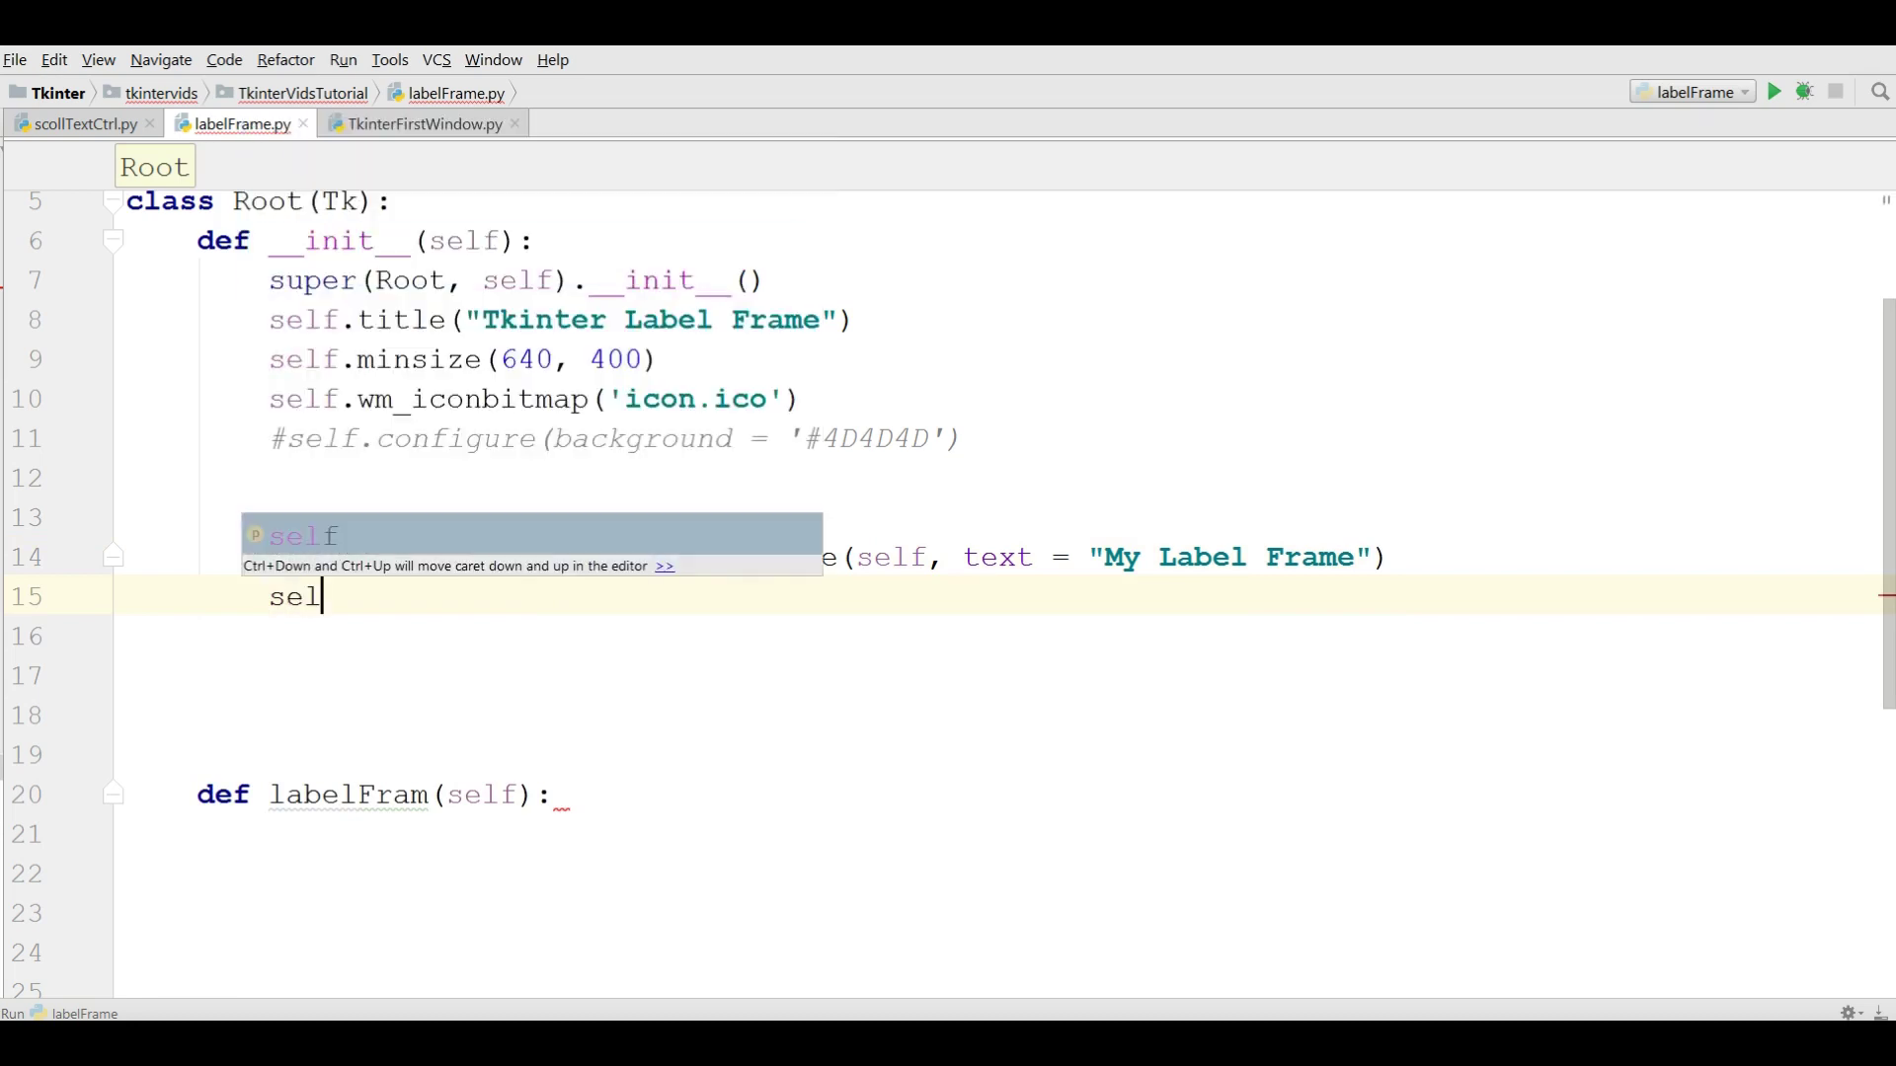
text(f.la)
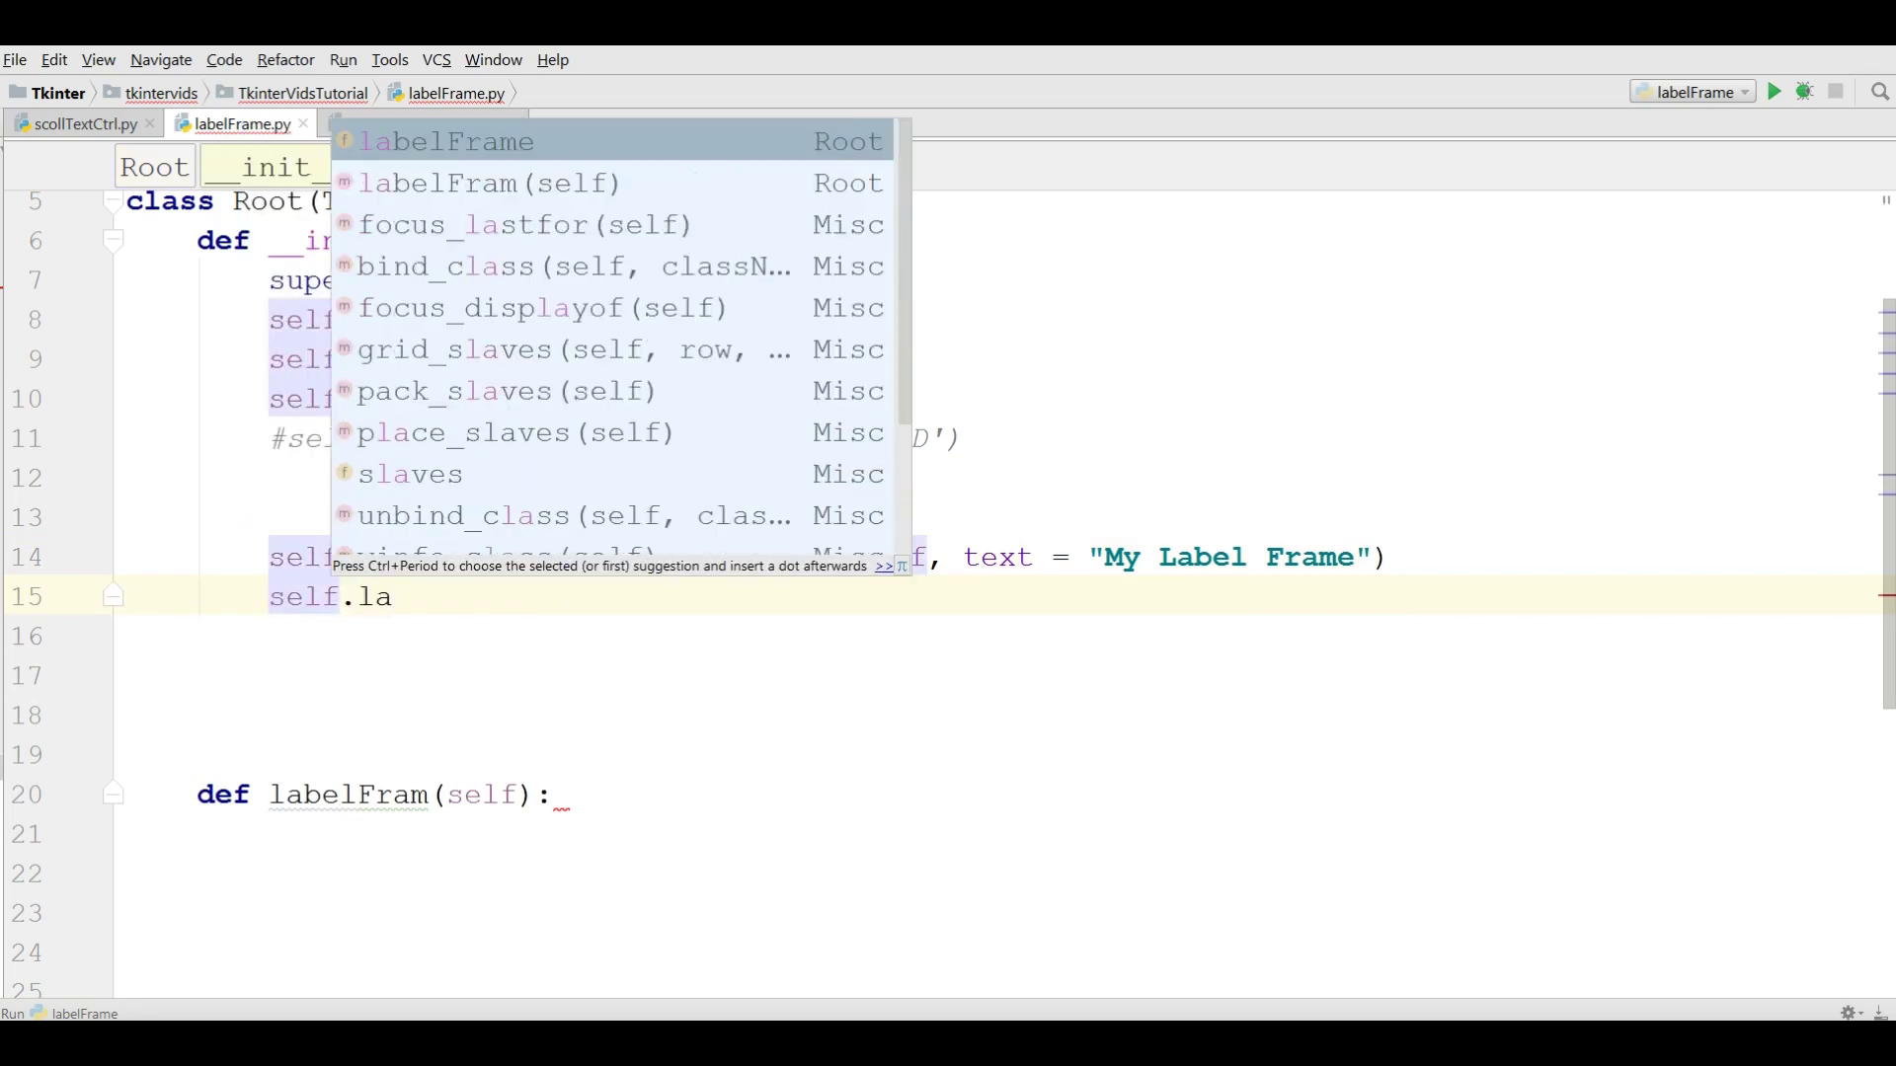
key(Return)
text(.g)
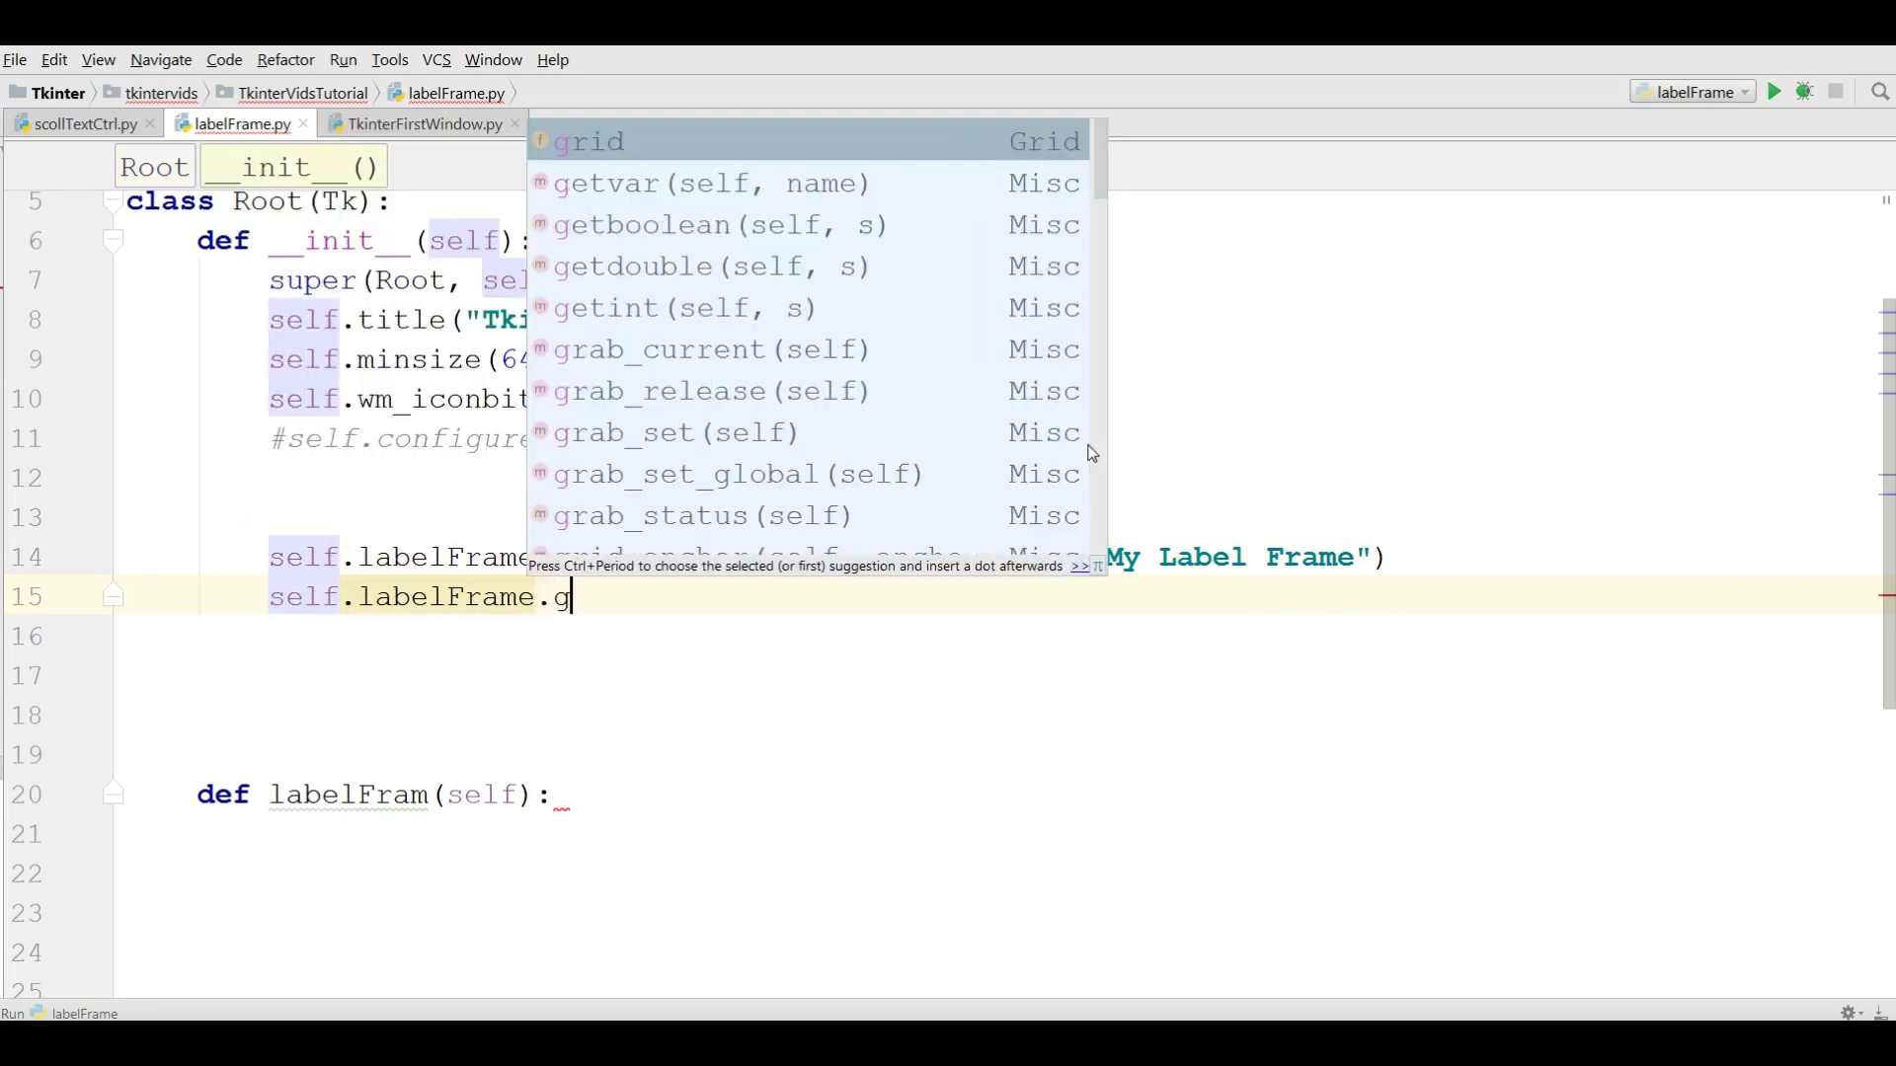
text(rid()
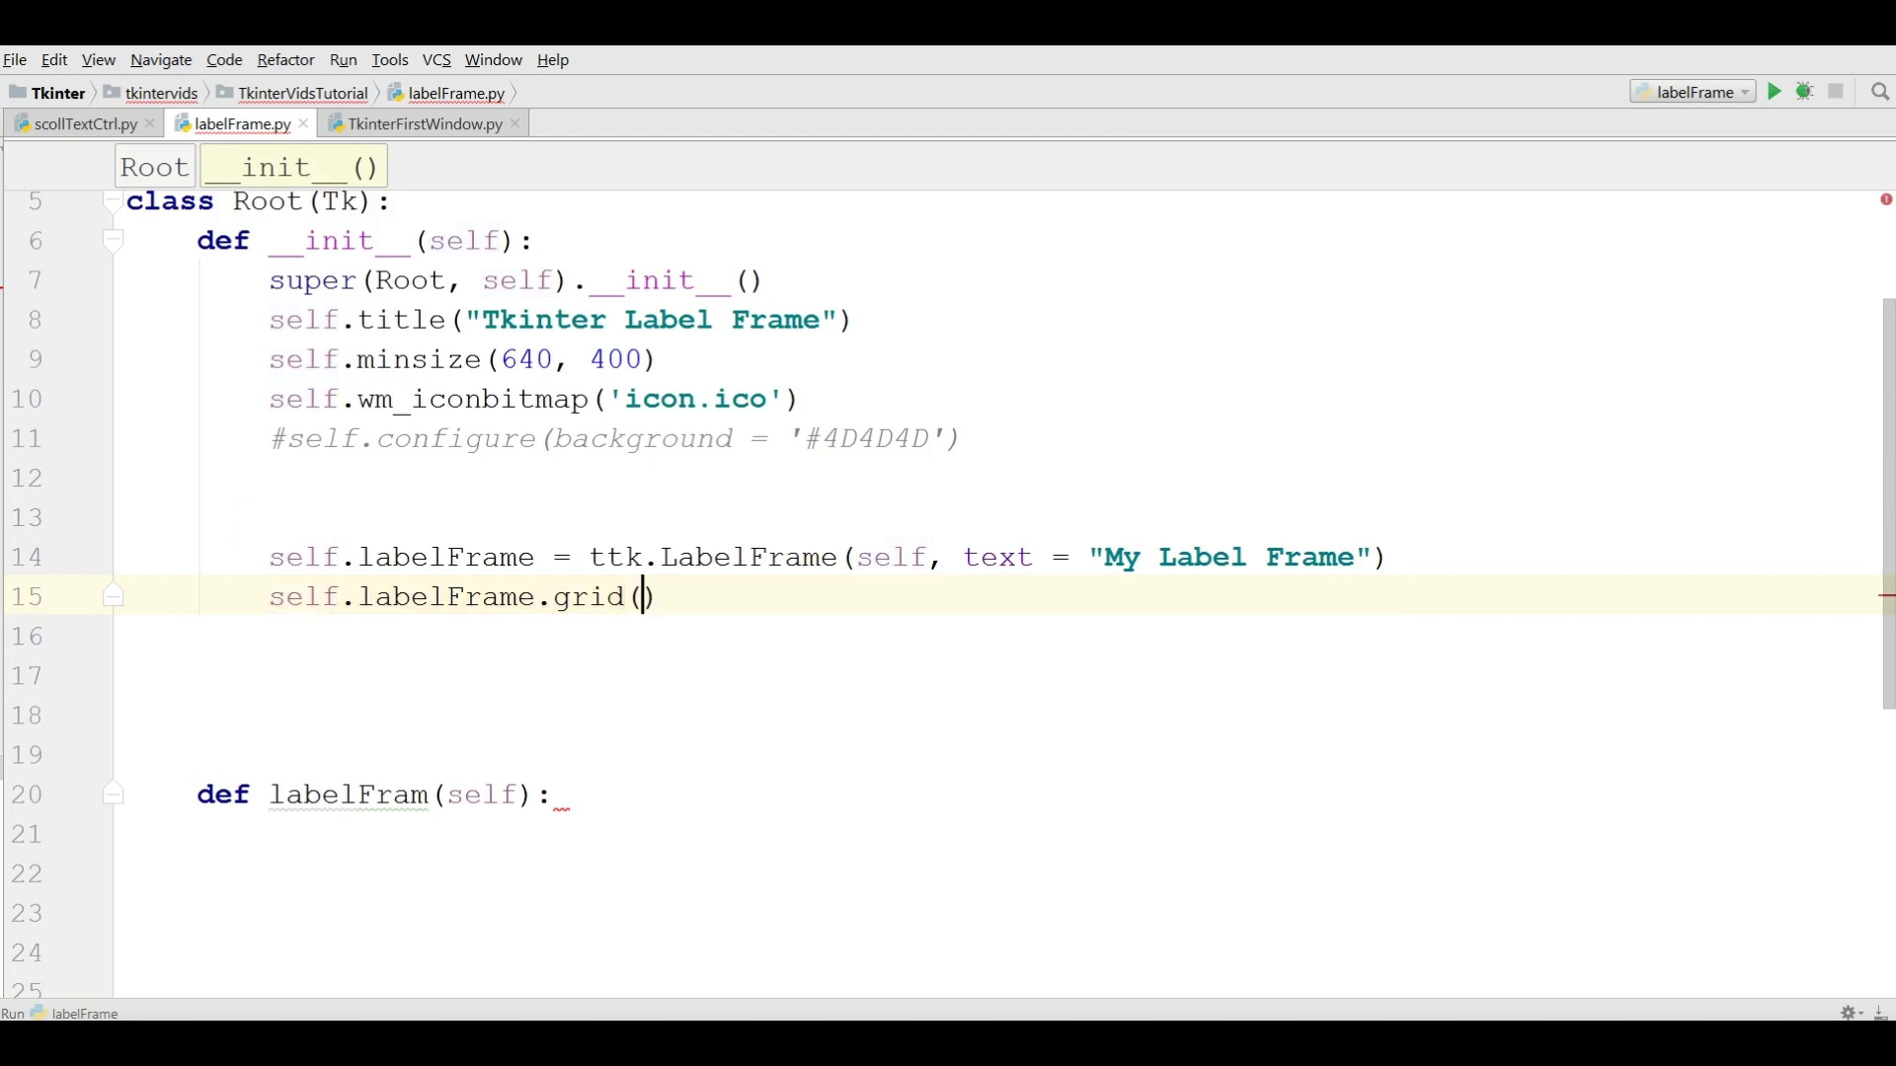
text(colu)
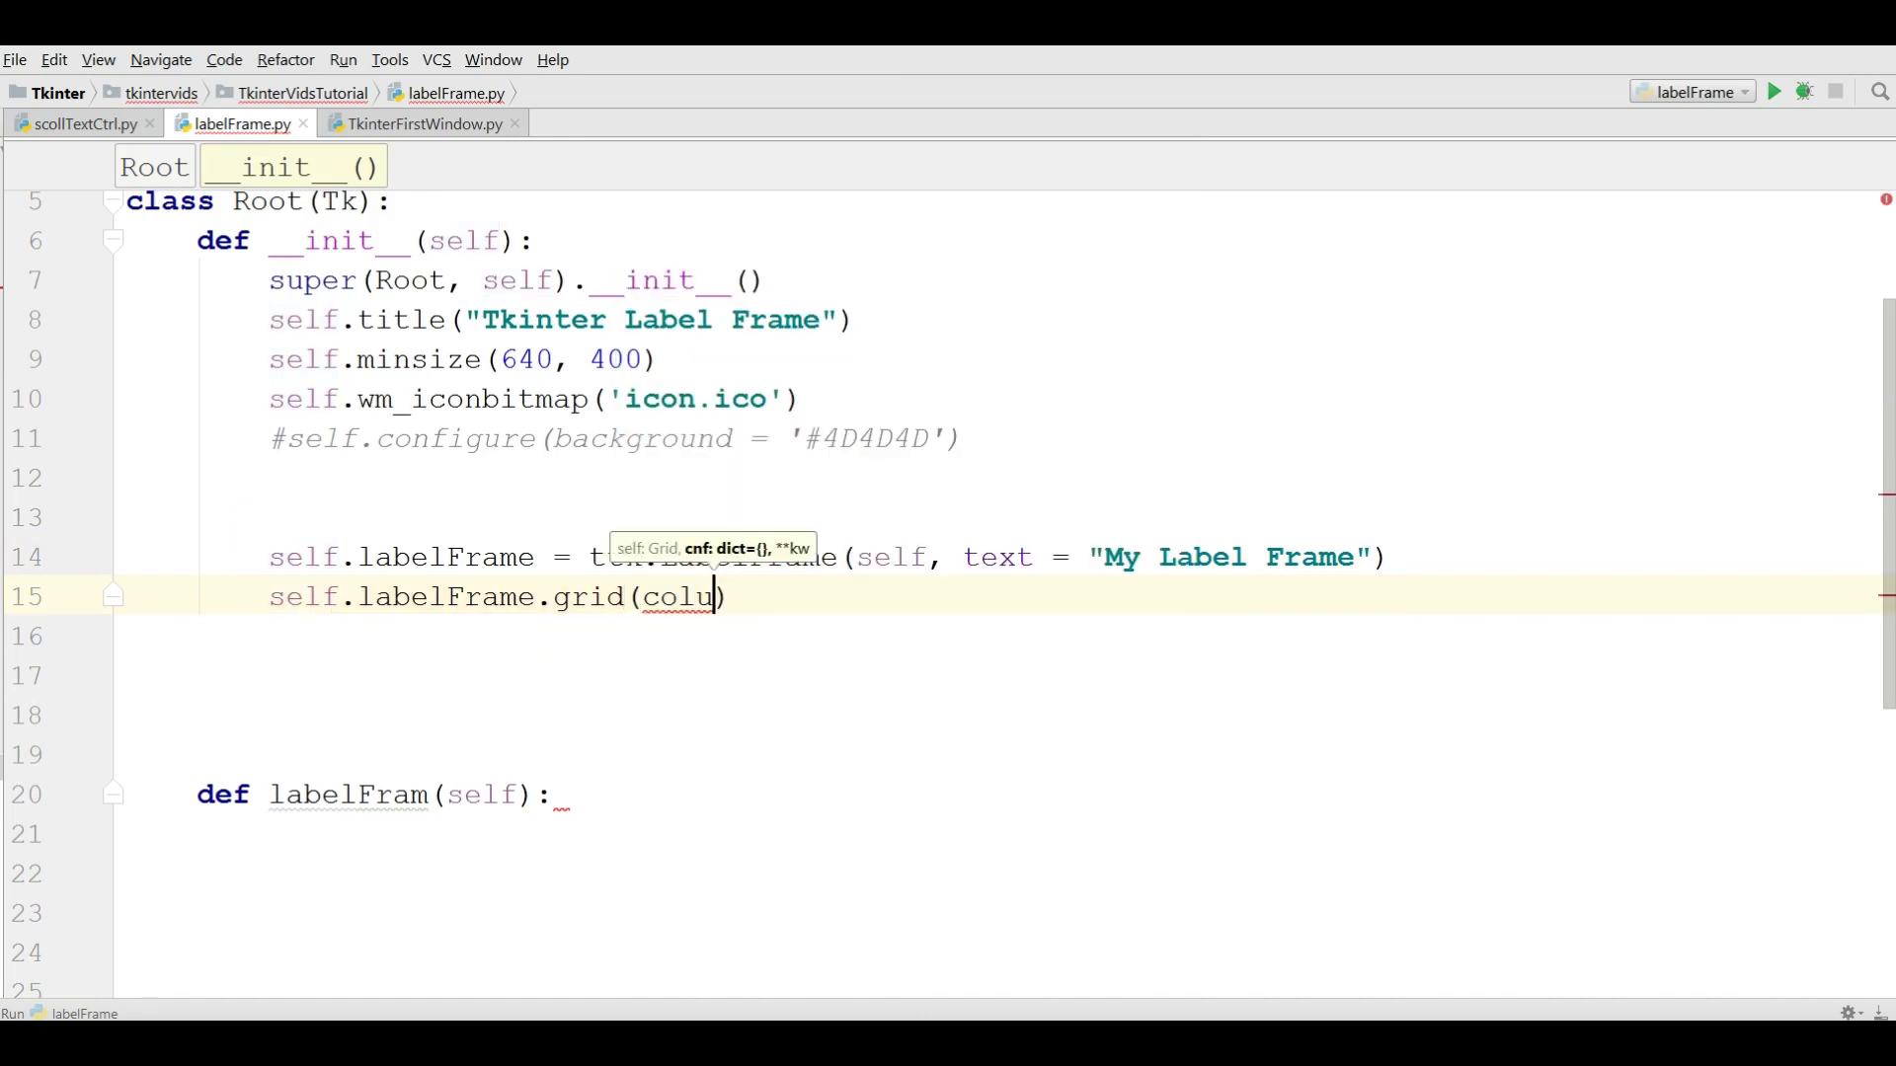
text(mn = )
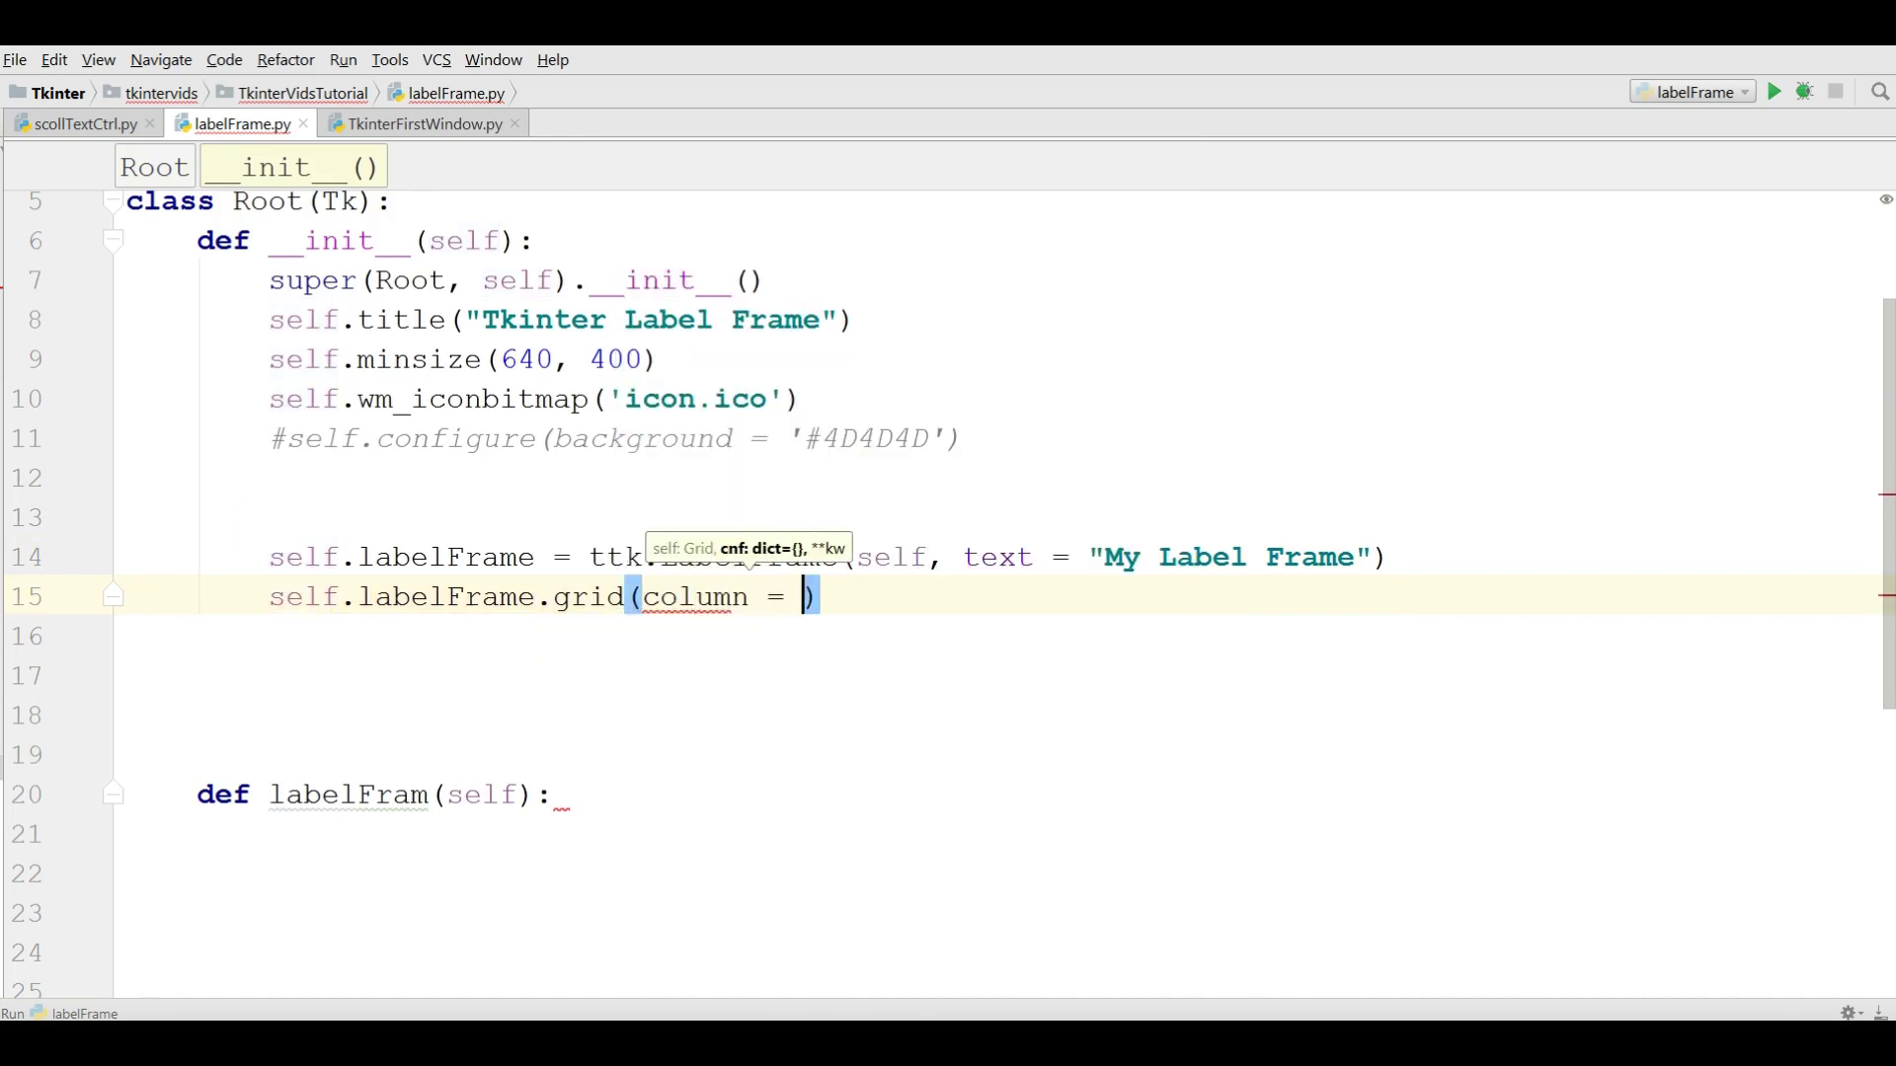
text(0, )
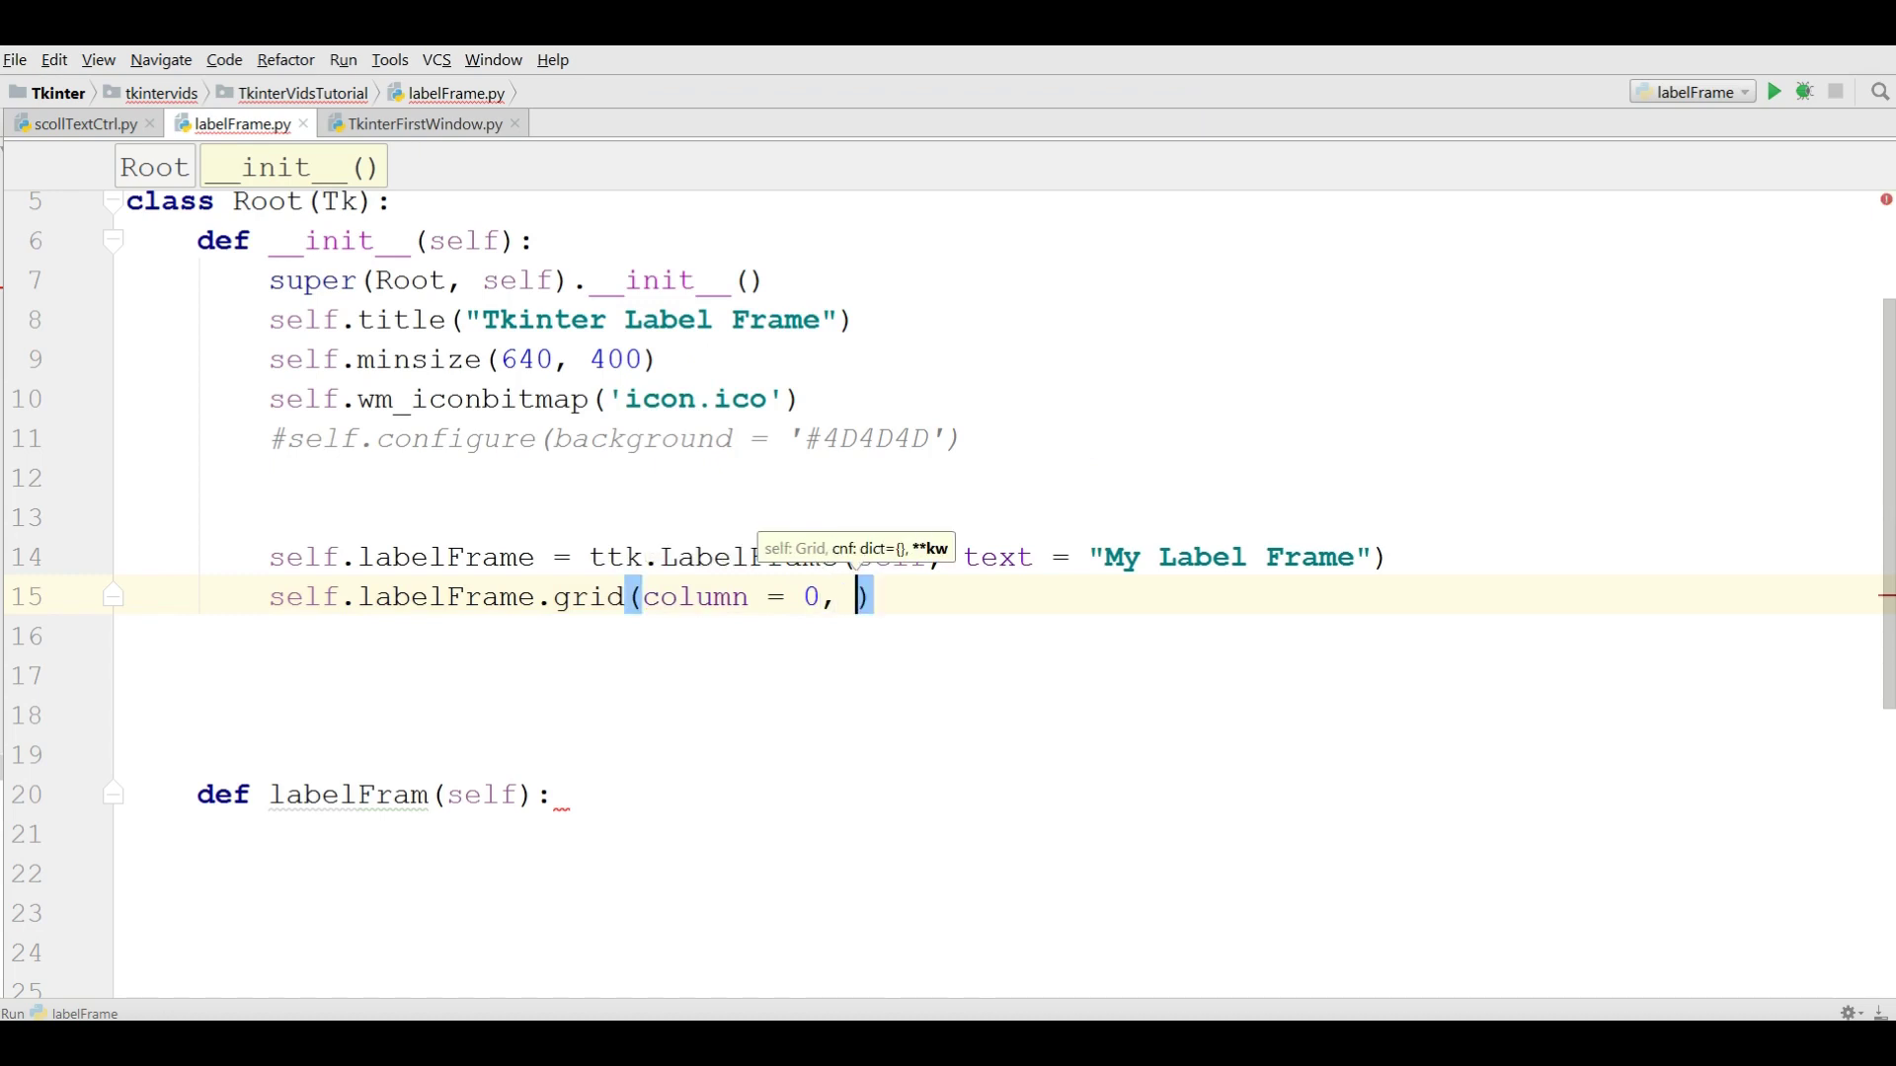
text(ro)
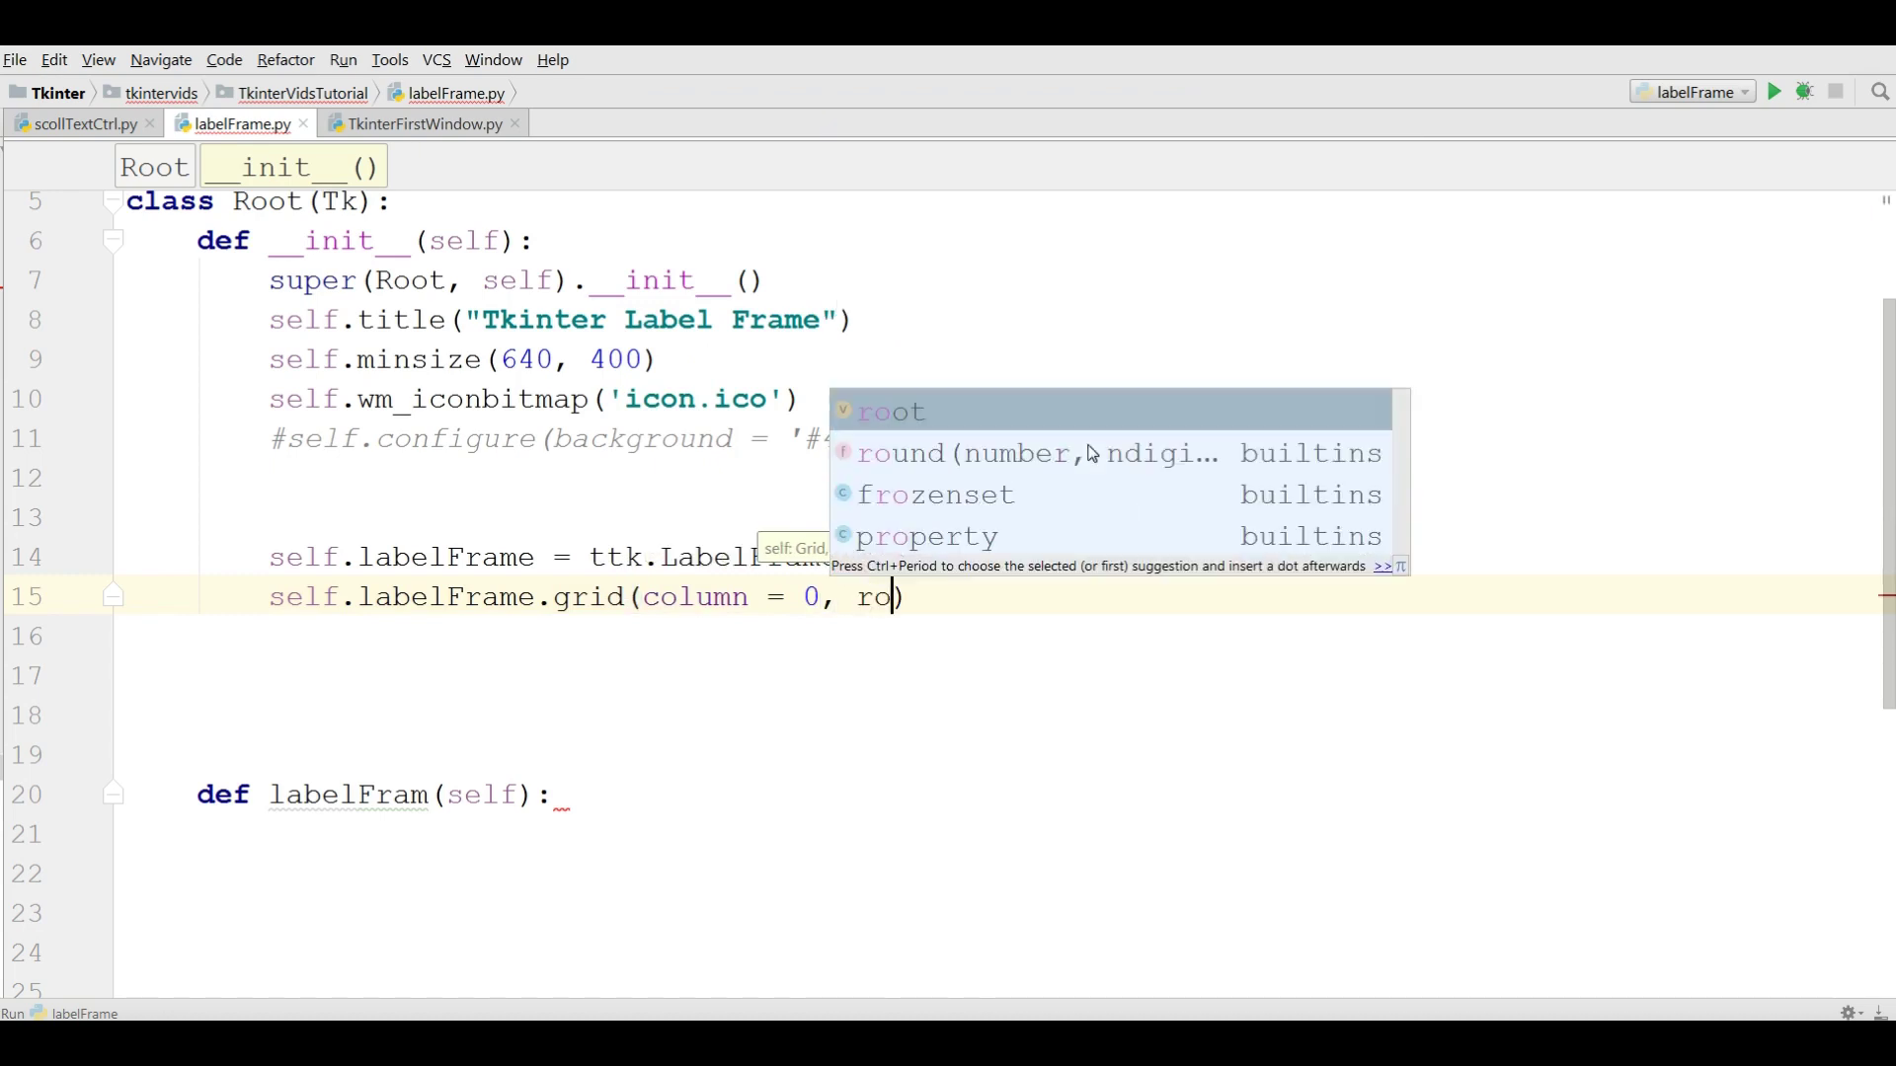
text(w= 7)
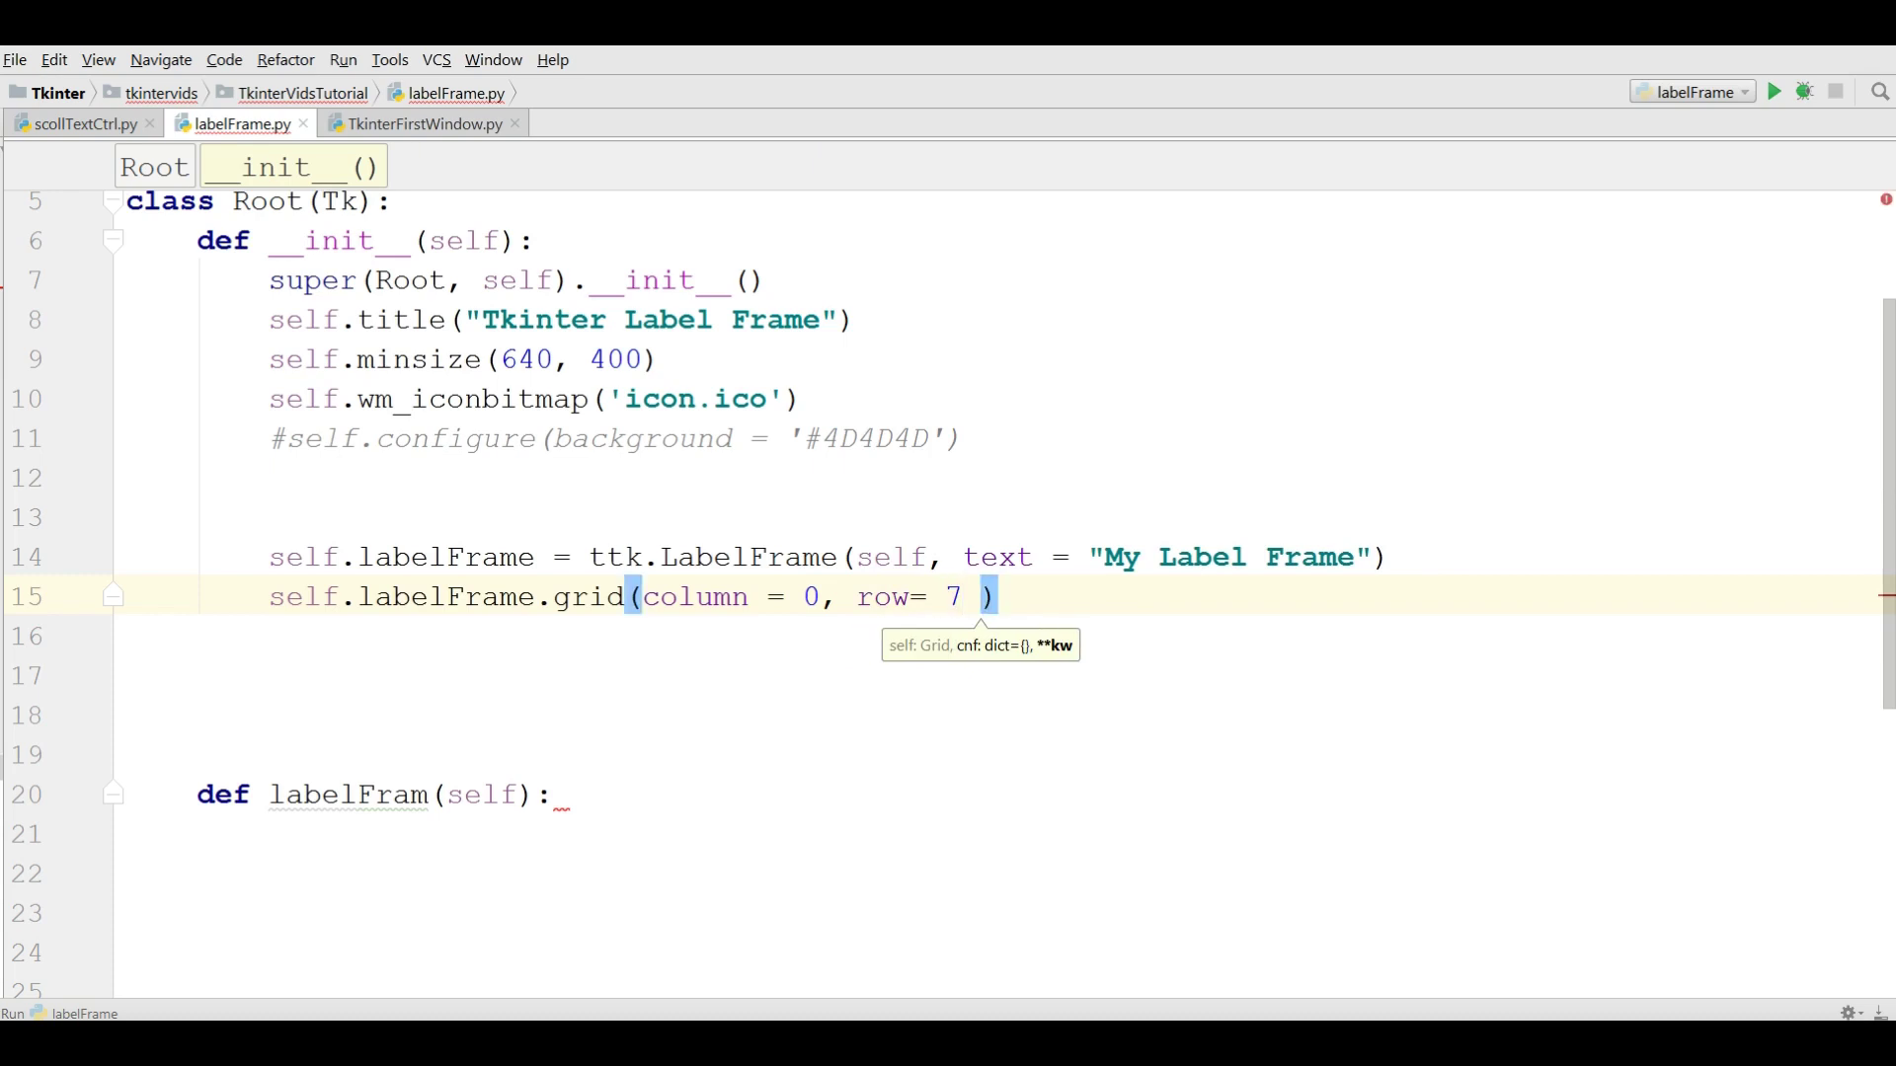
key(BackSpace)
text(, padx)
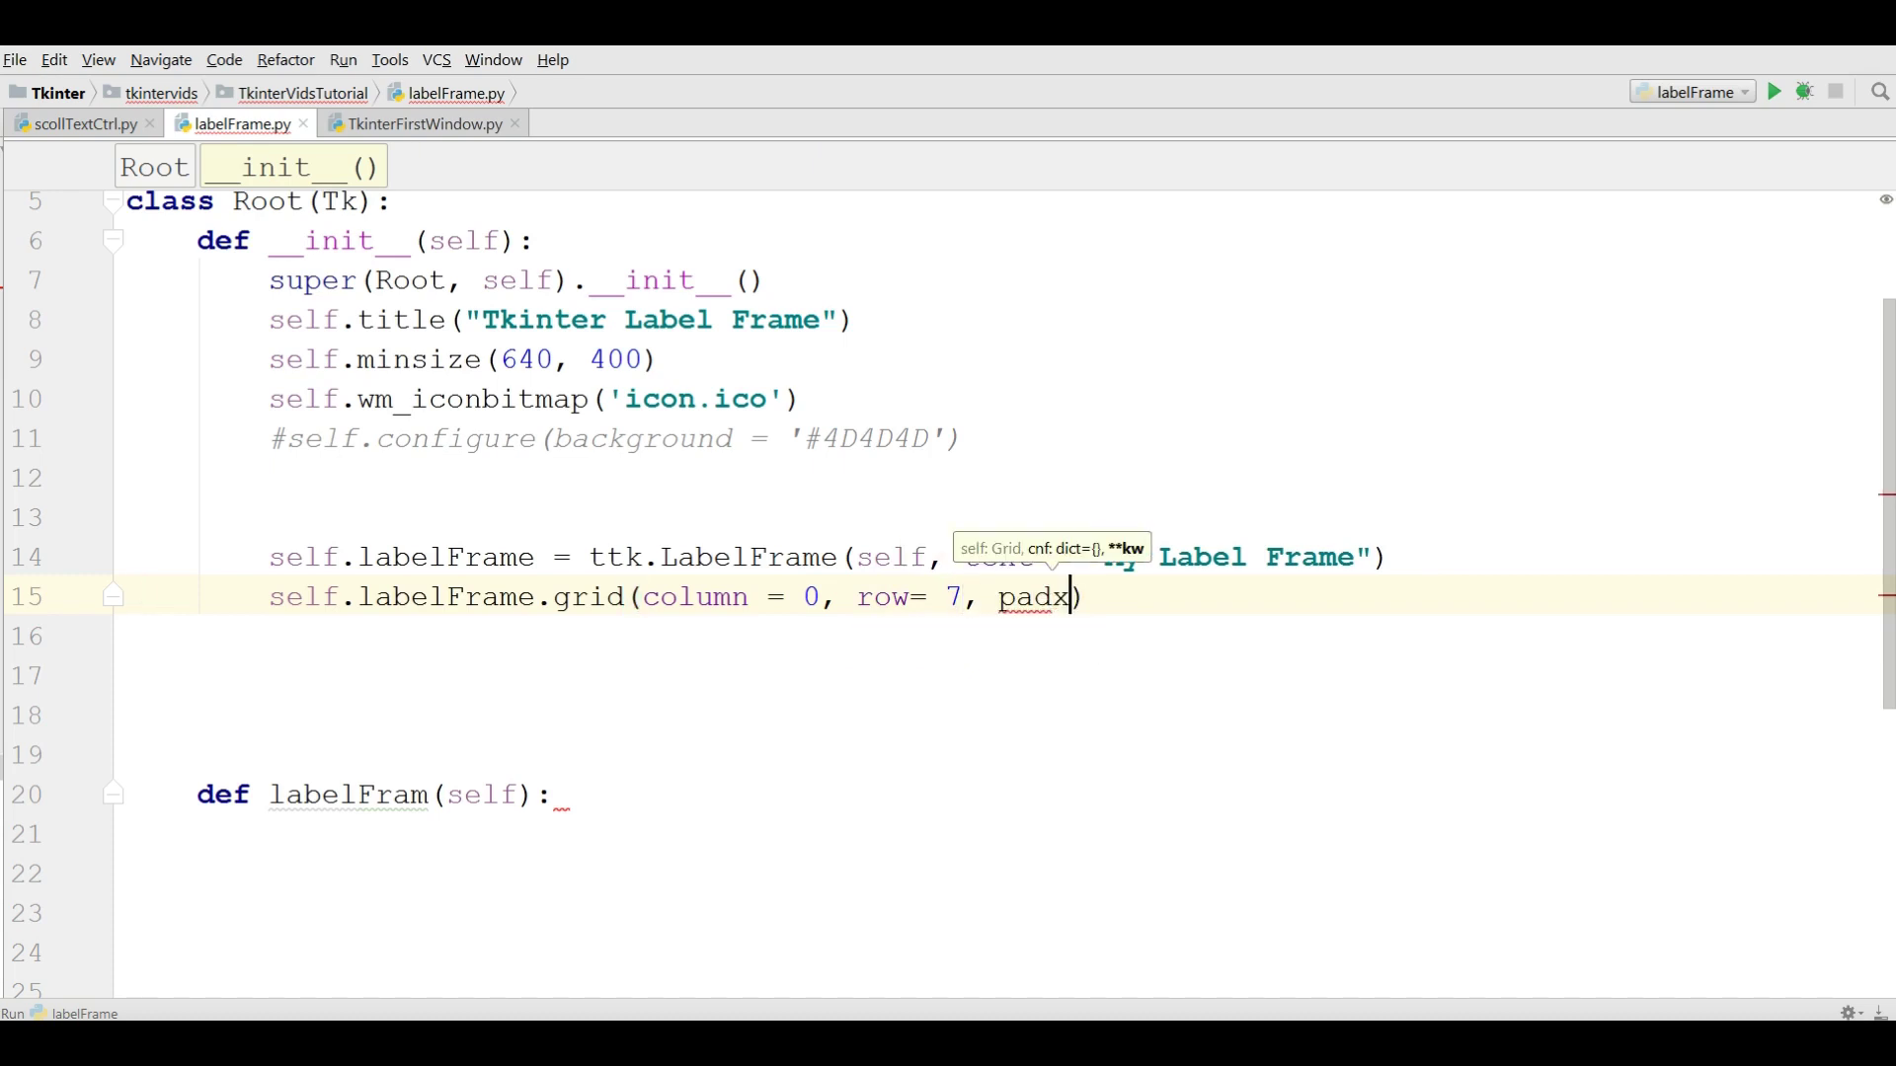
text( = 20, )
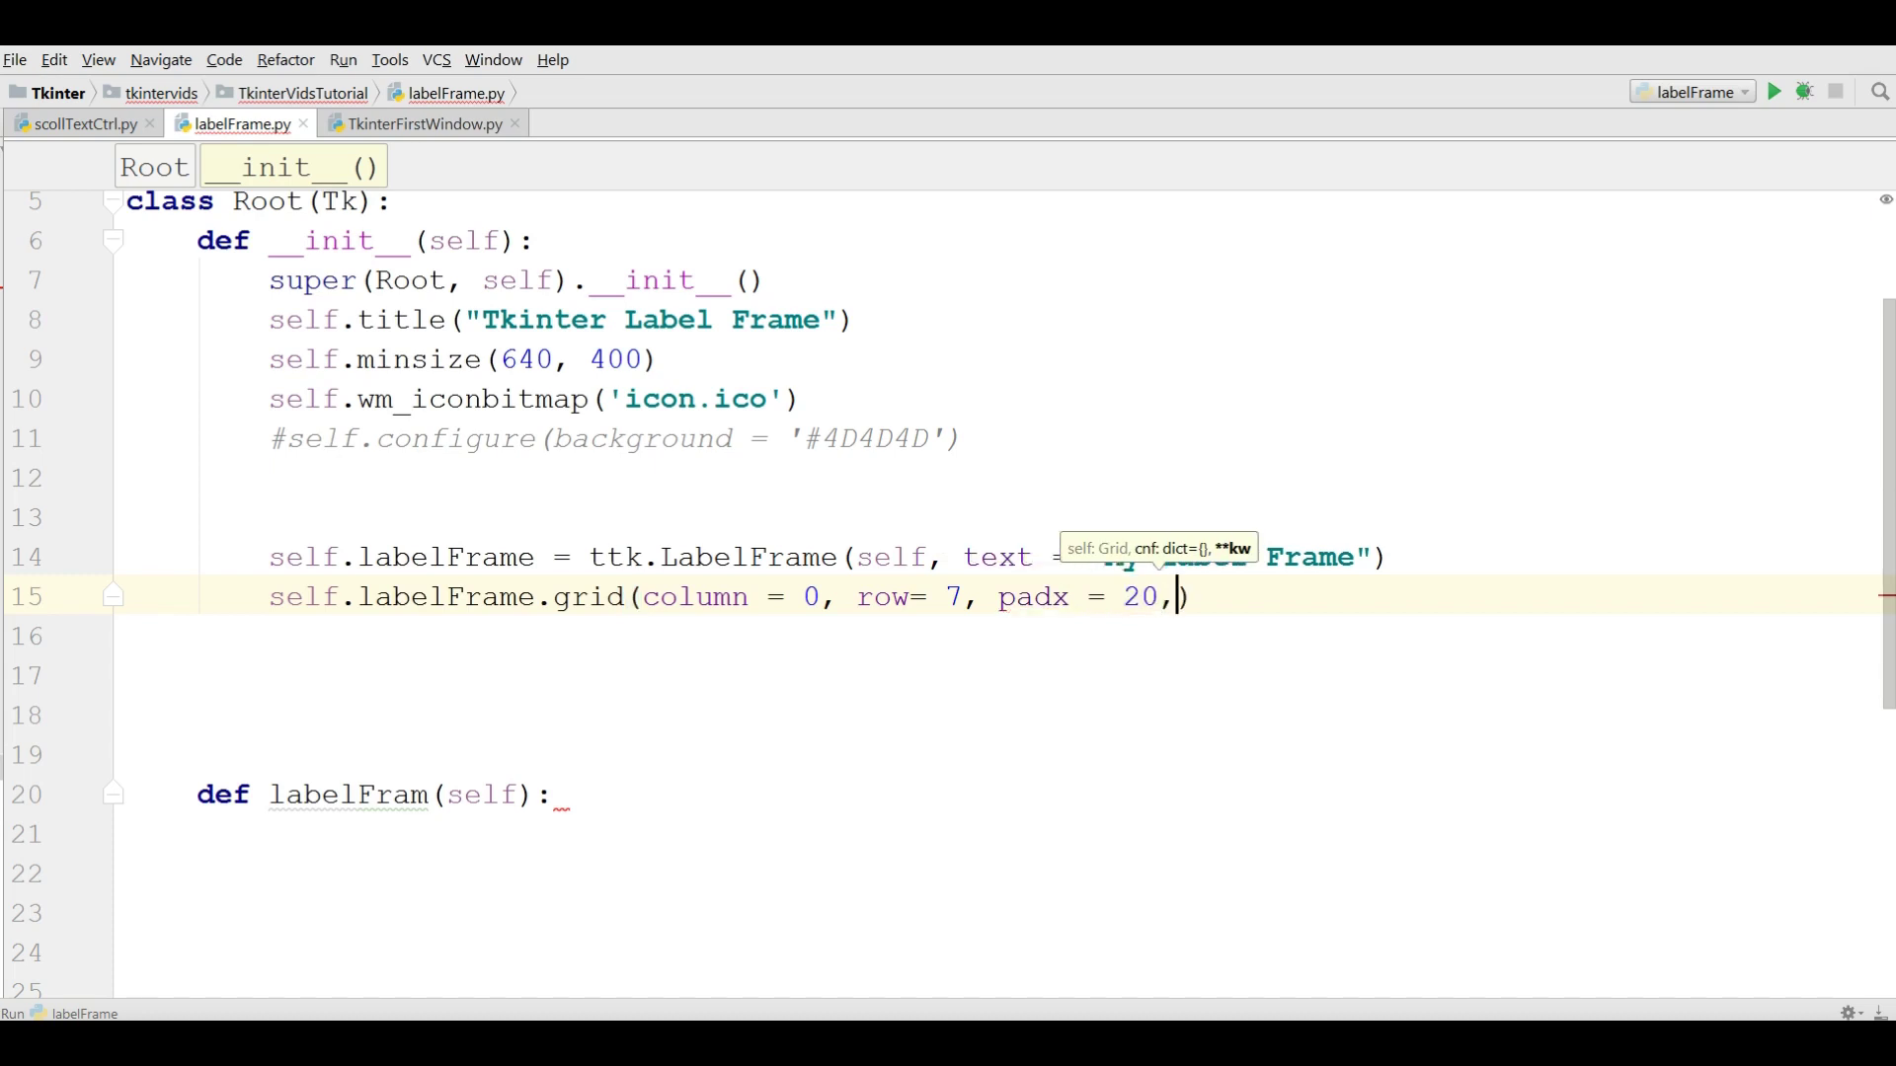
text(pady)
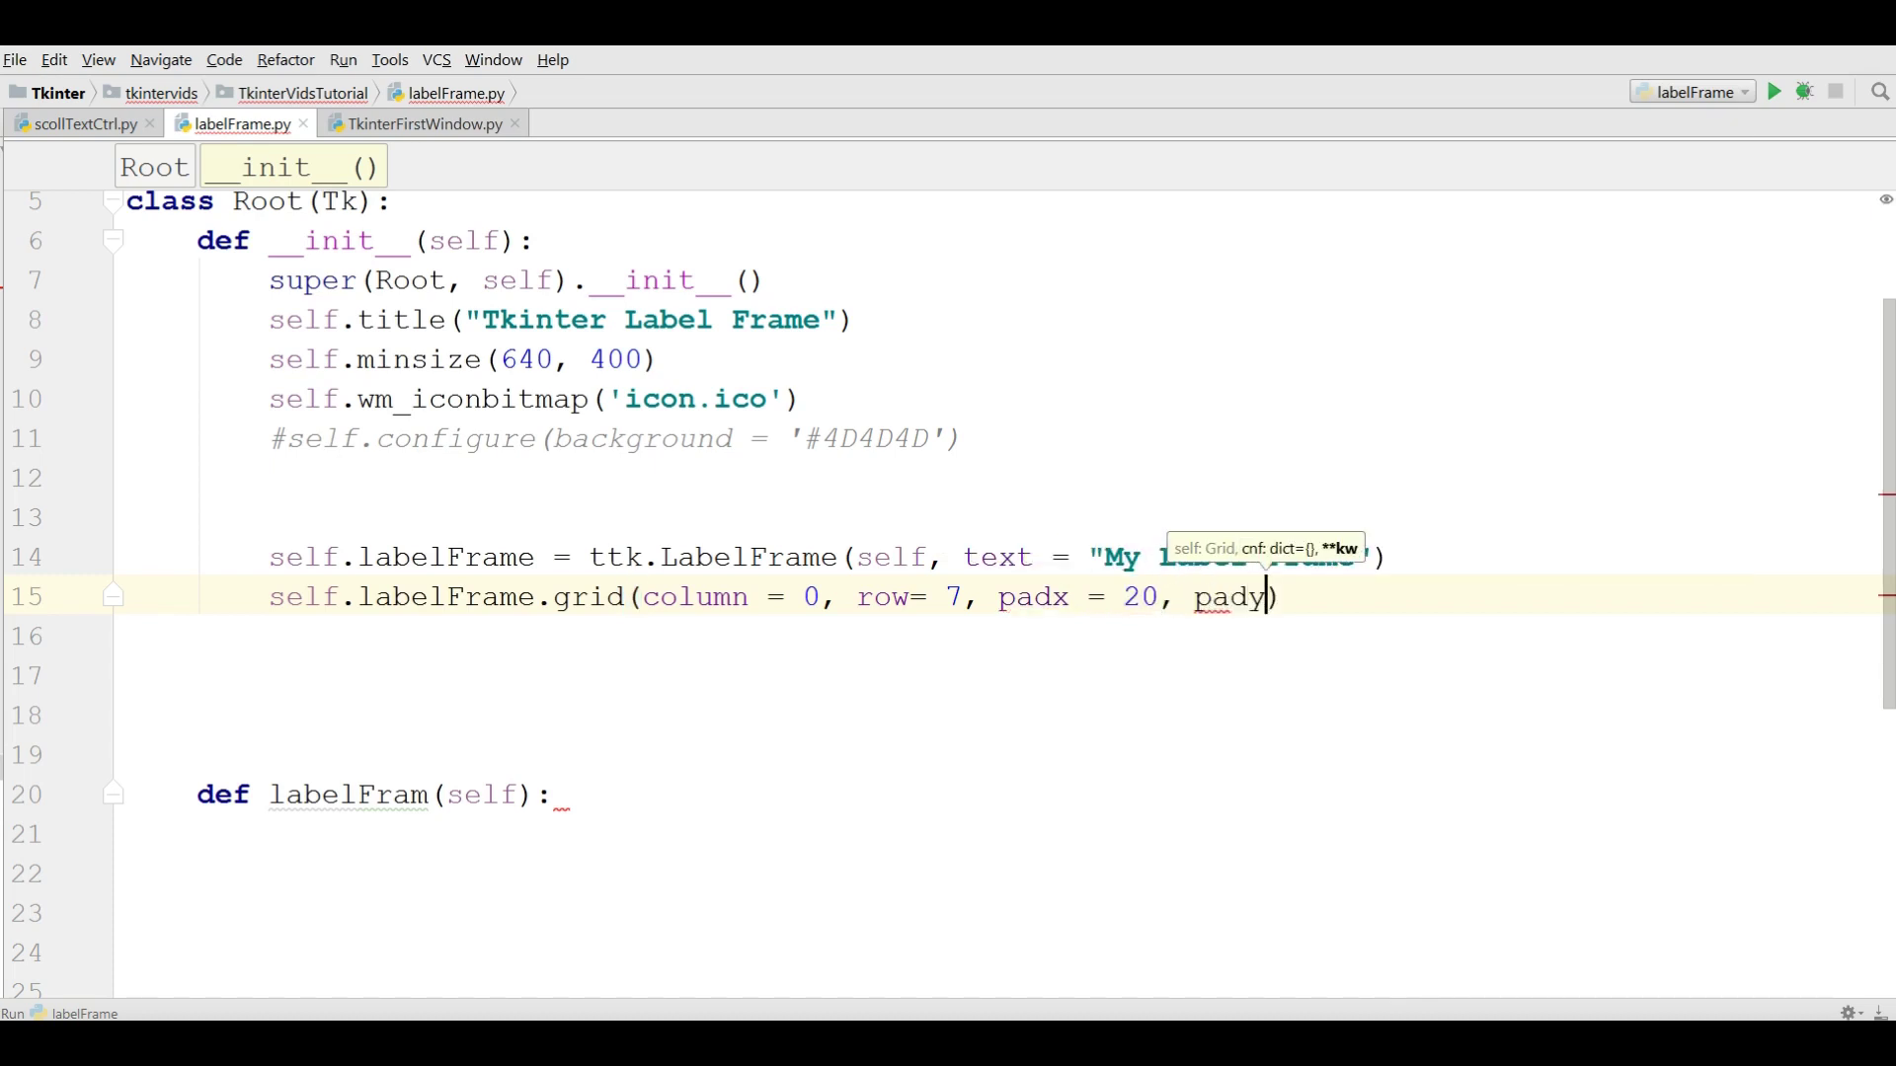
text( = 40)
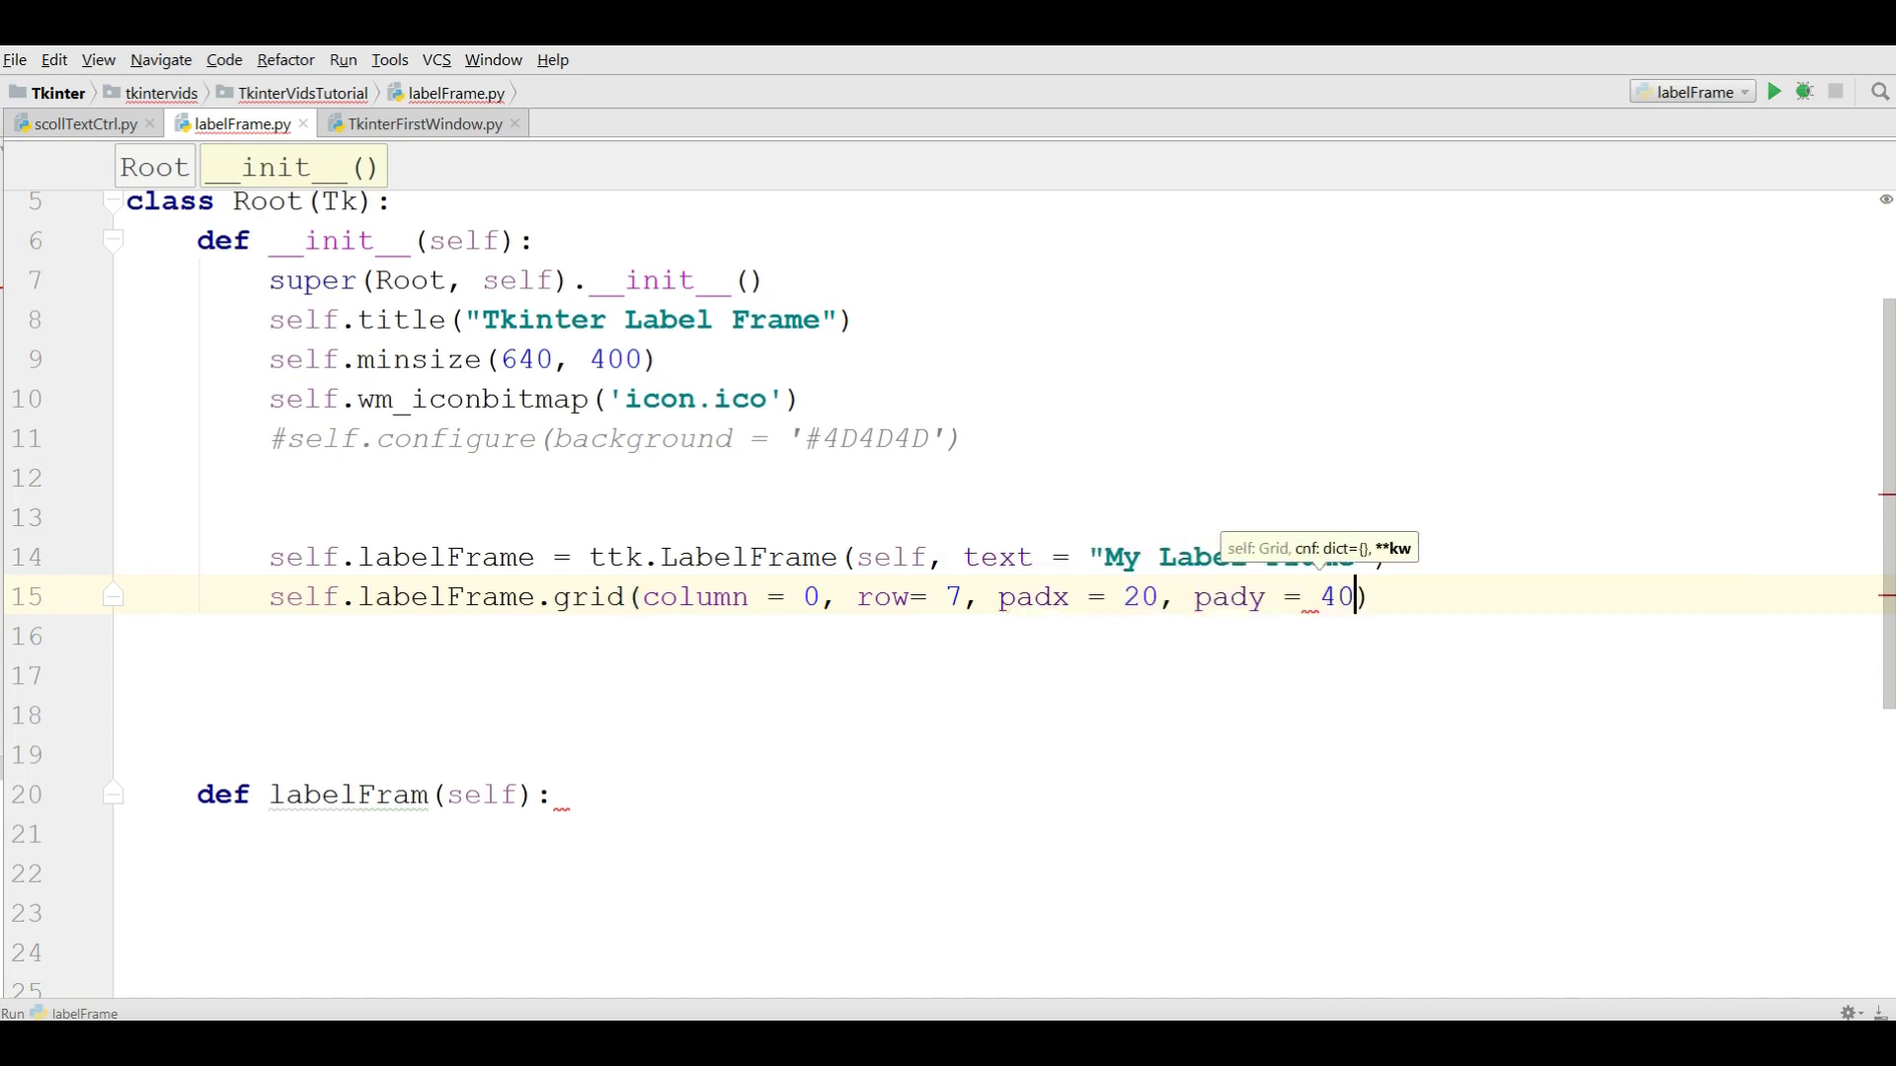
scroll(308, 529, down, 2)
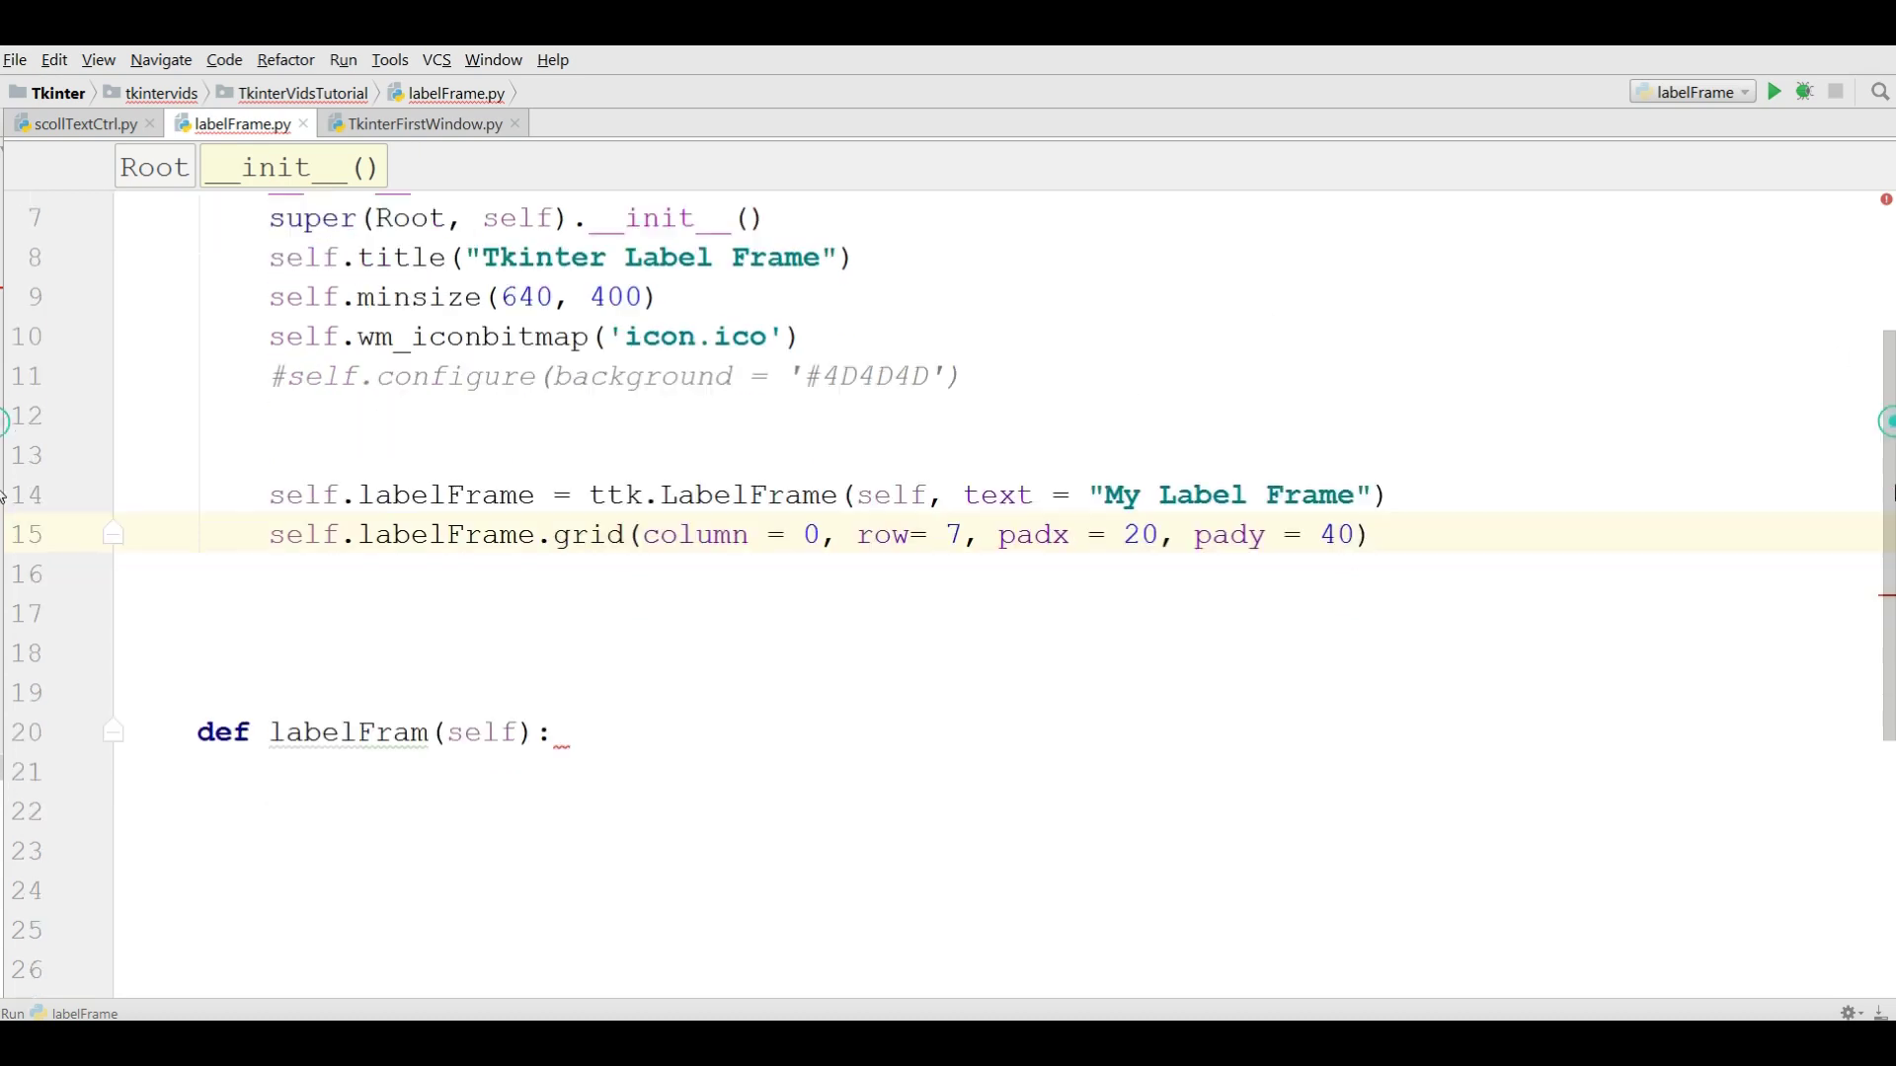
mouse_move(558, 544)
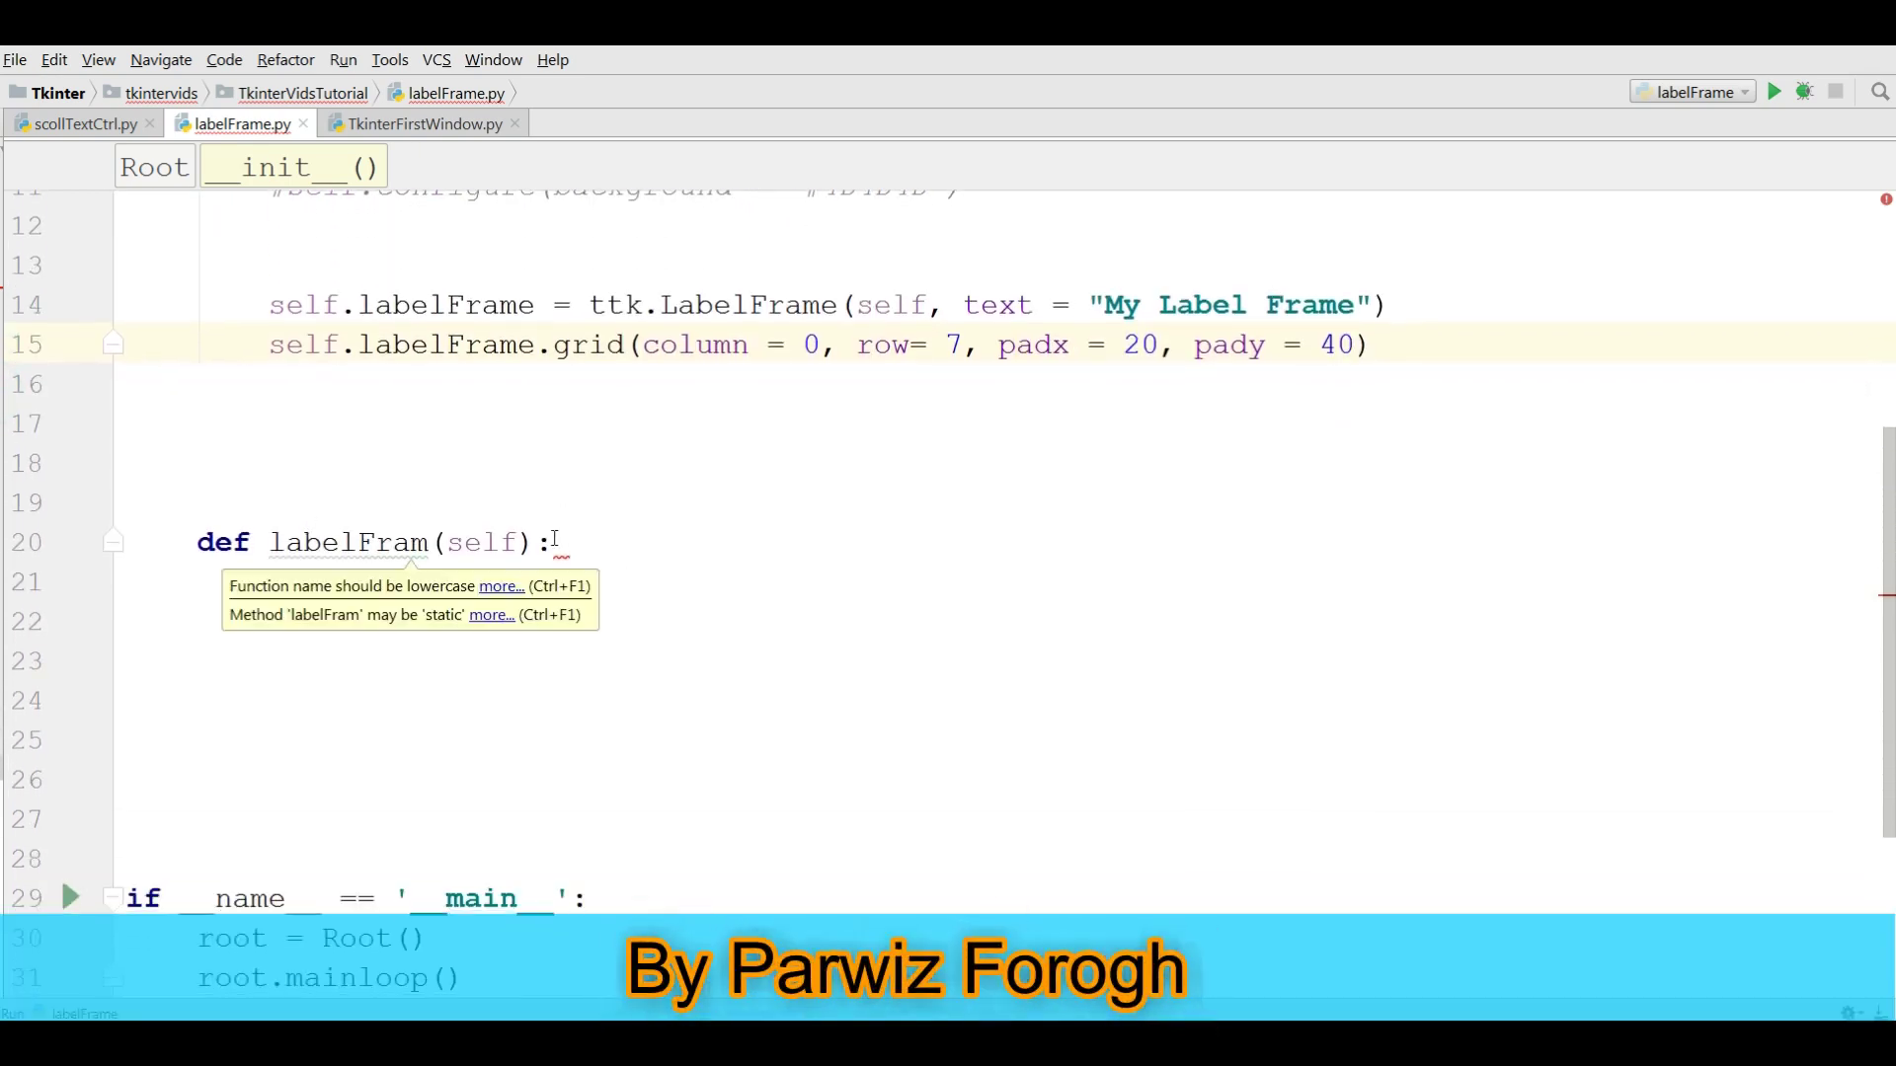
Step: Rename the labelFram method to labels and start its indented body line
double_click(391, 547)
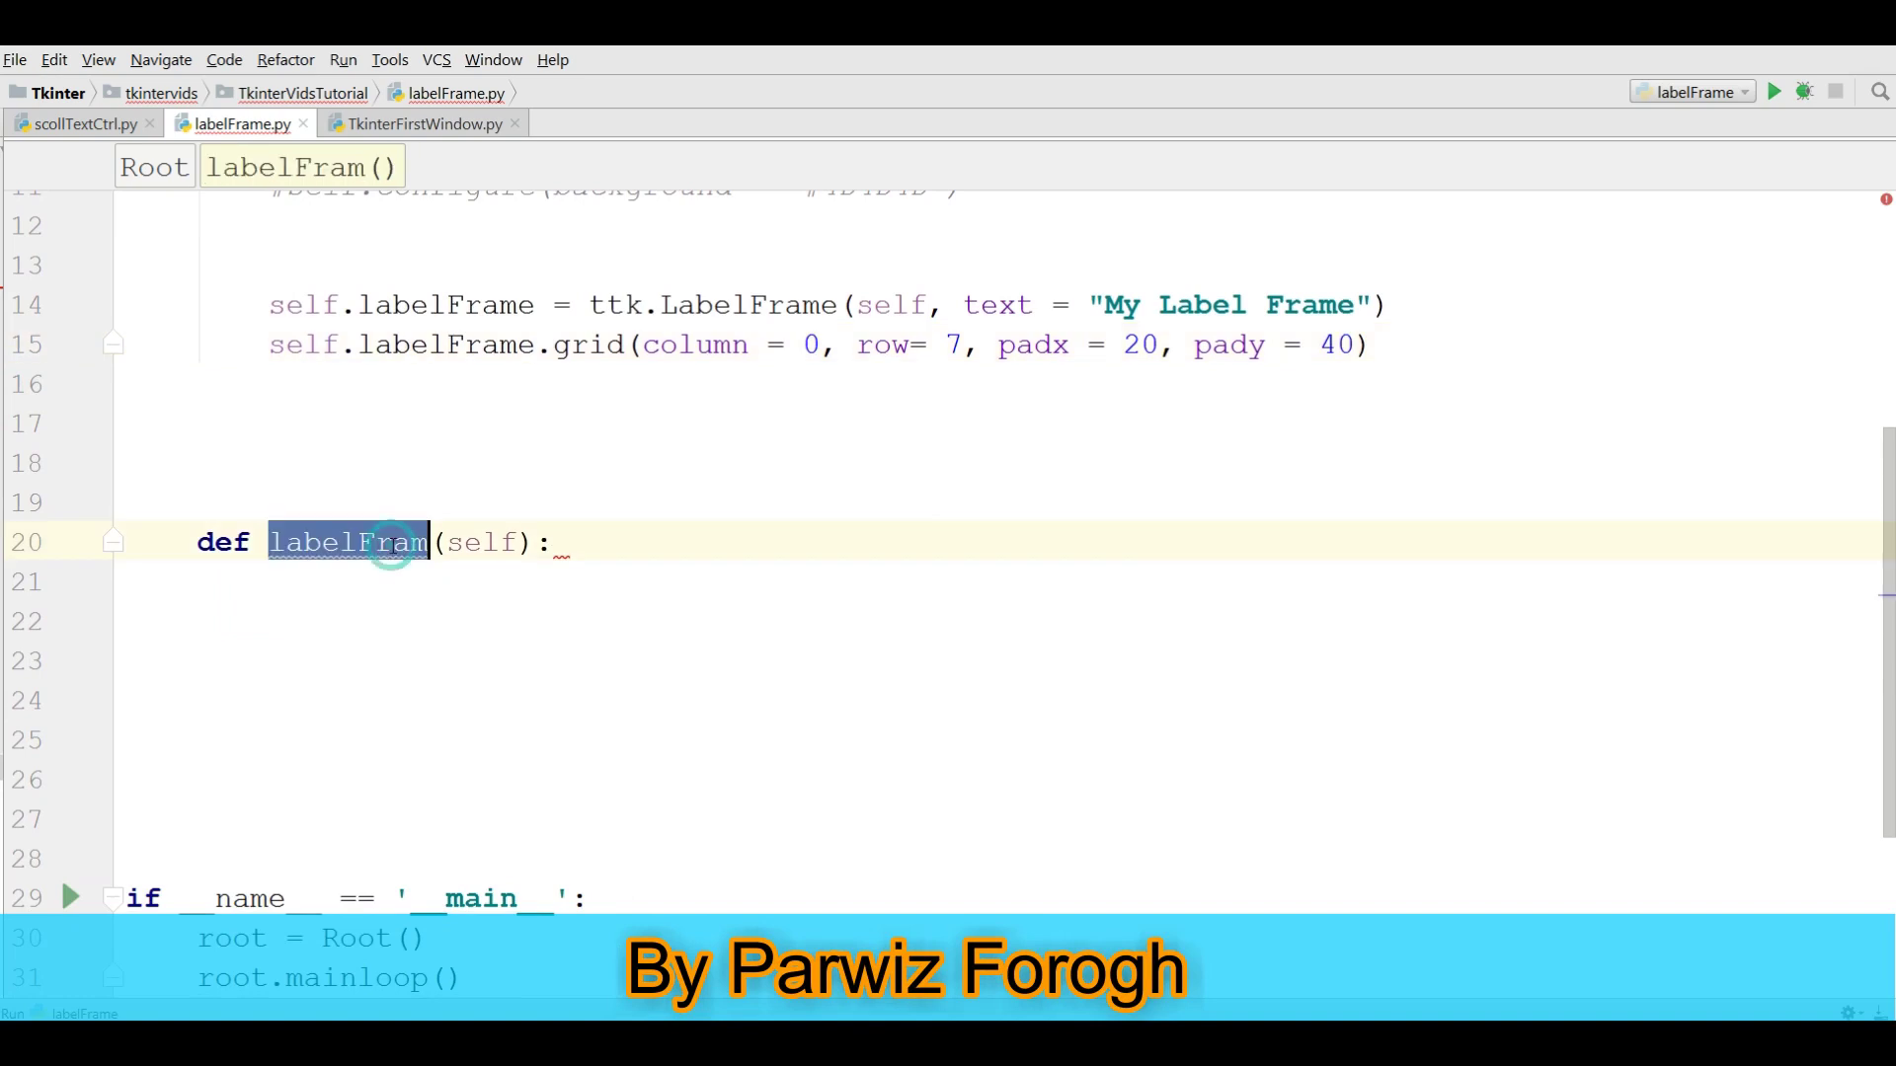
text(labels)
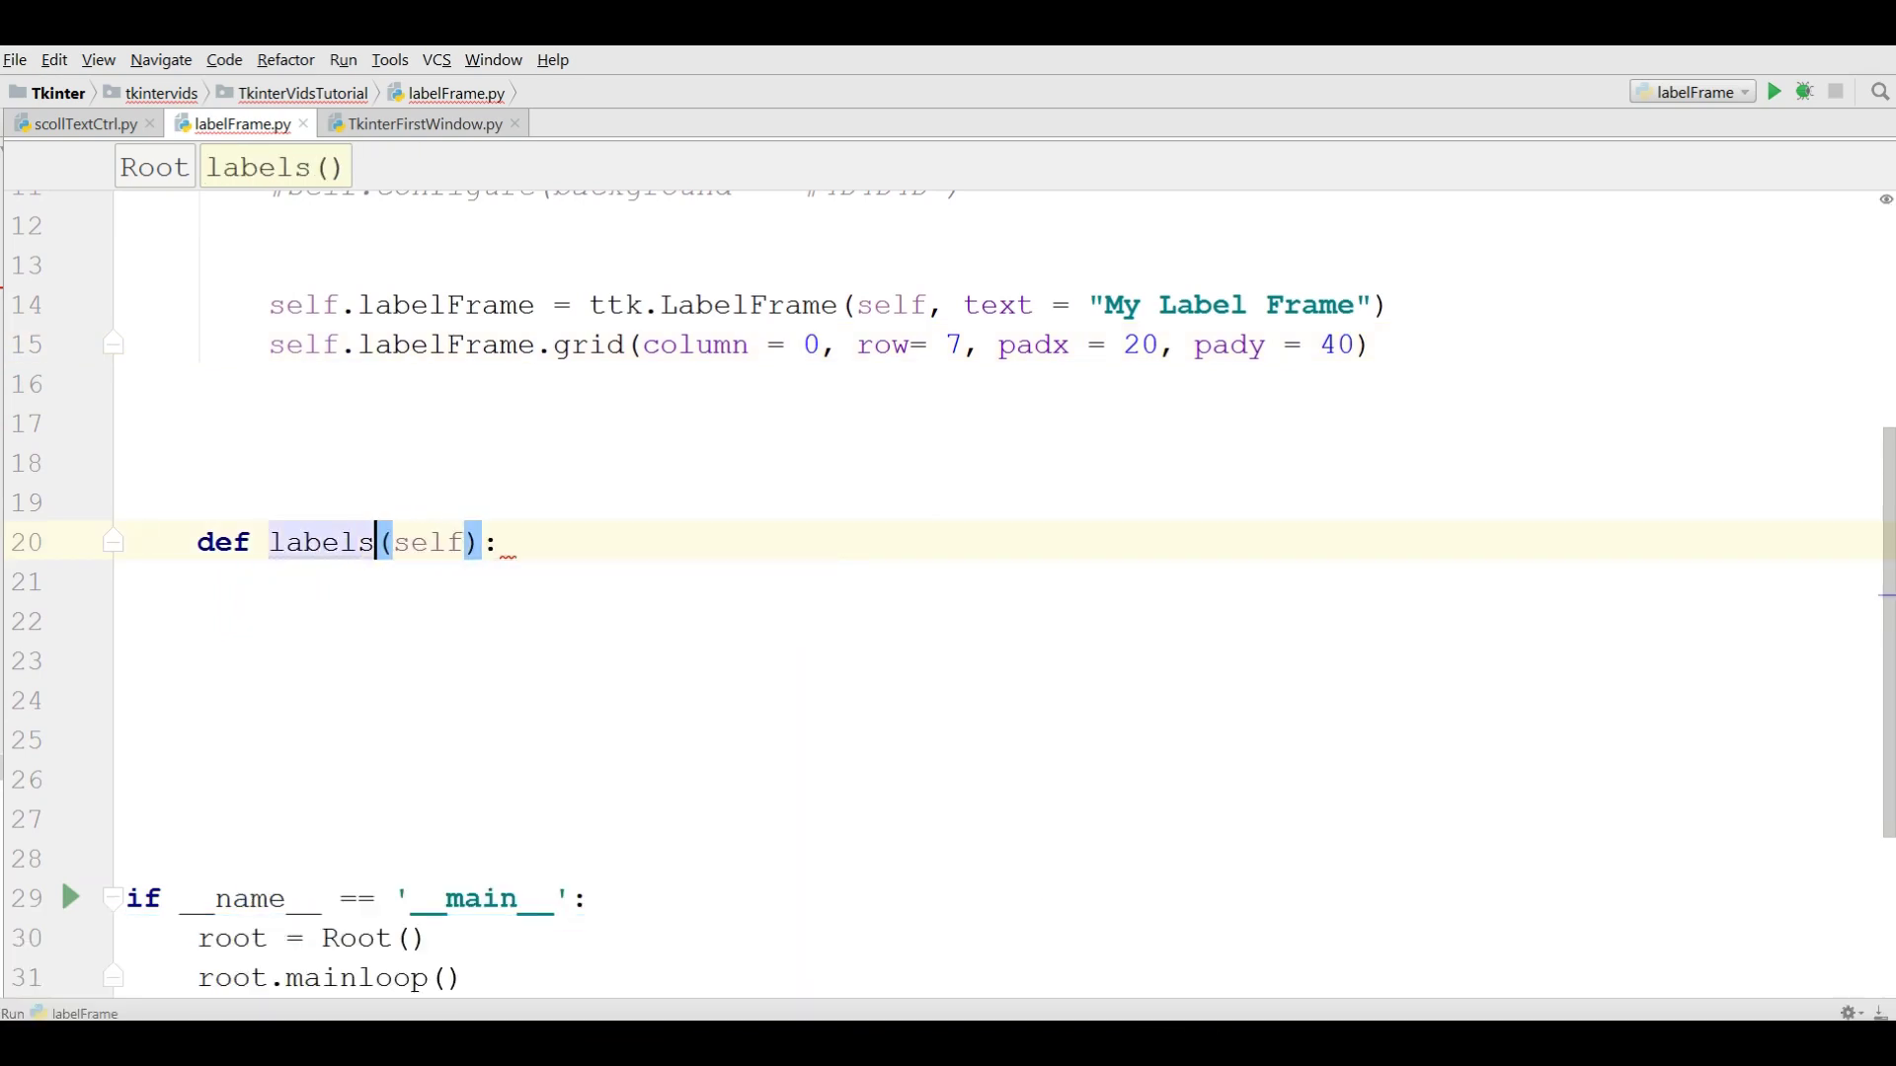
click(520, 551)
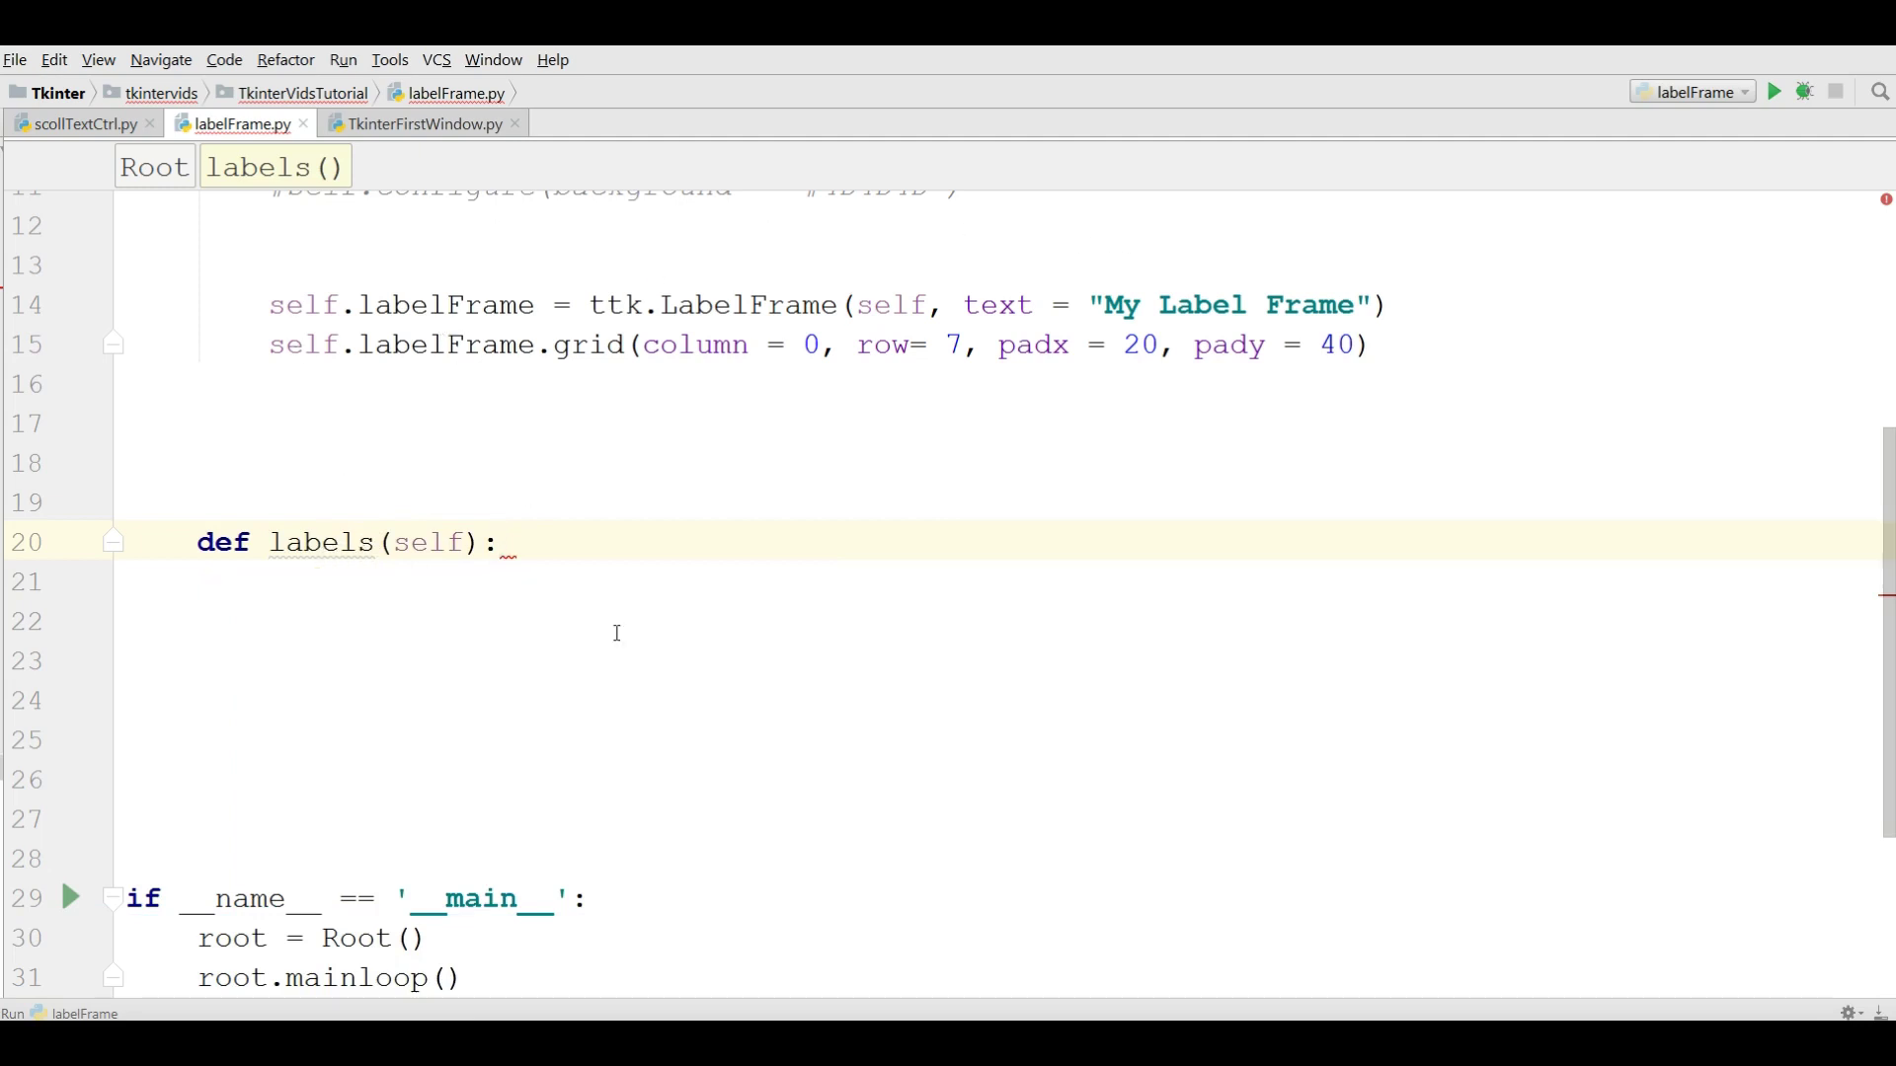
key(Return)
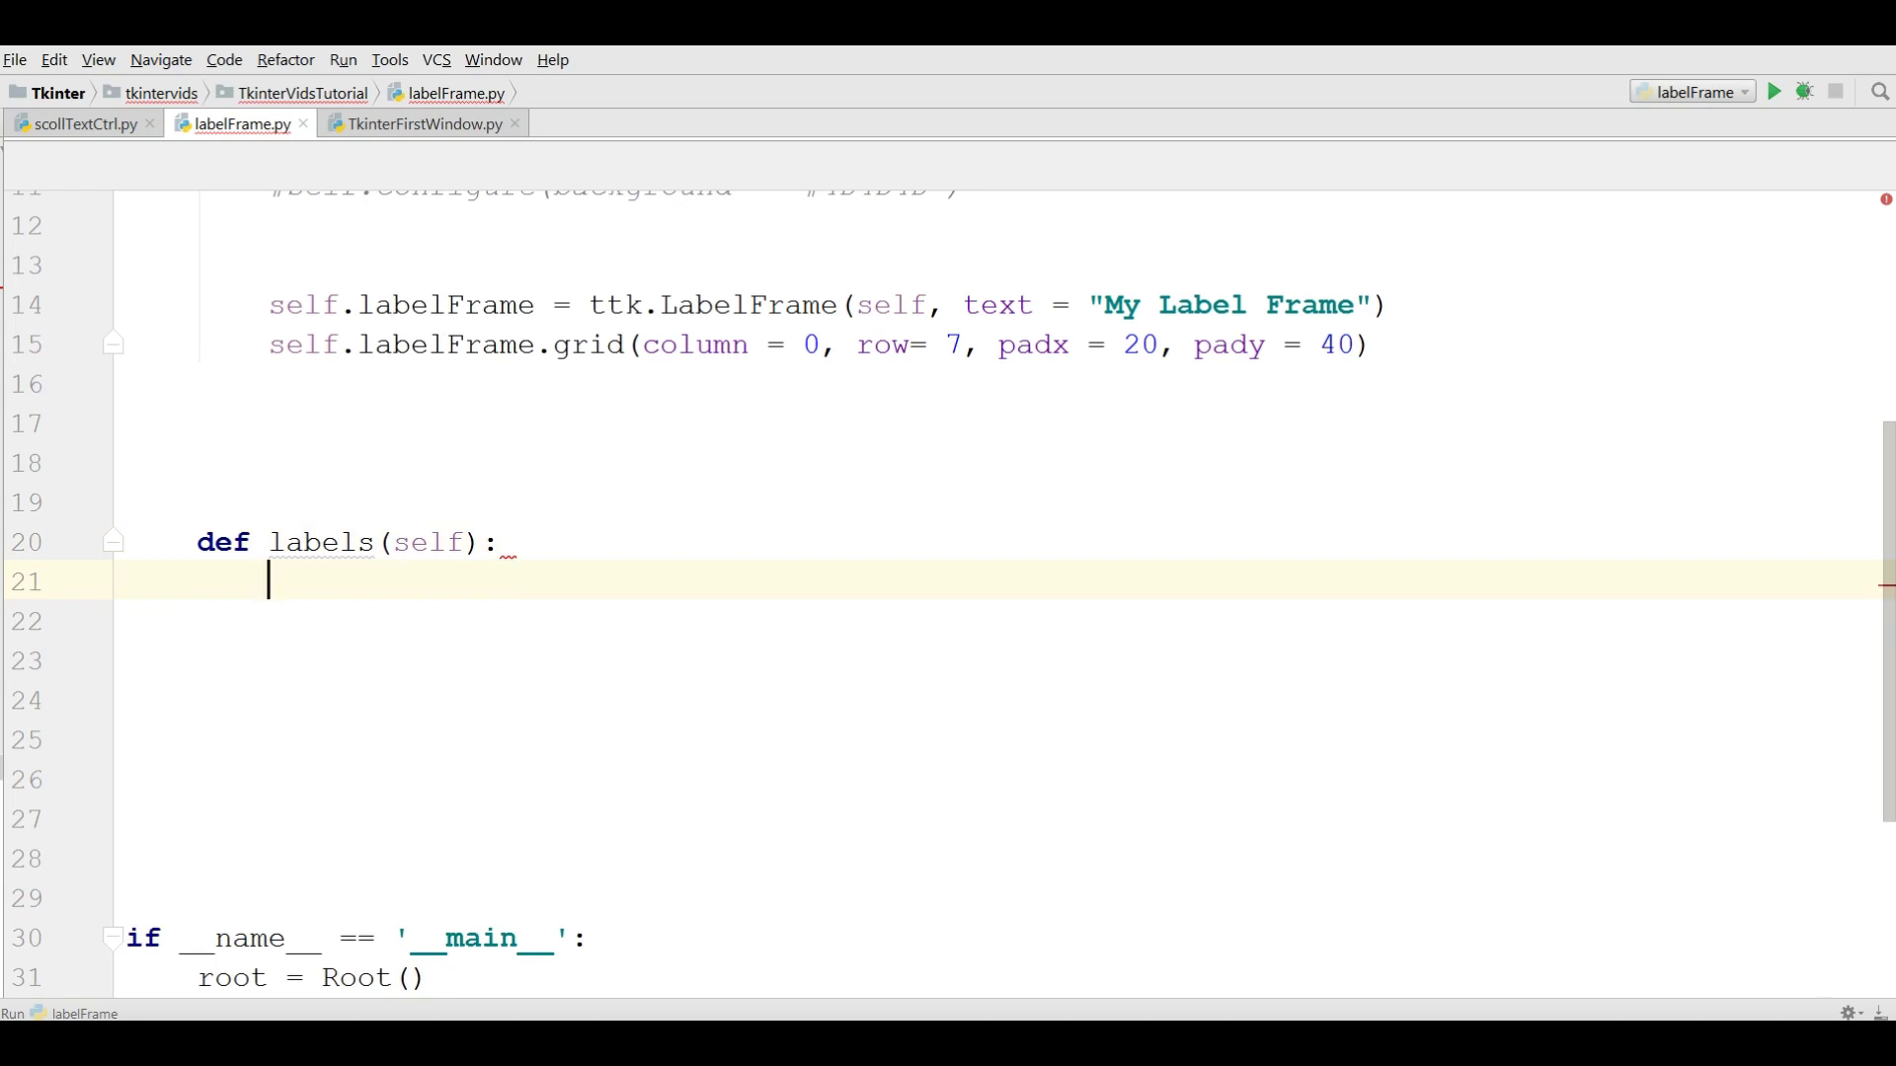
text(tt)
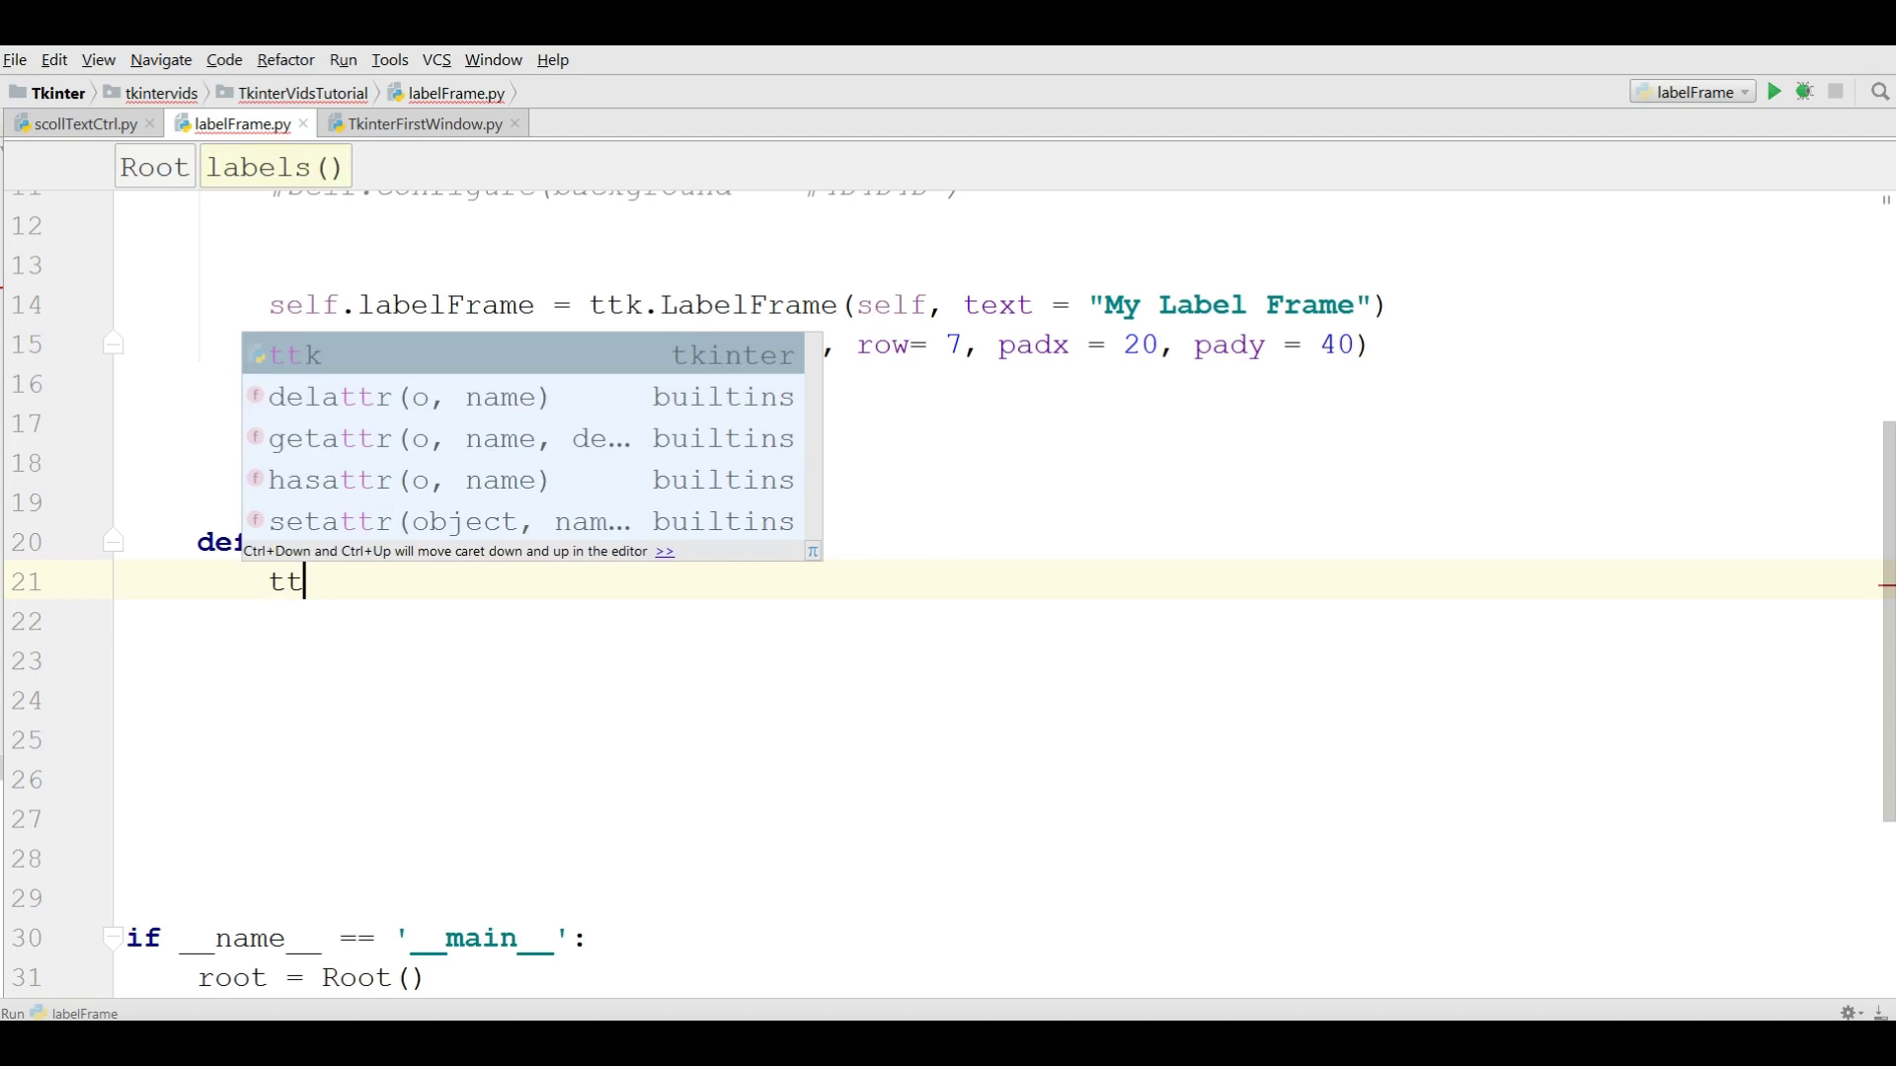
text(k.Label)
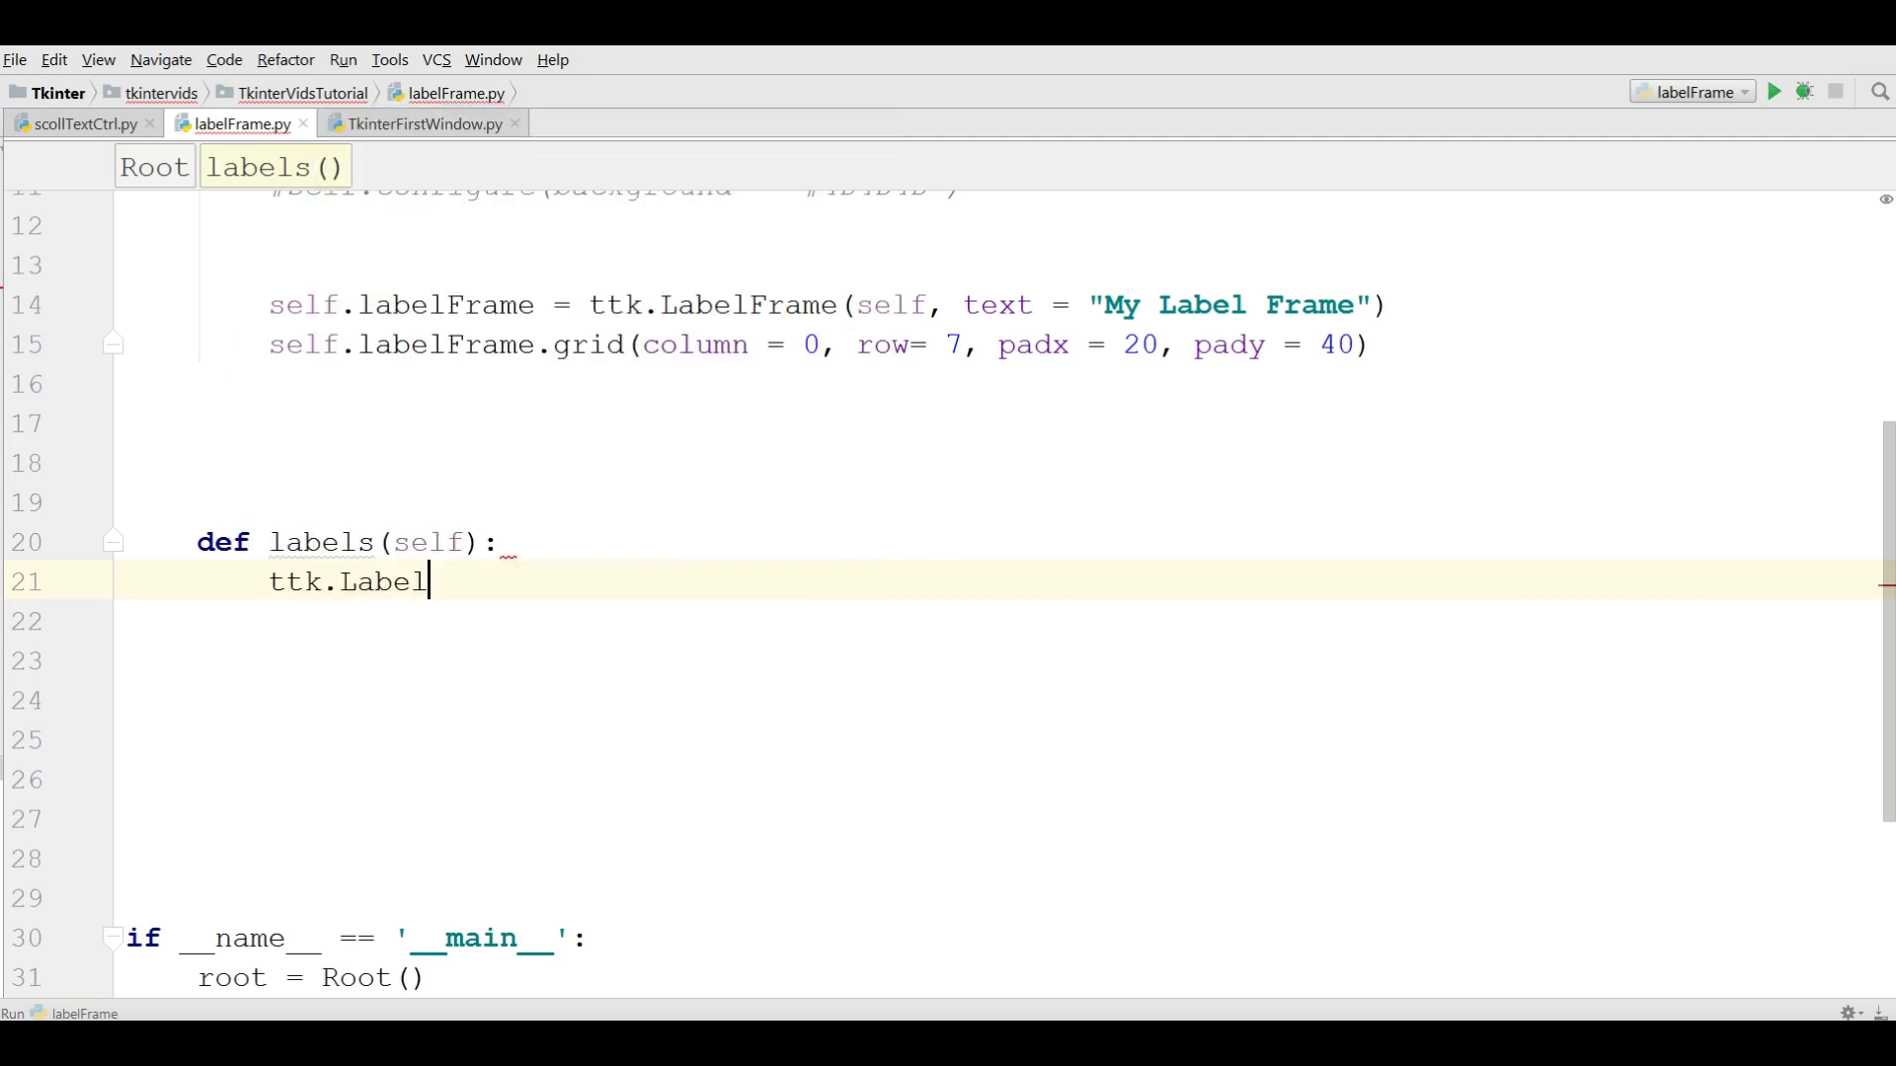
text(()
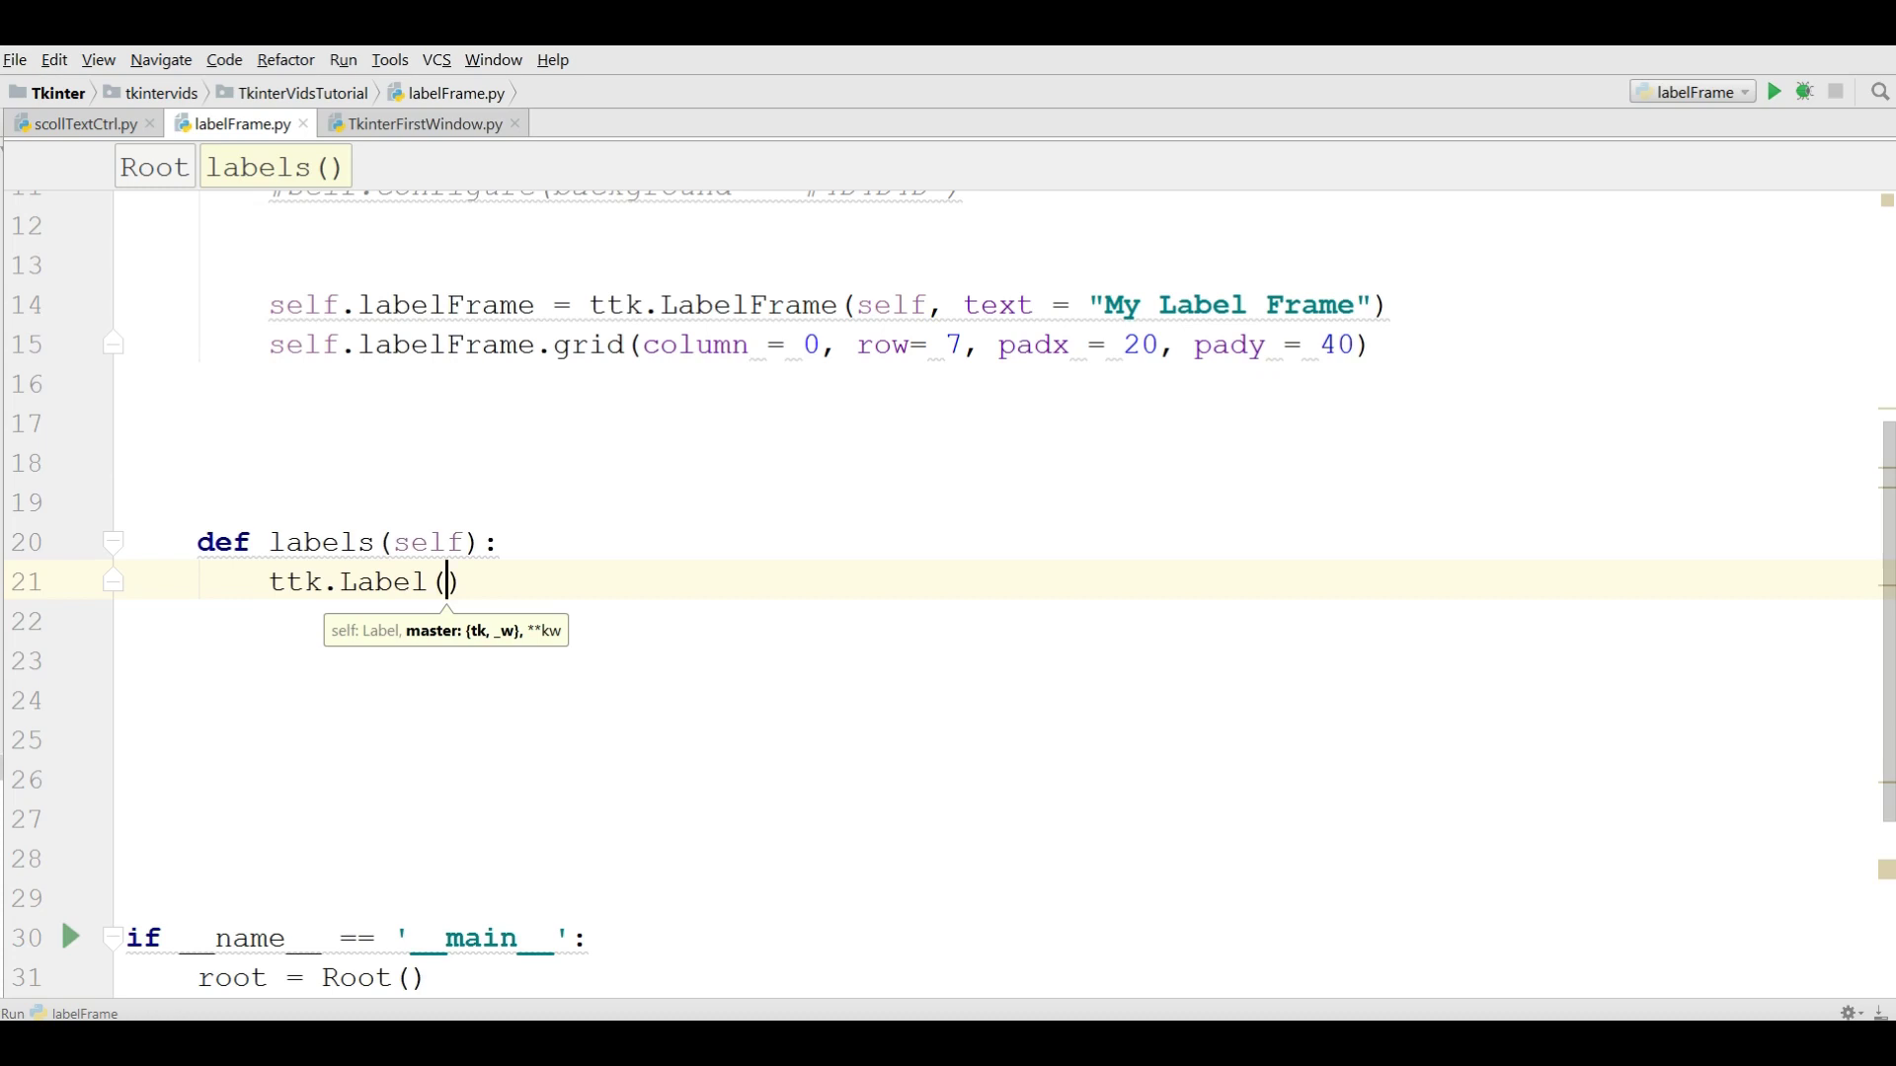
Step: Write the Label One ttk.Label in self.labelFrame, gridded column 0, row 0, sticky W, then select the line
key(Escape)
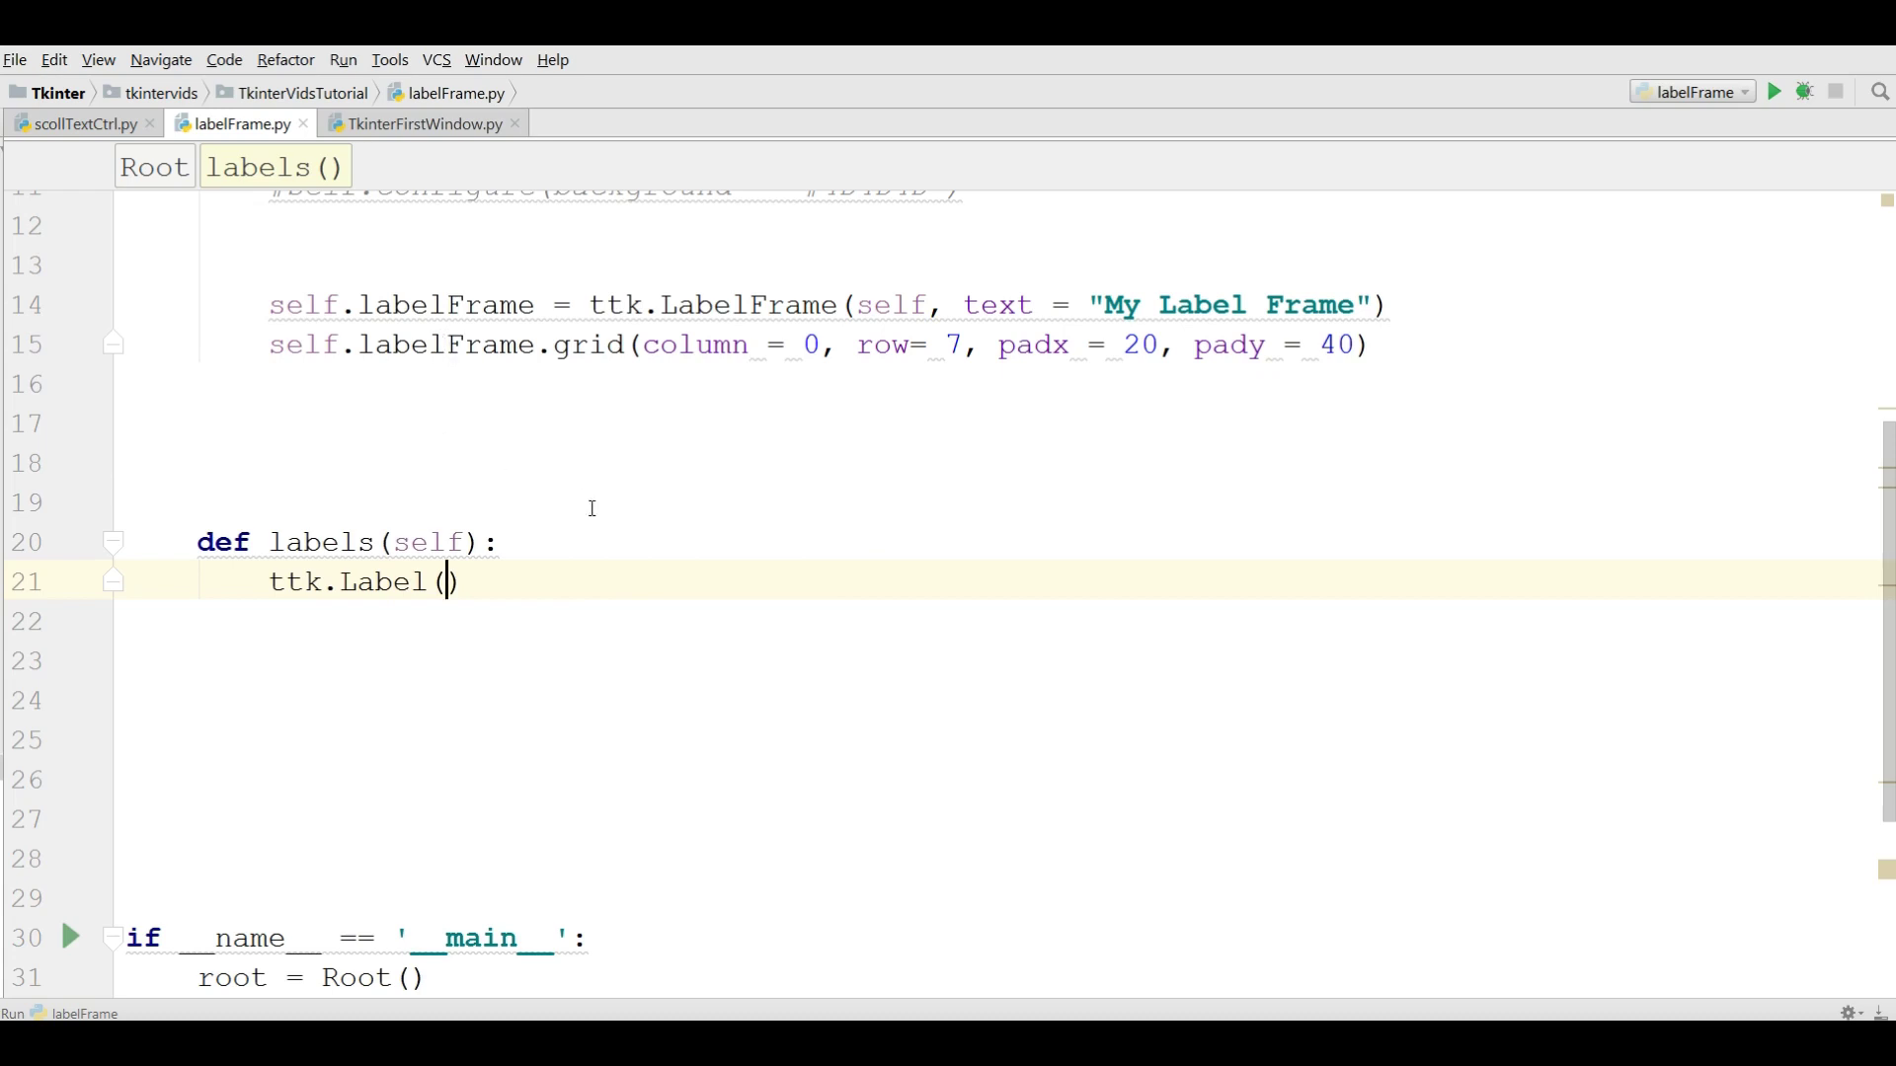
text(sel)
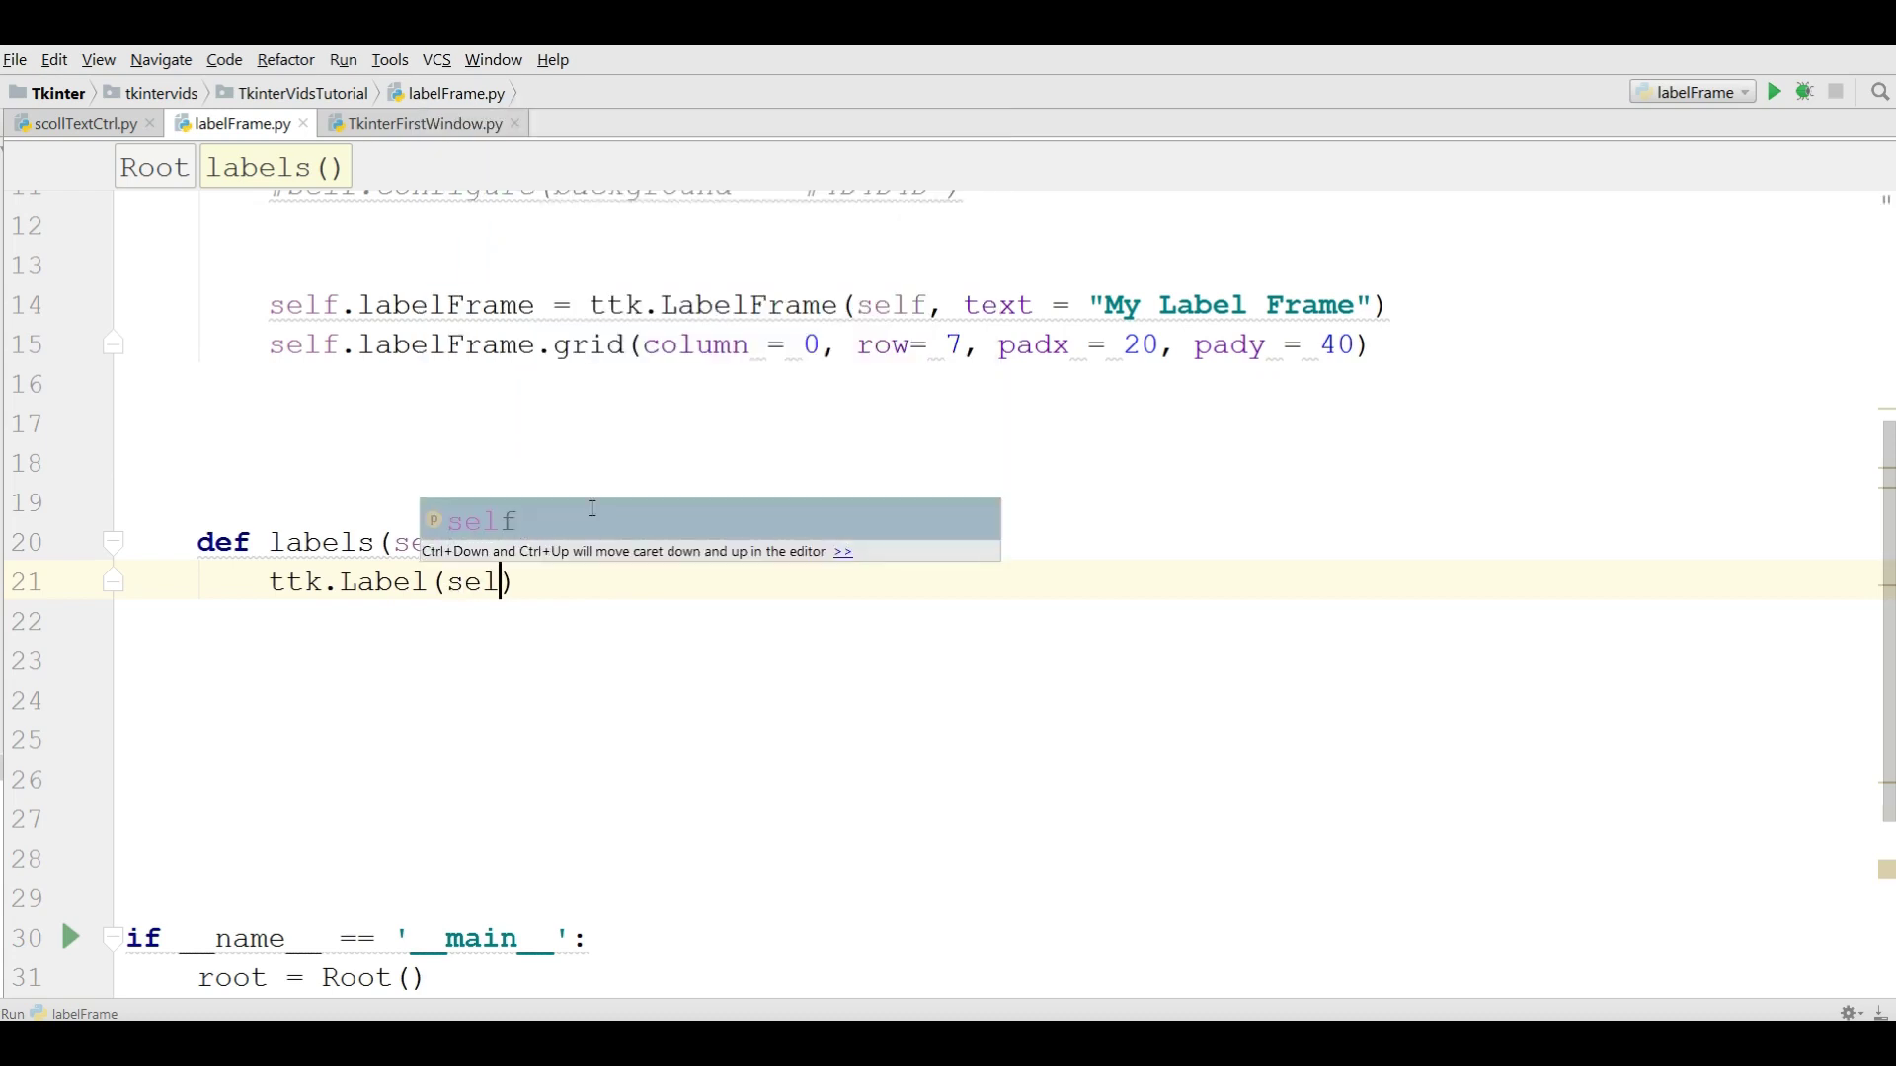
text(f.la)
key(Return)
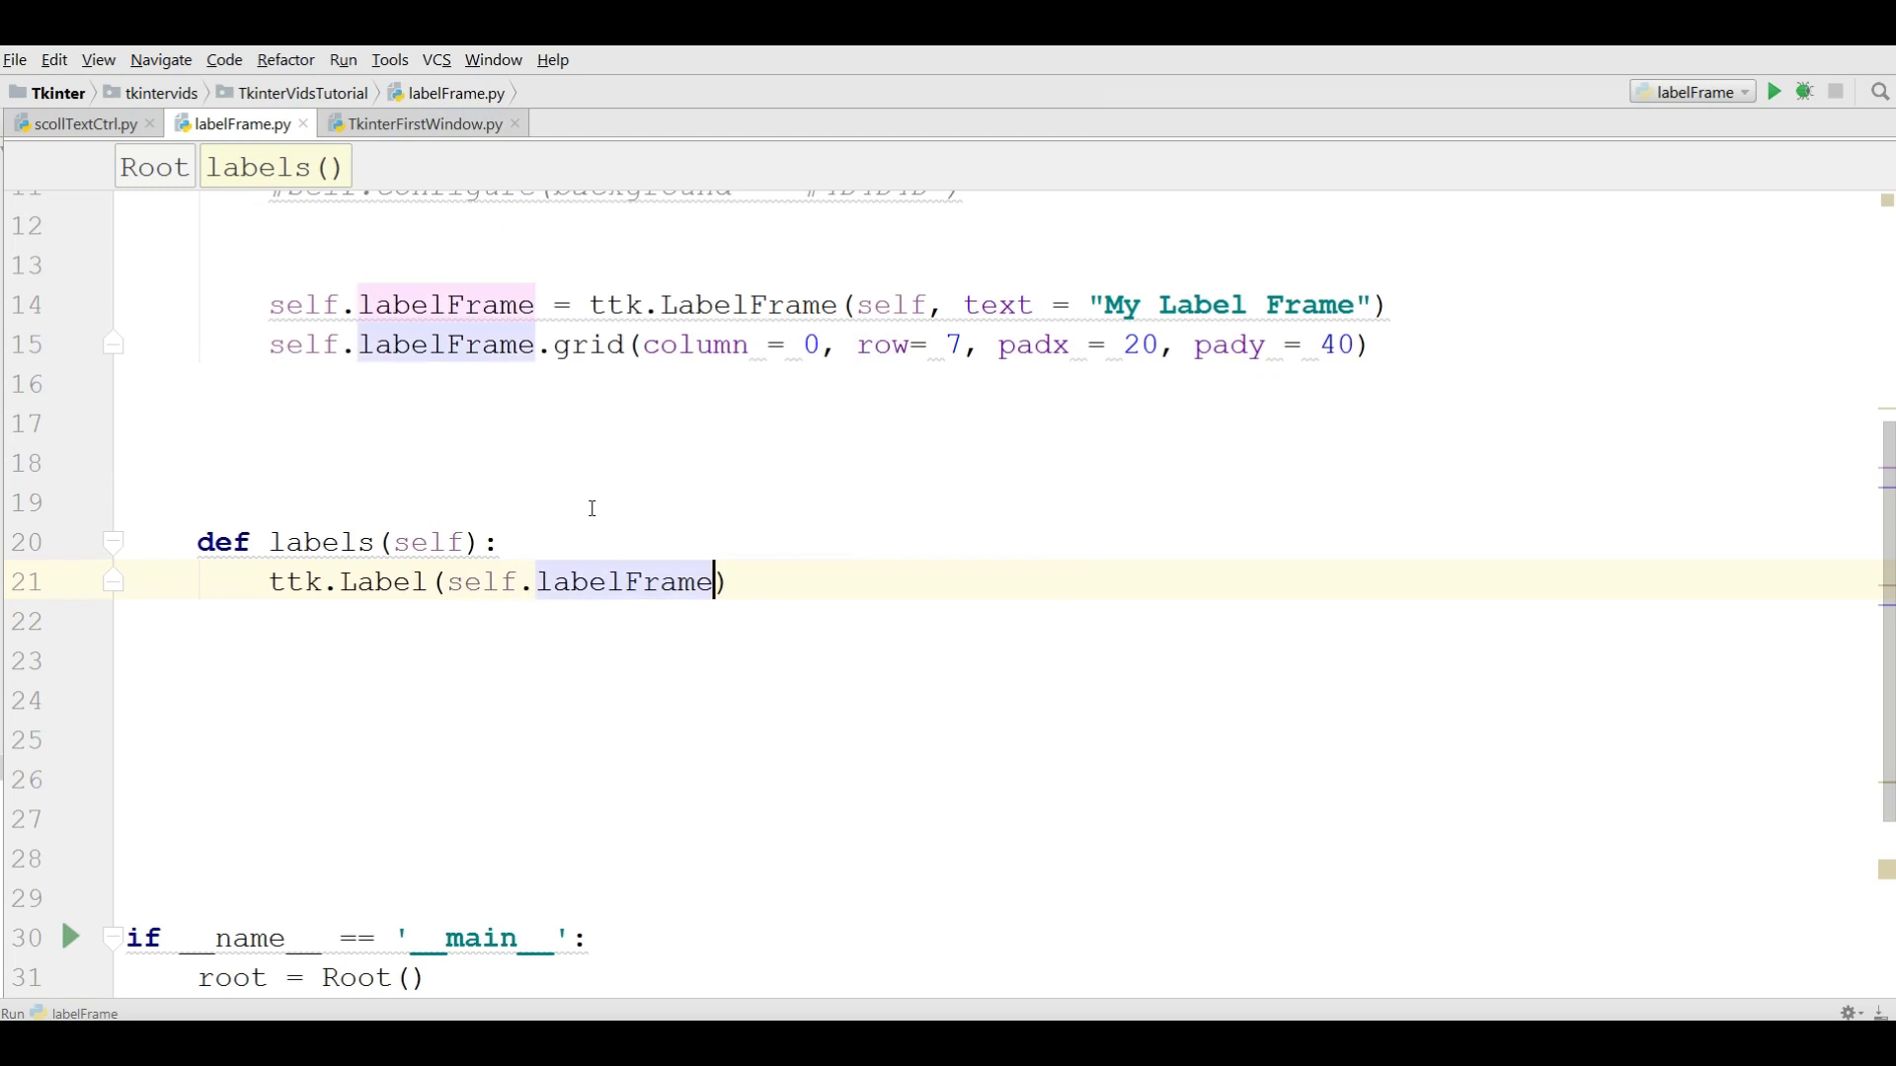
text(, )
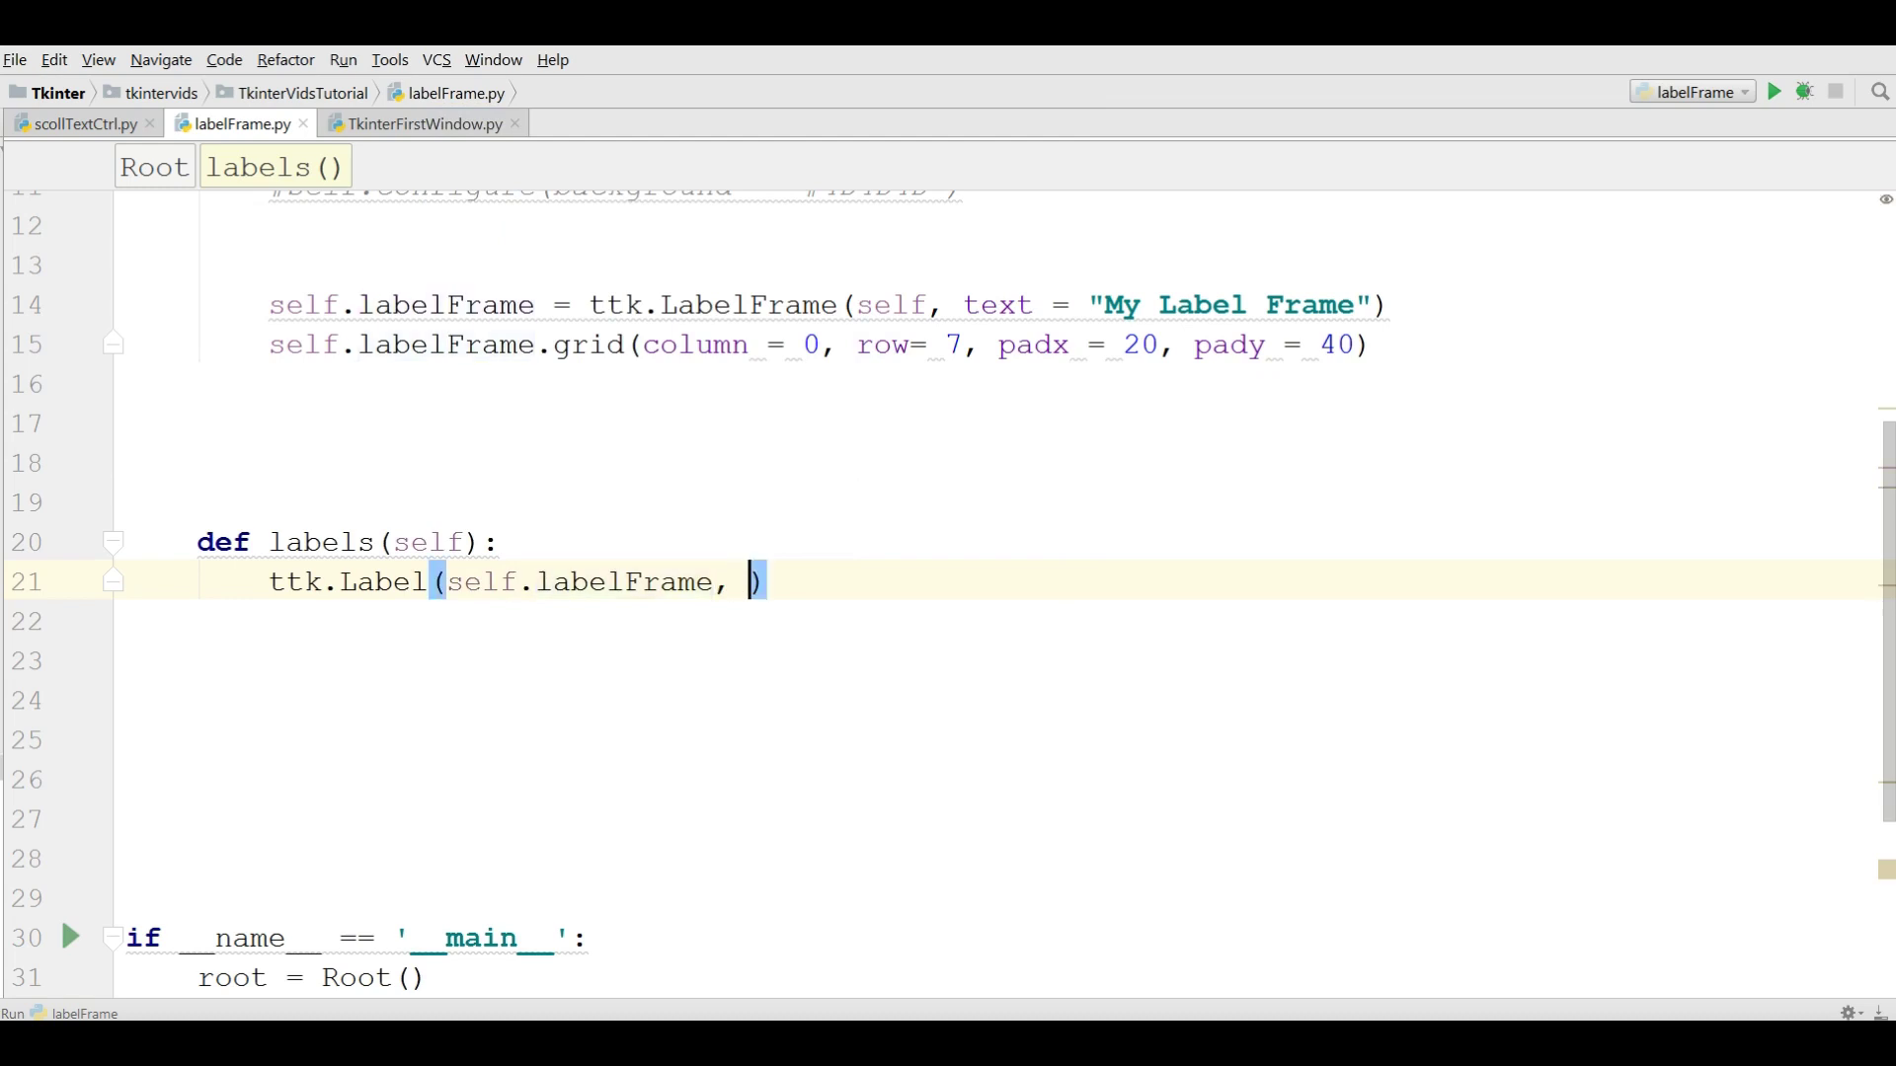
text(text )
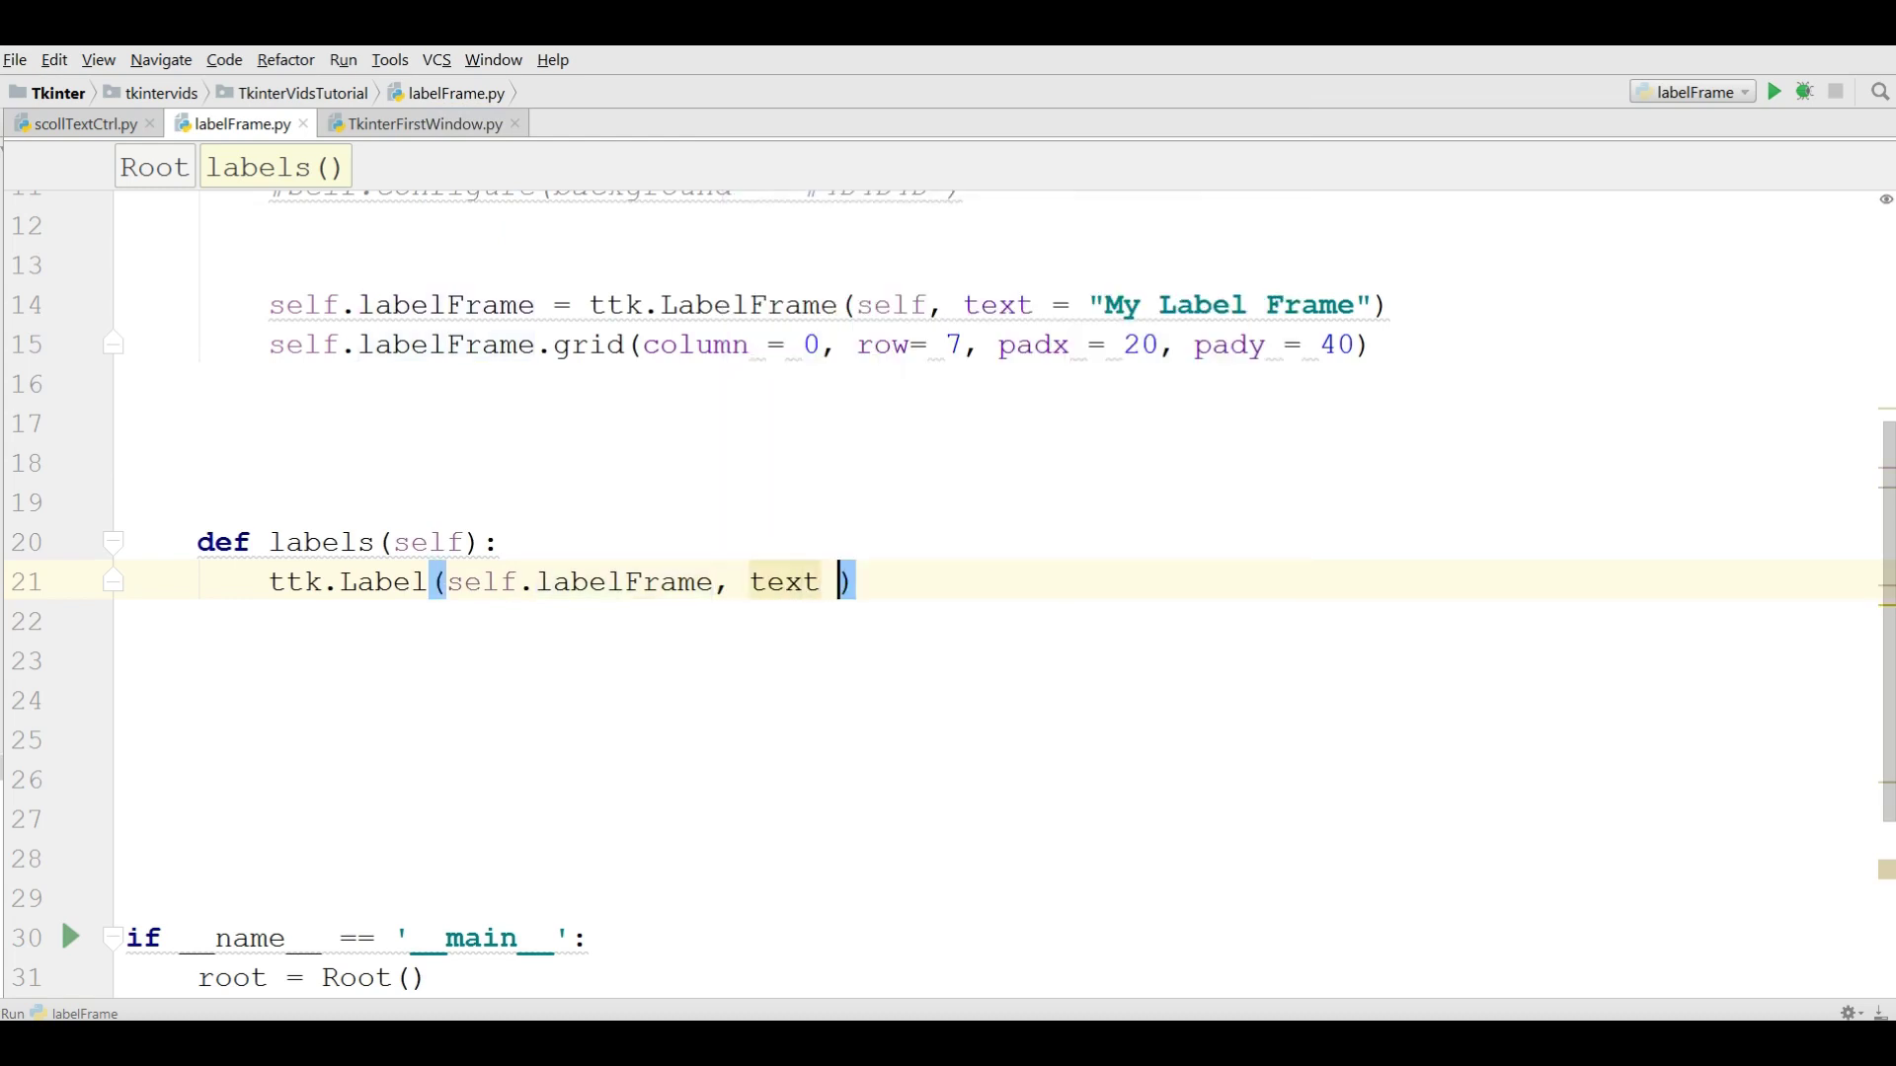
text(= "Label )
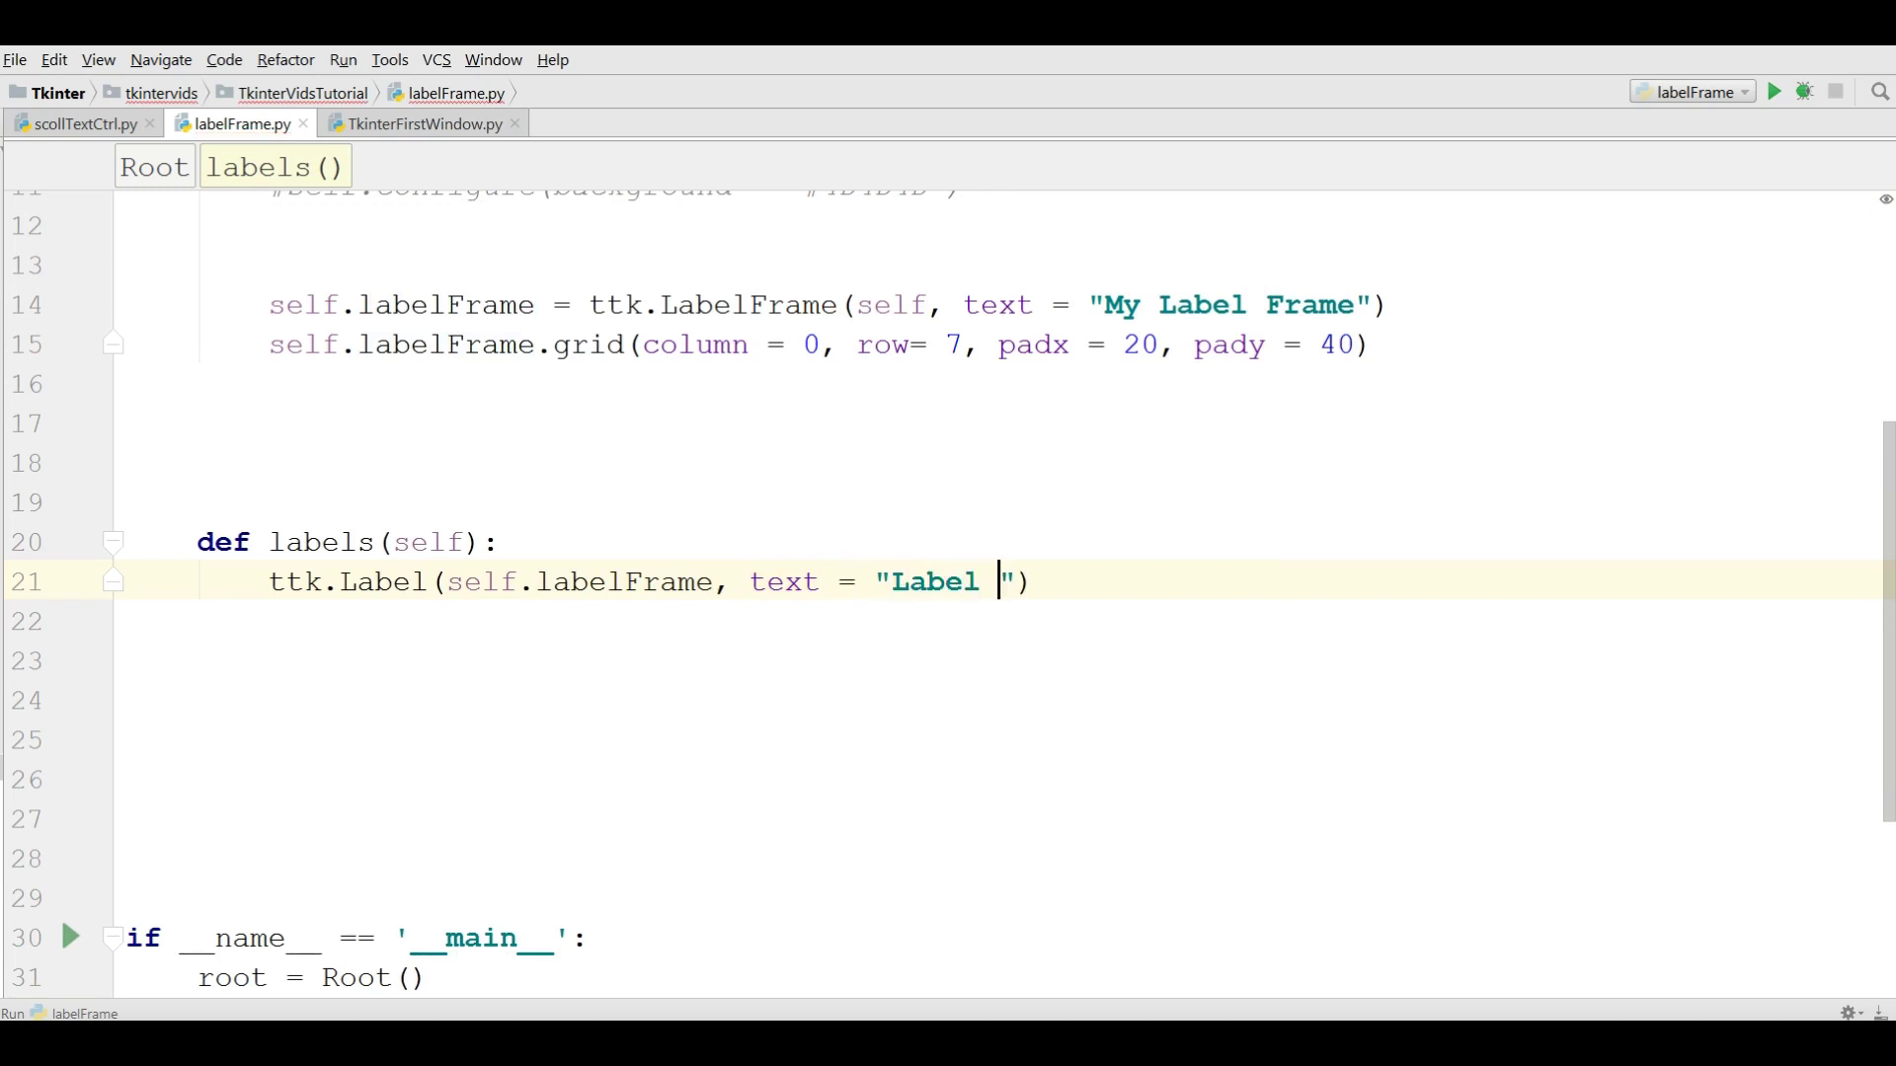
text(One)
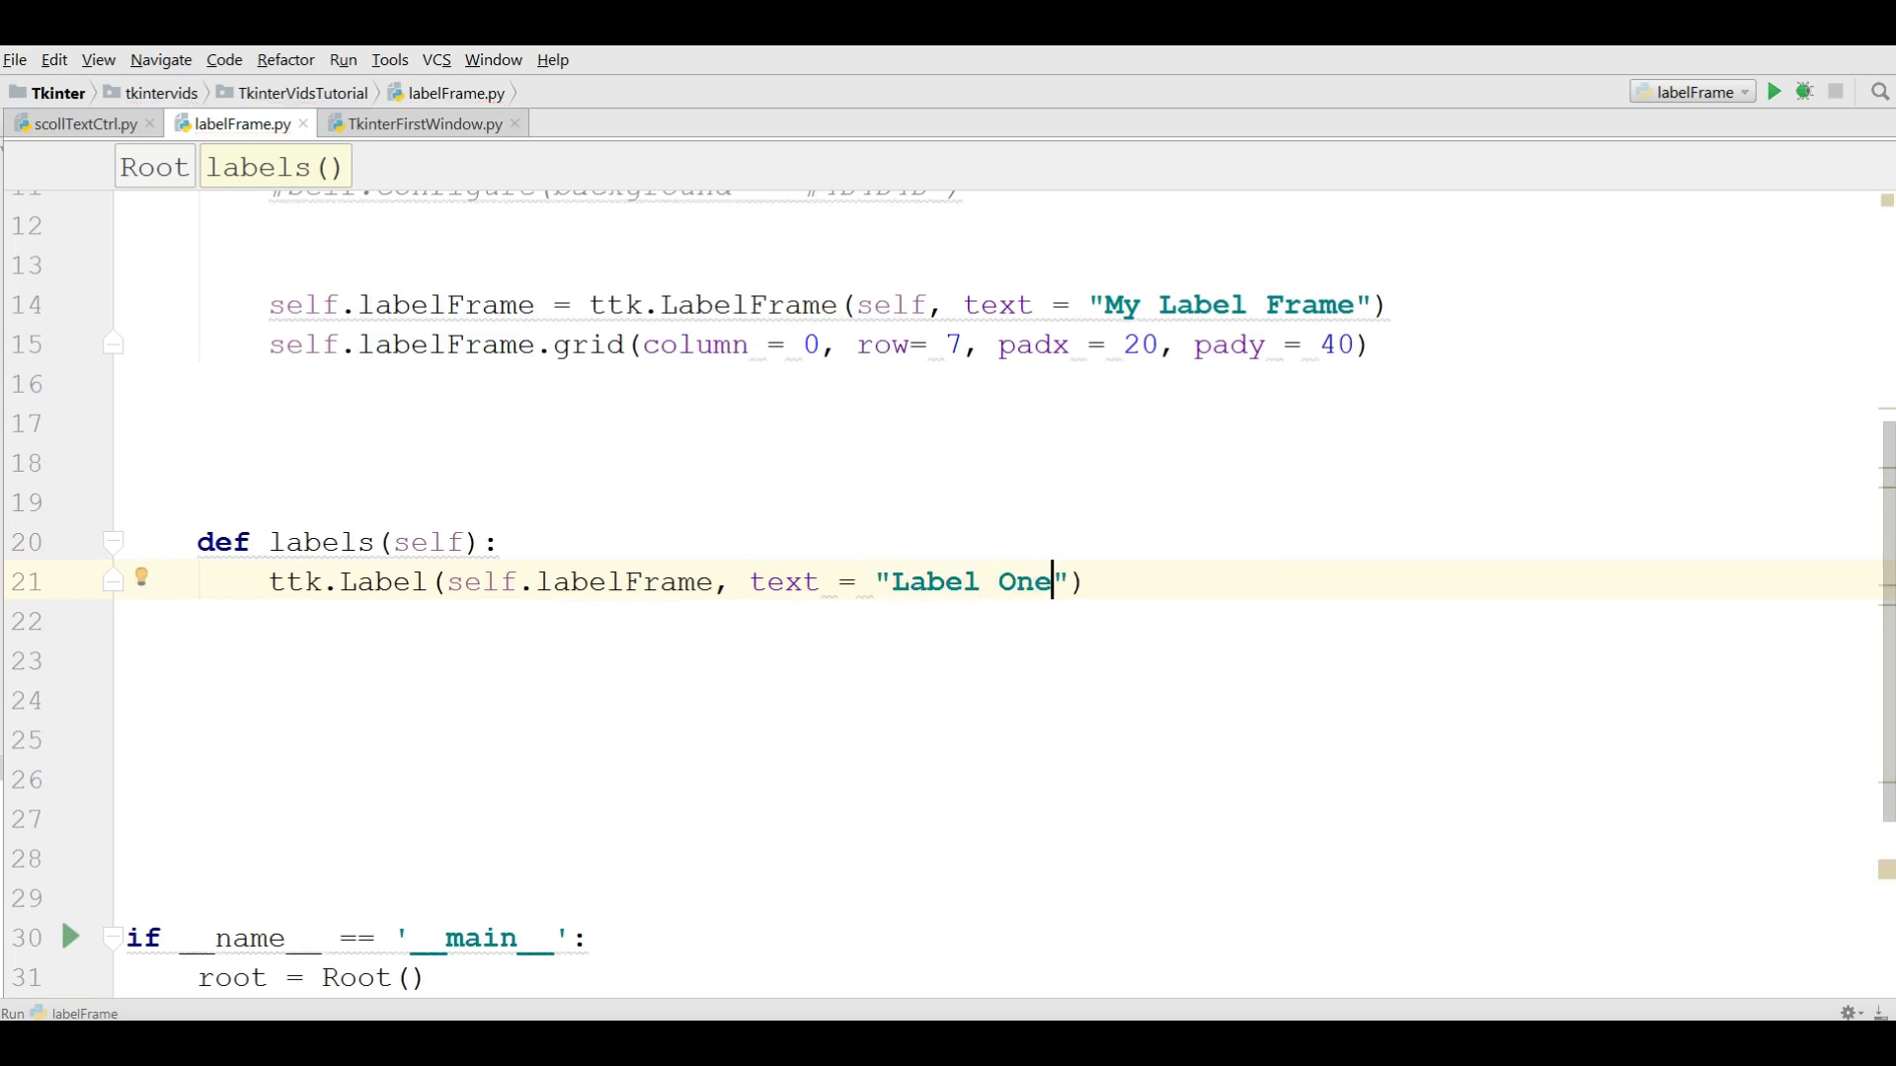
key(Right)
key(Right)
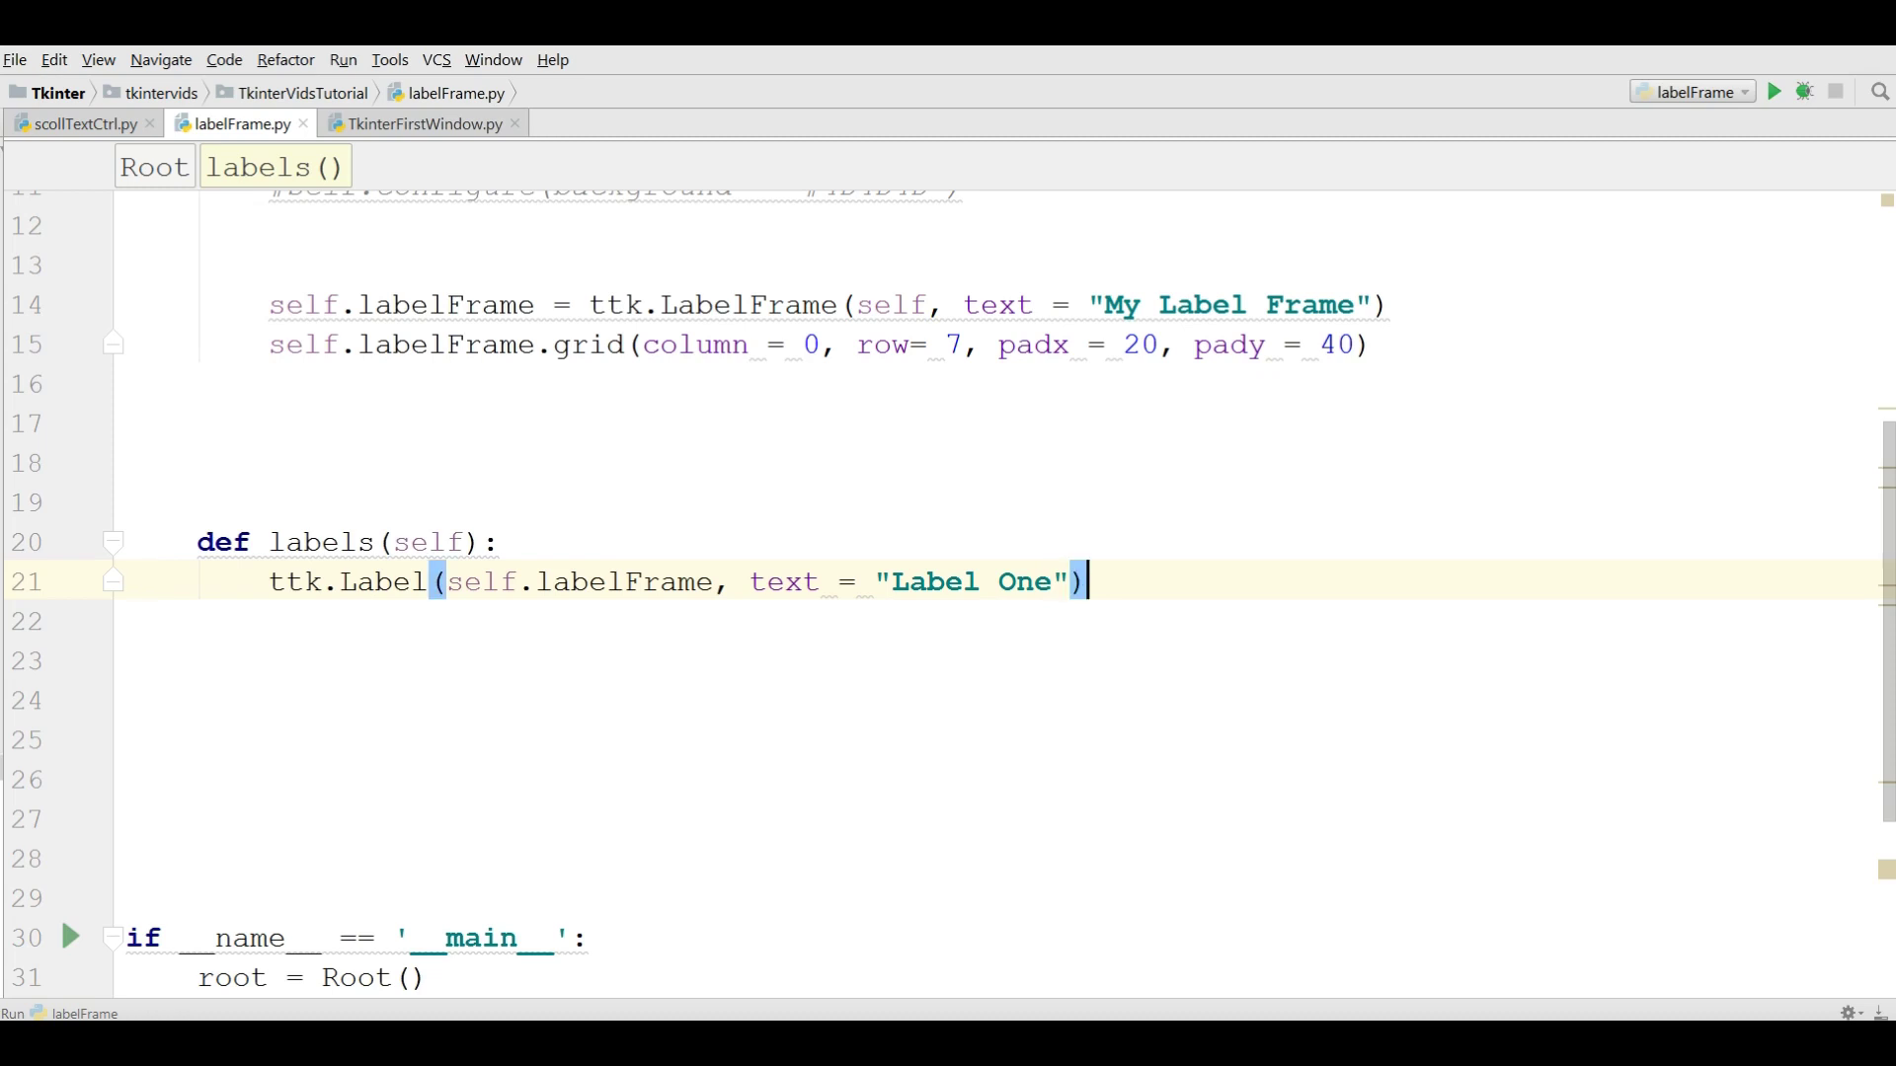
text(.grid)
key(Escape)
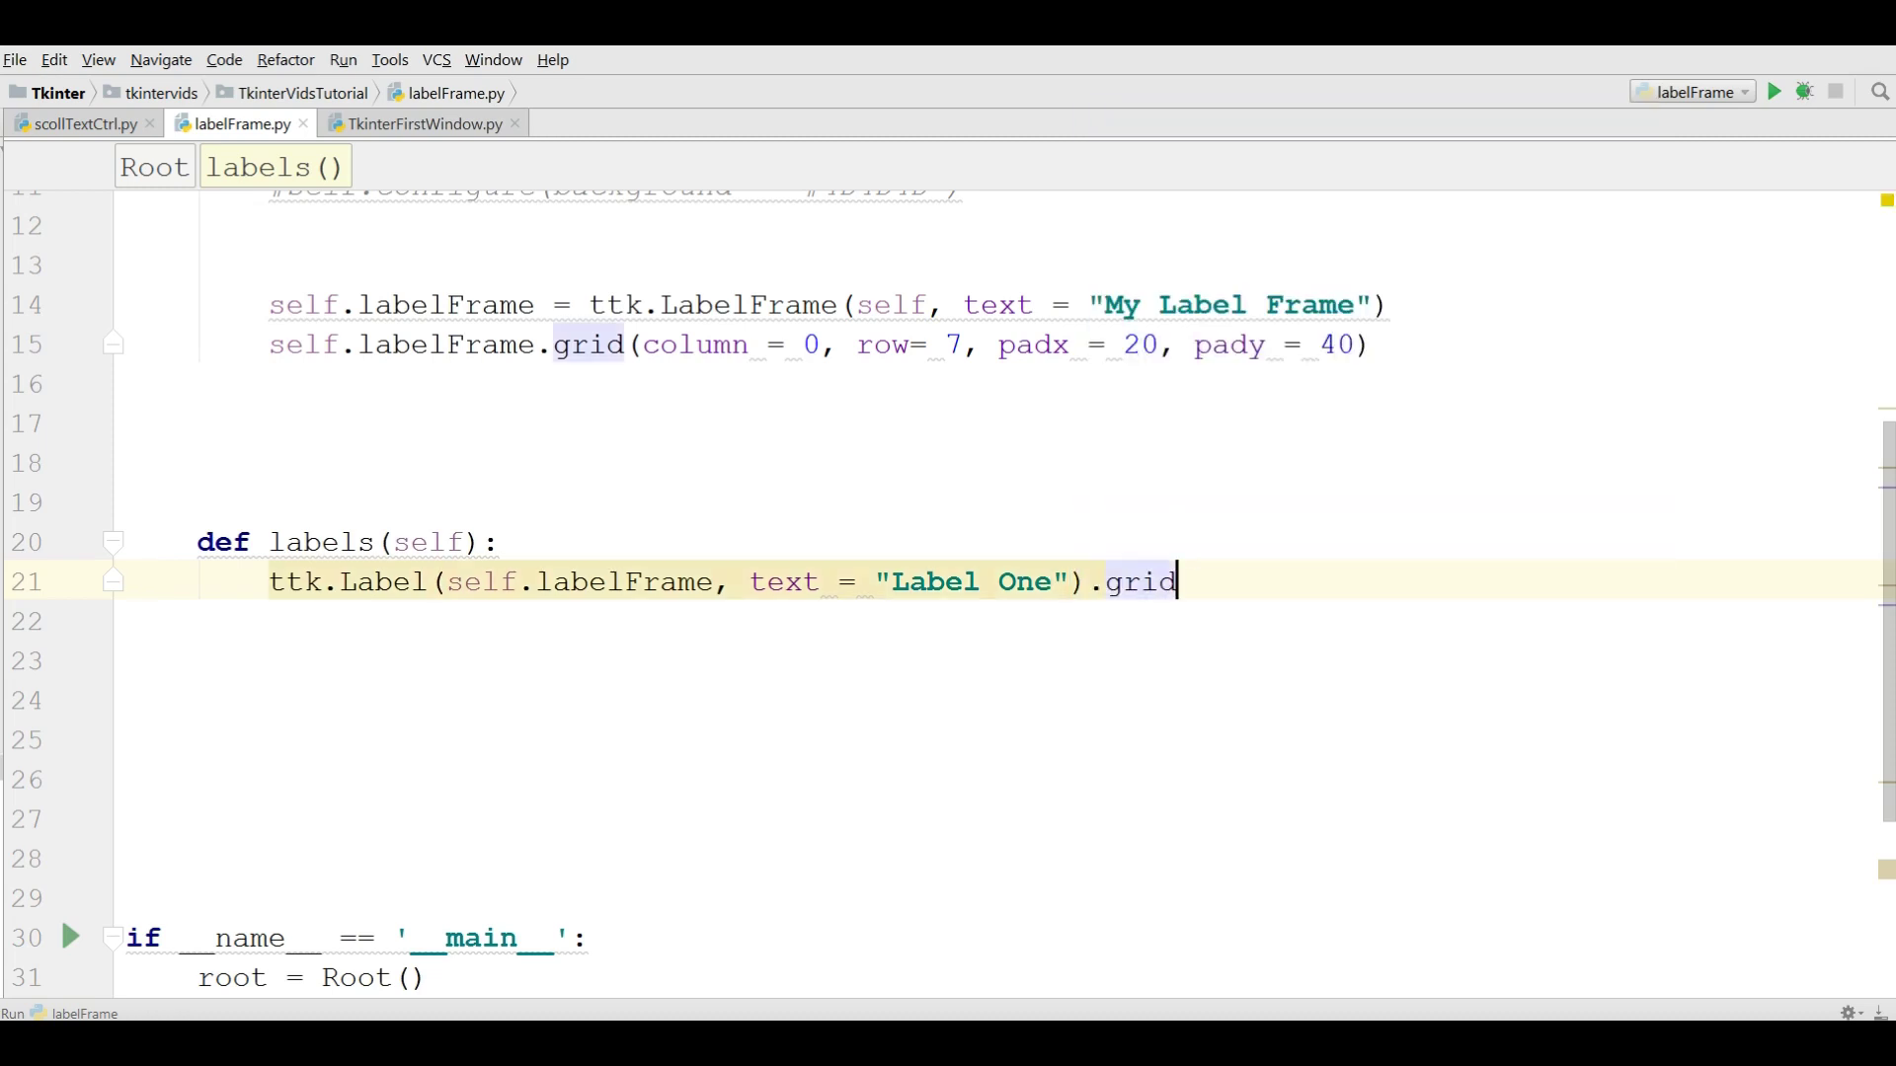
text(()
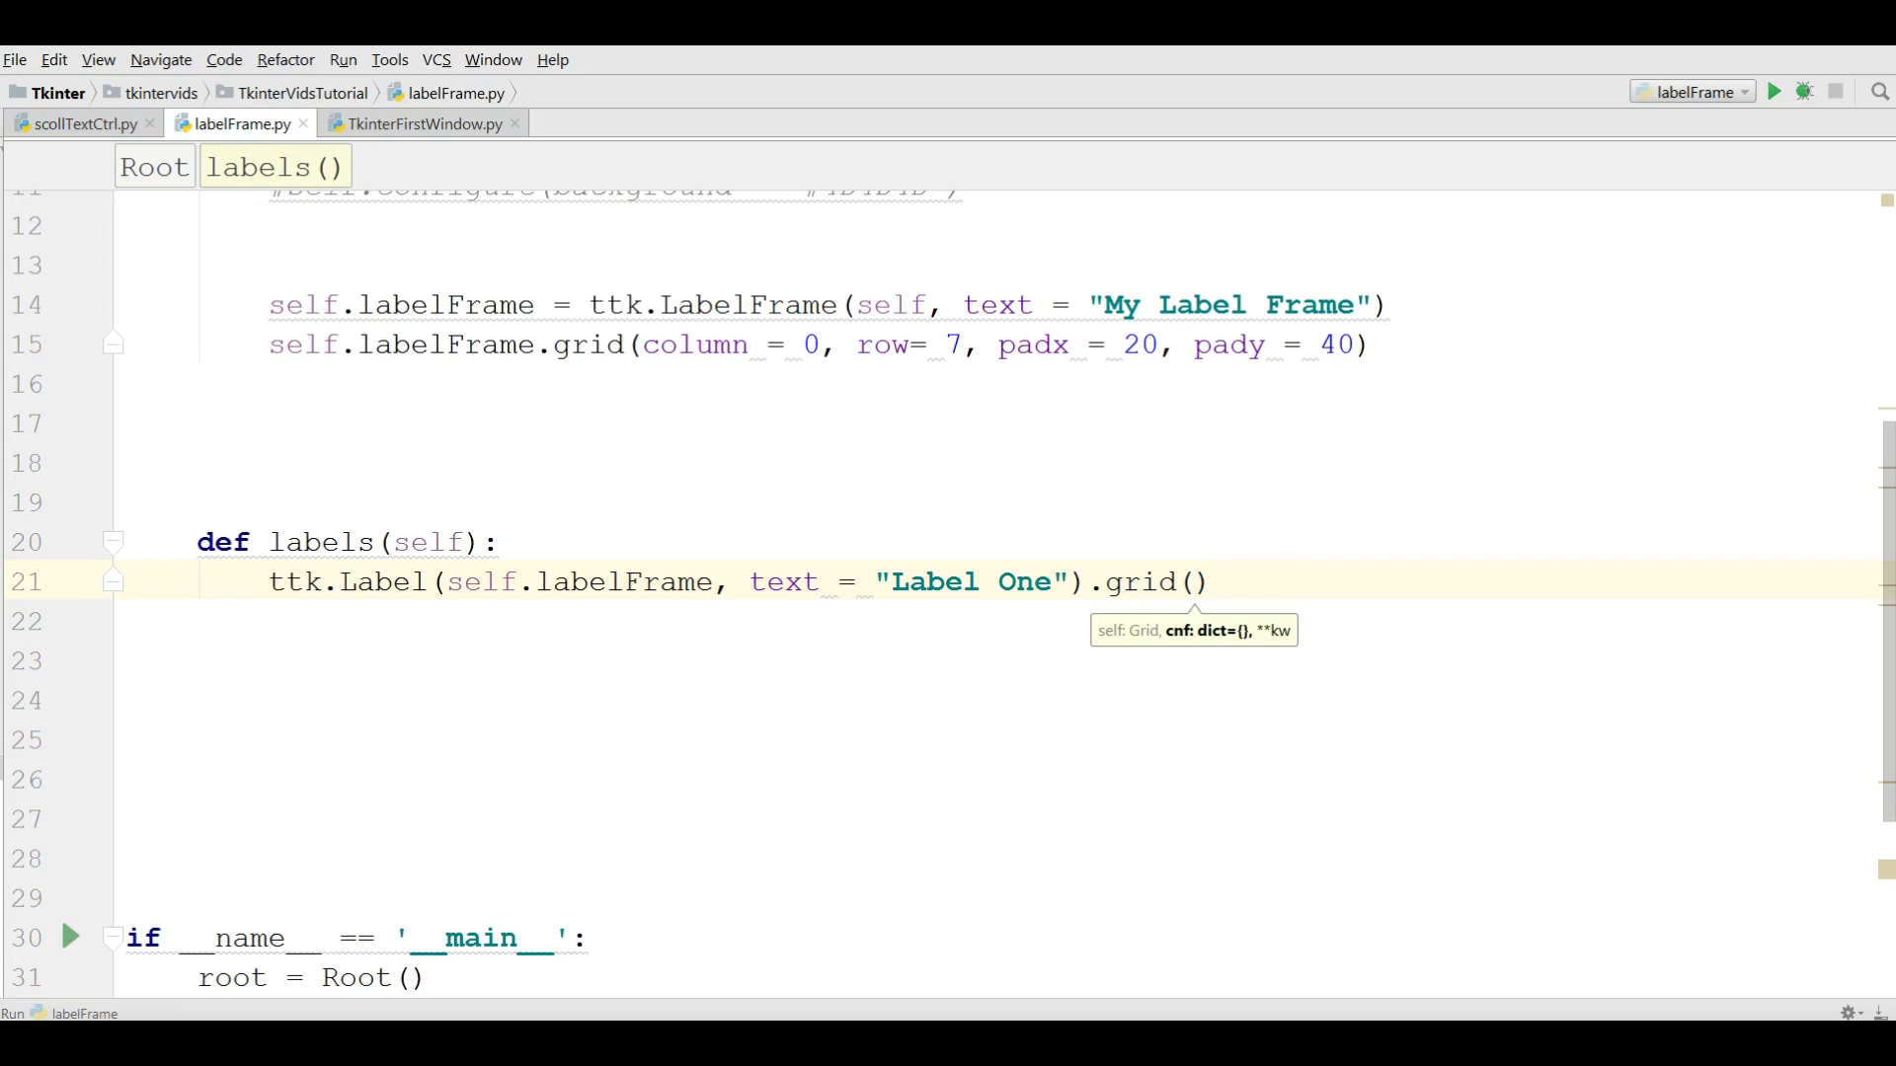
text(column =)
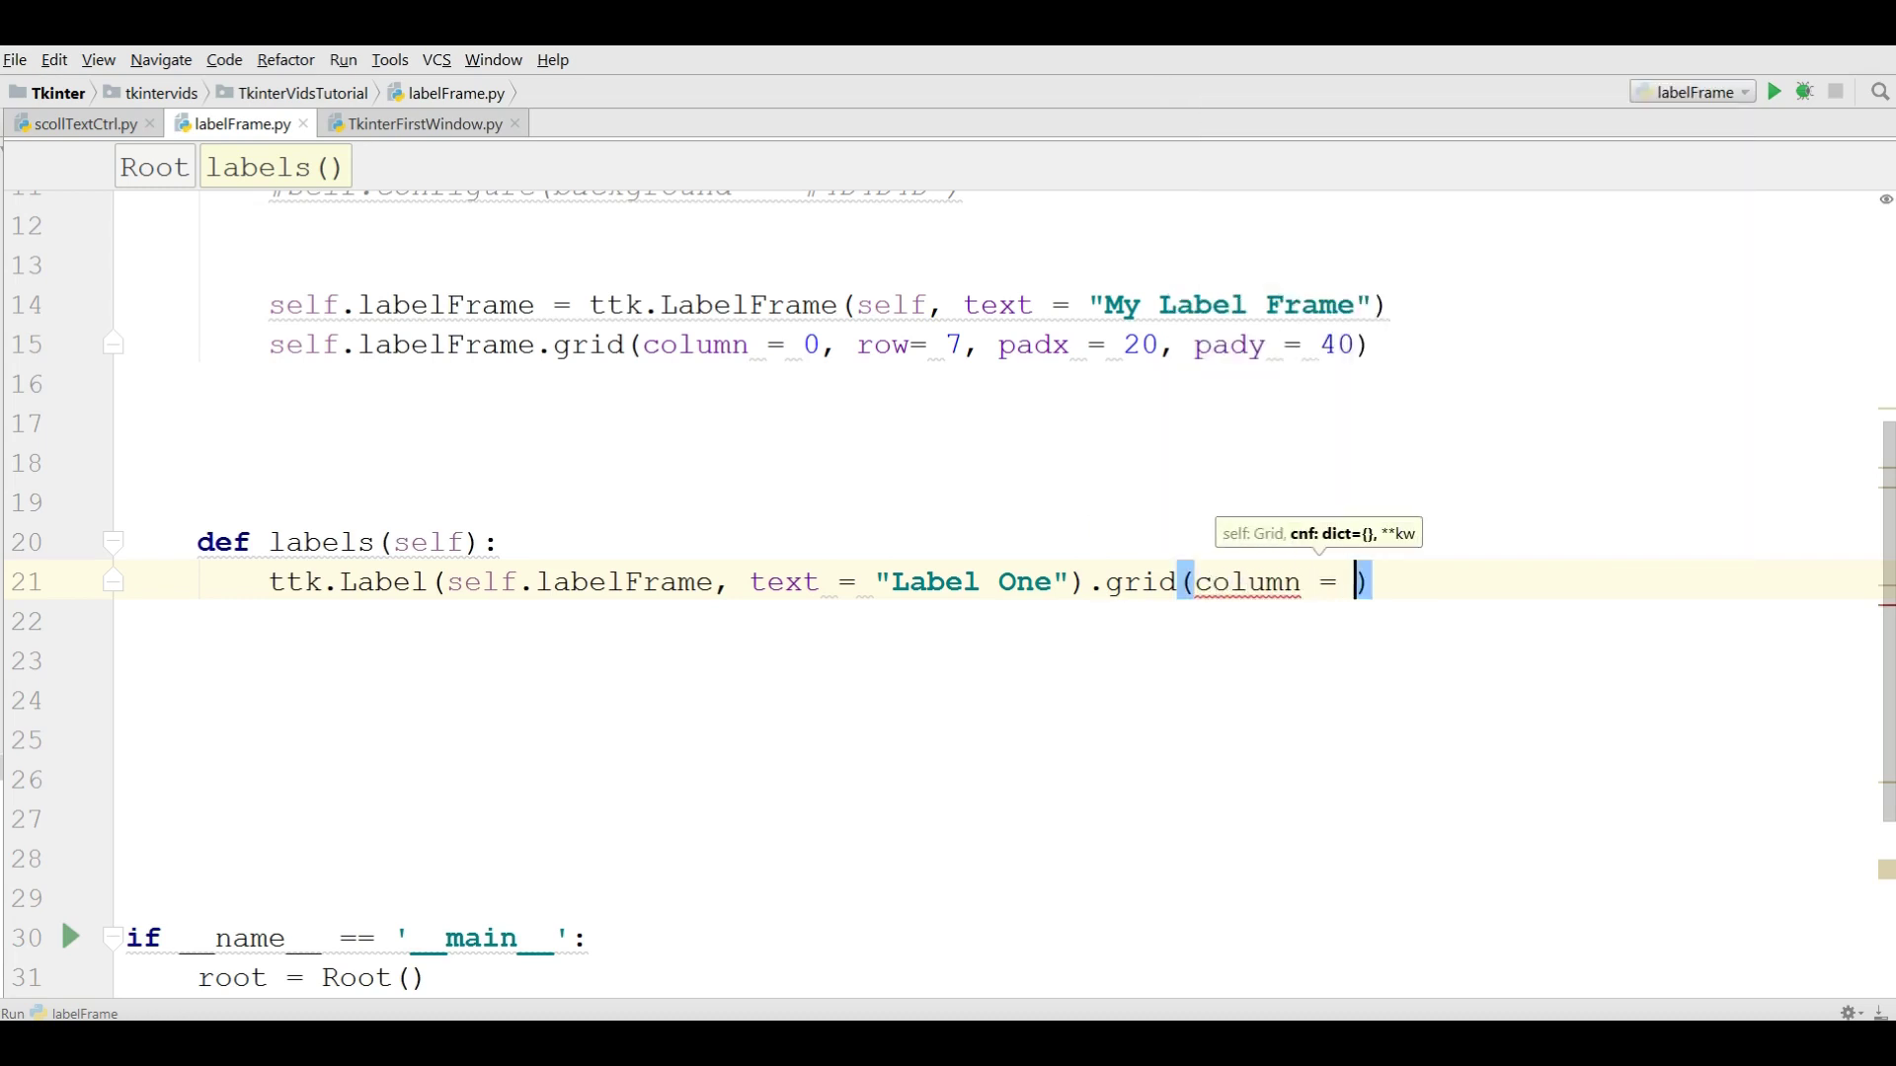
text(0, row = 0)
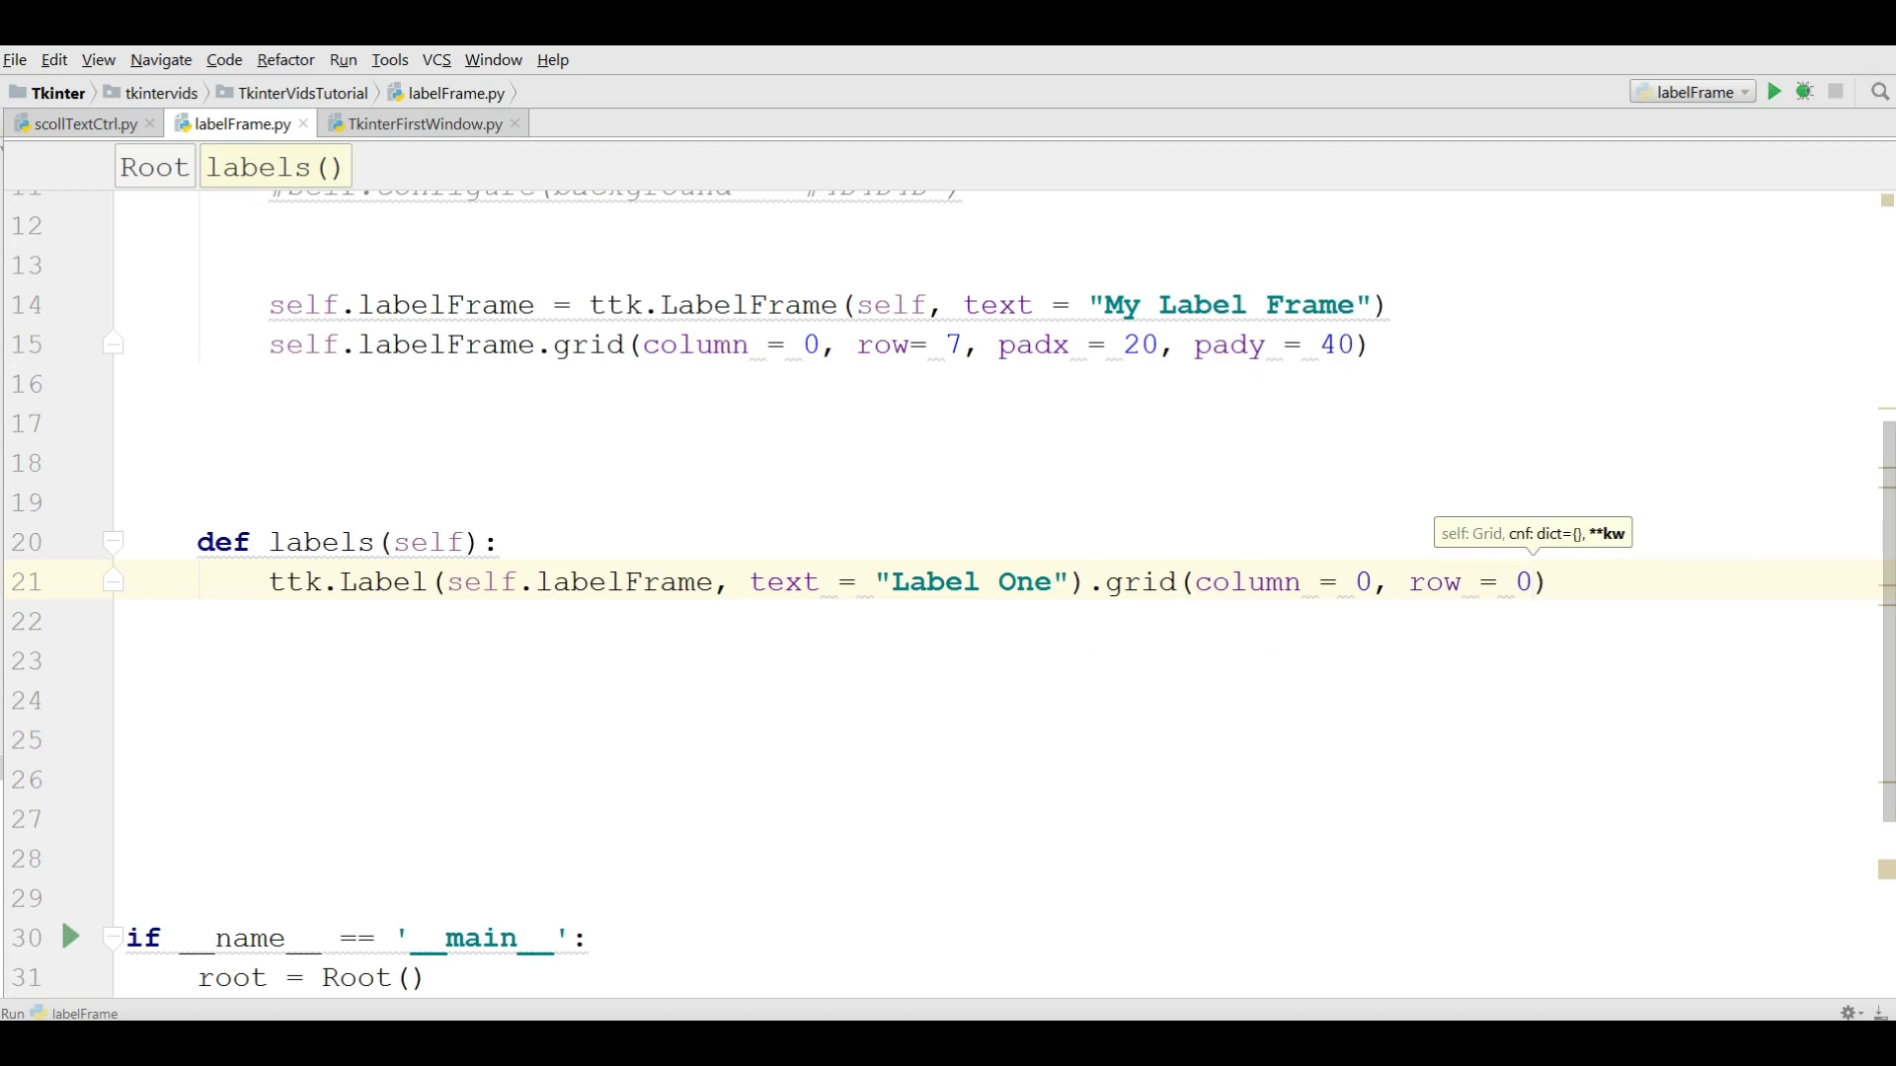
text(st)
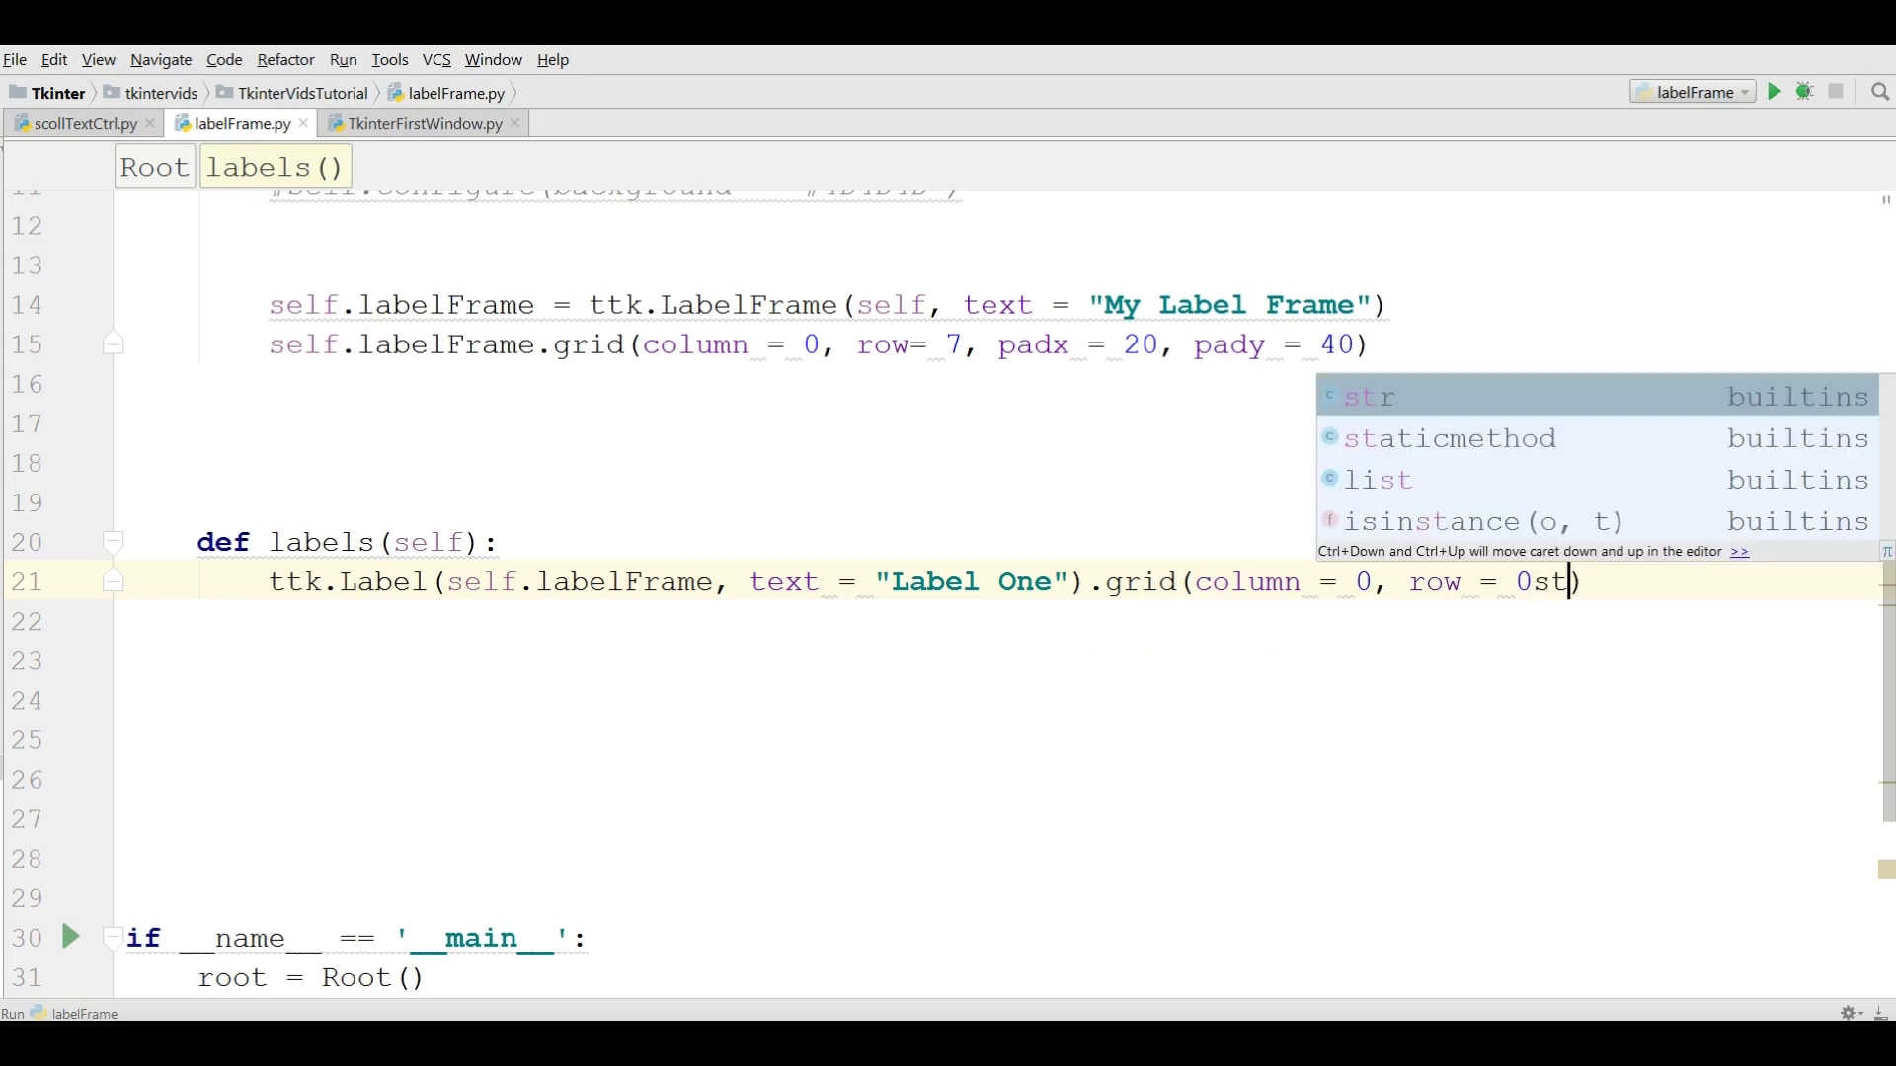
text(ick)
key(BackSpace)
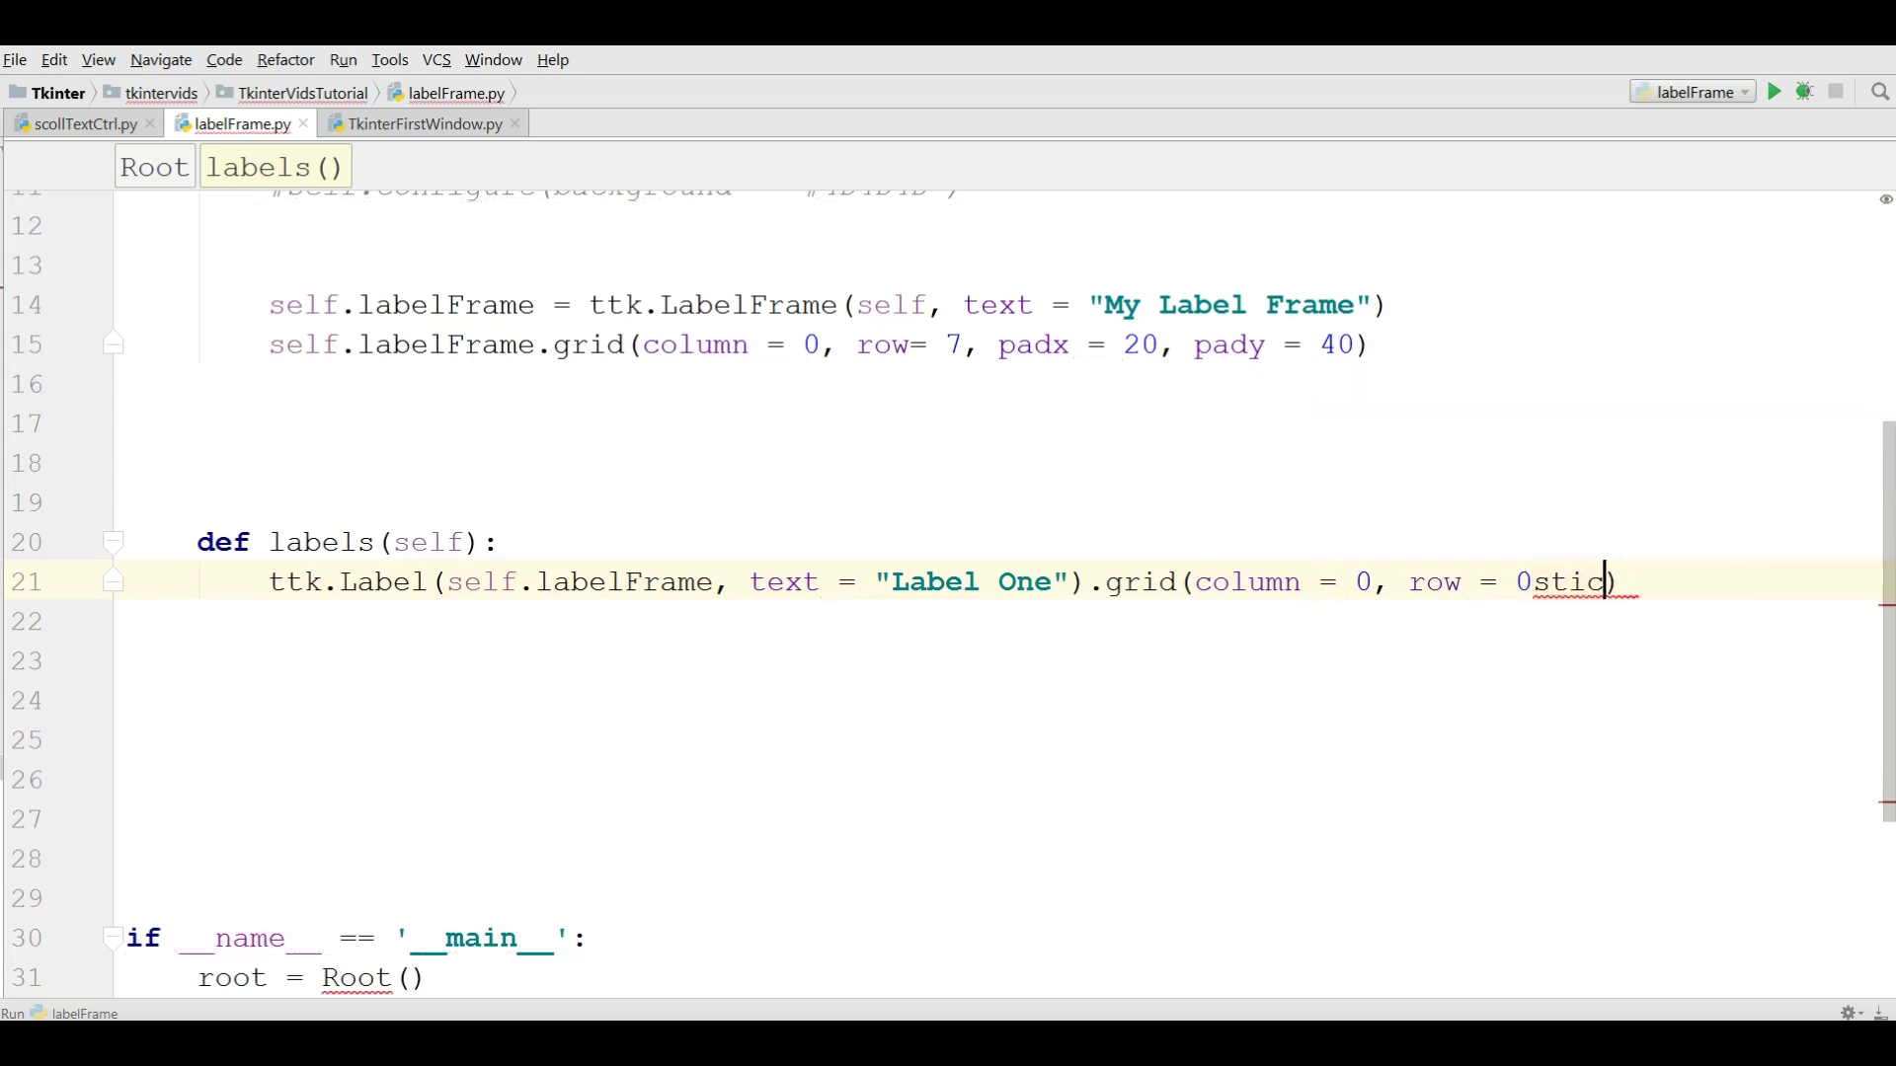
key(BackSpace)
key(BackSpace)
key(BackSpace)
key(BackSpace)
text(, )
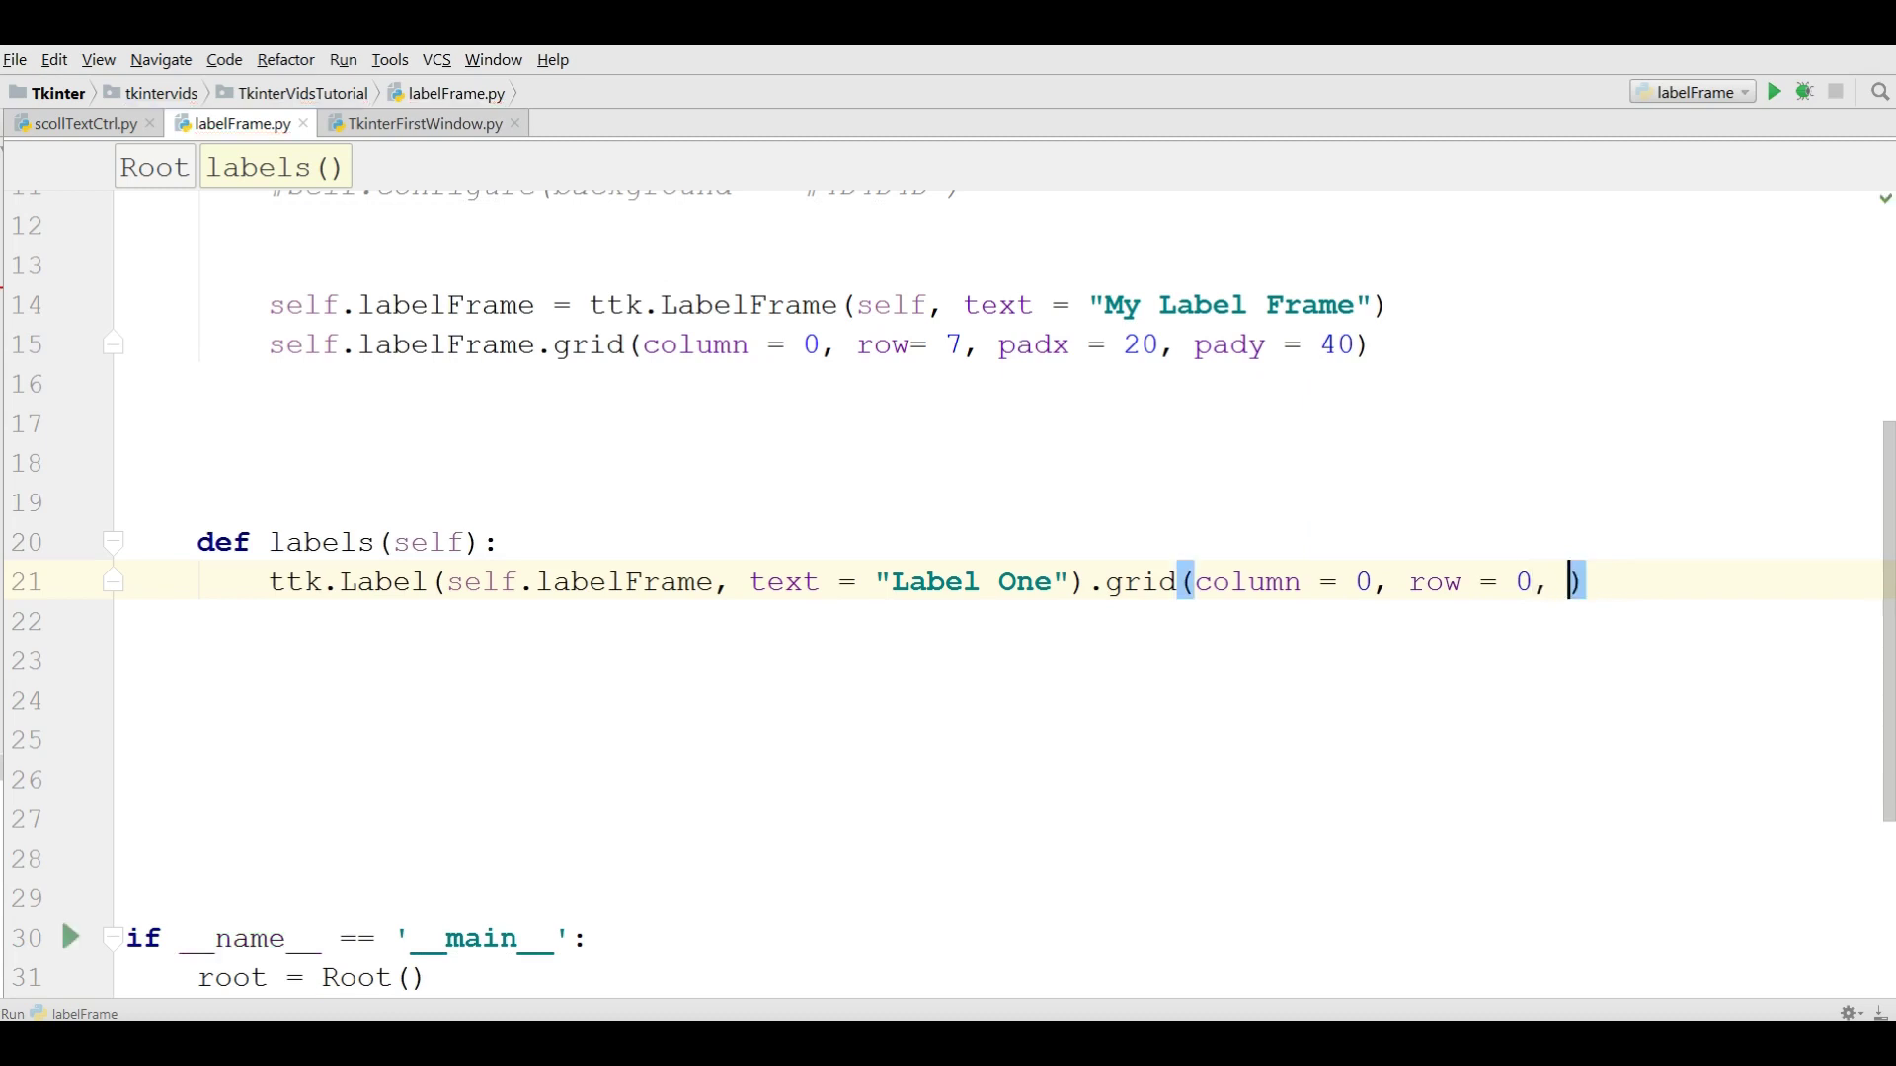
text(sticky)
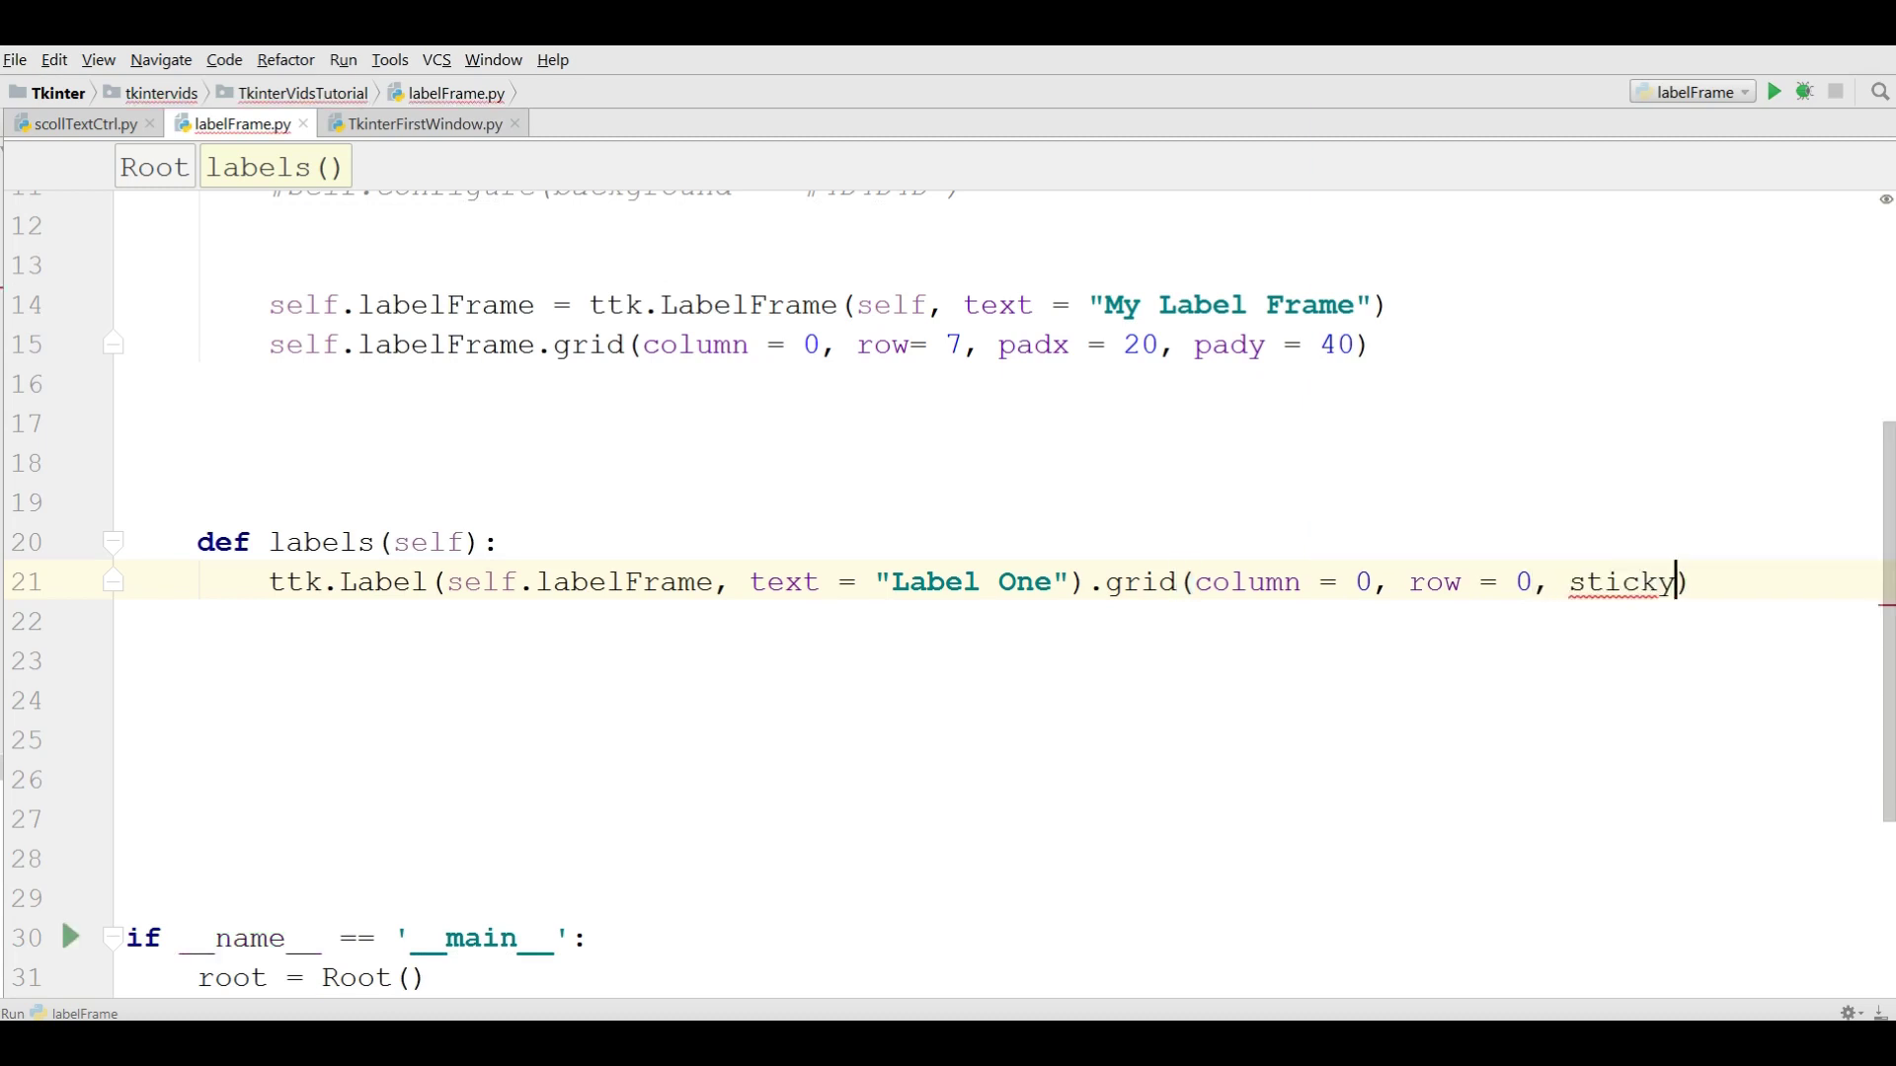
text(  =)
text(W)
key(Escape)
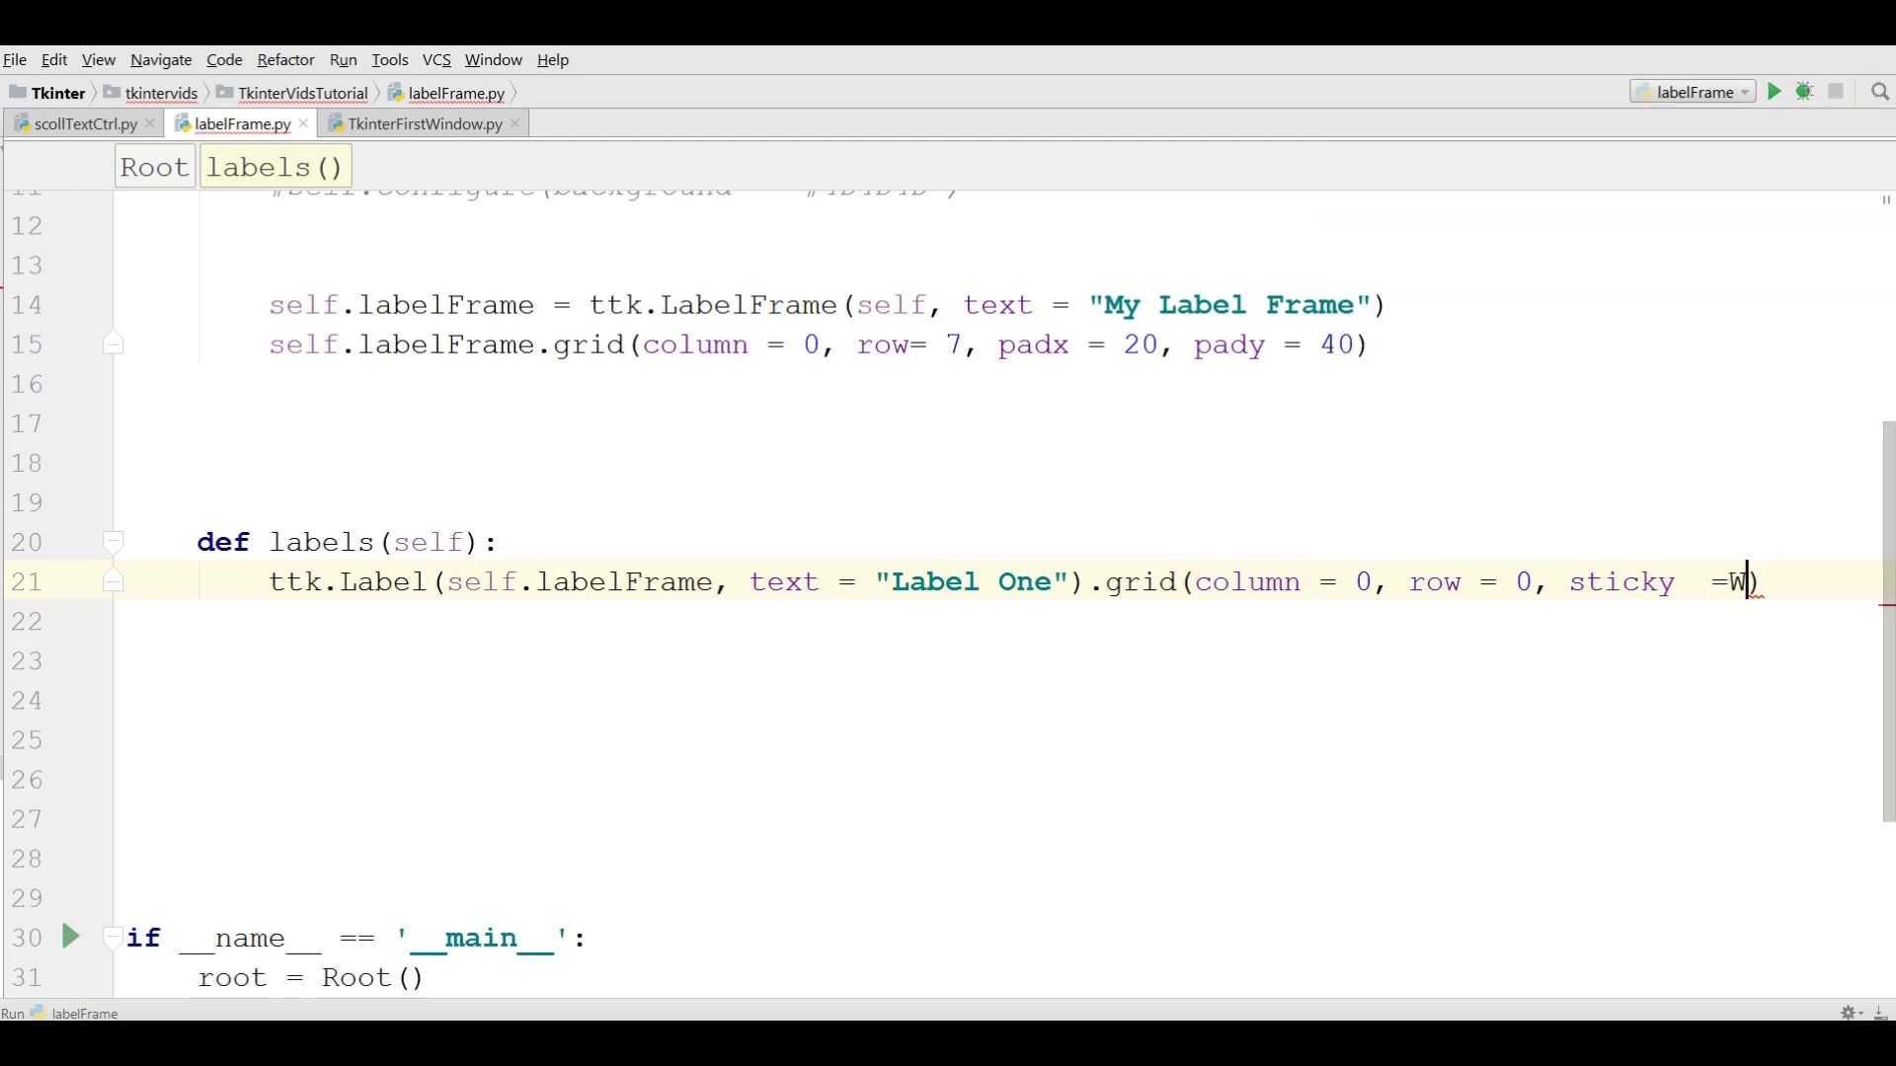
key(End)
key(Return)
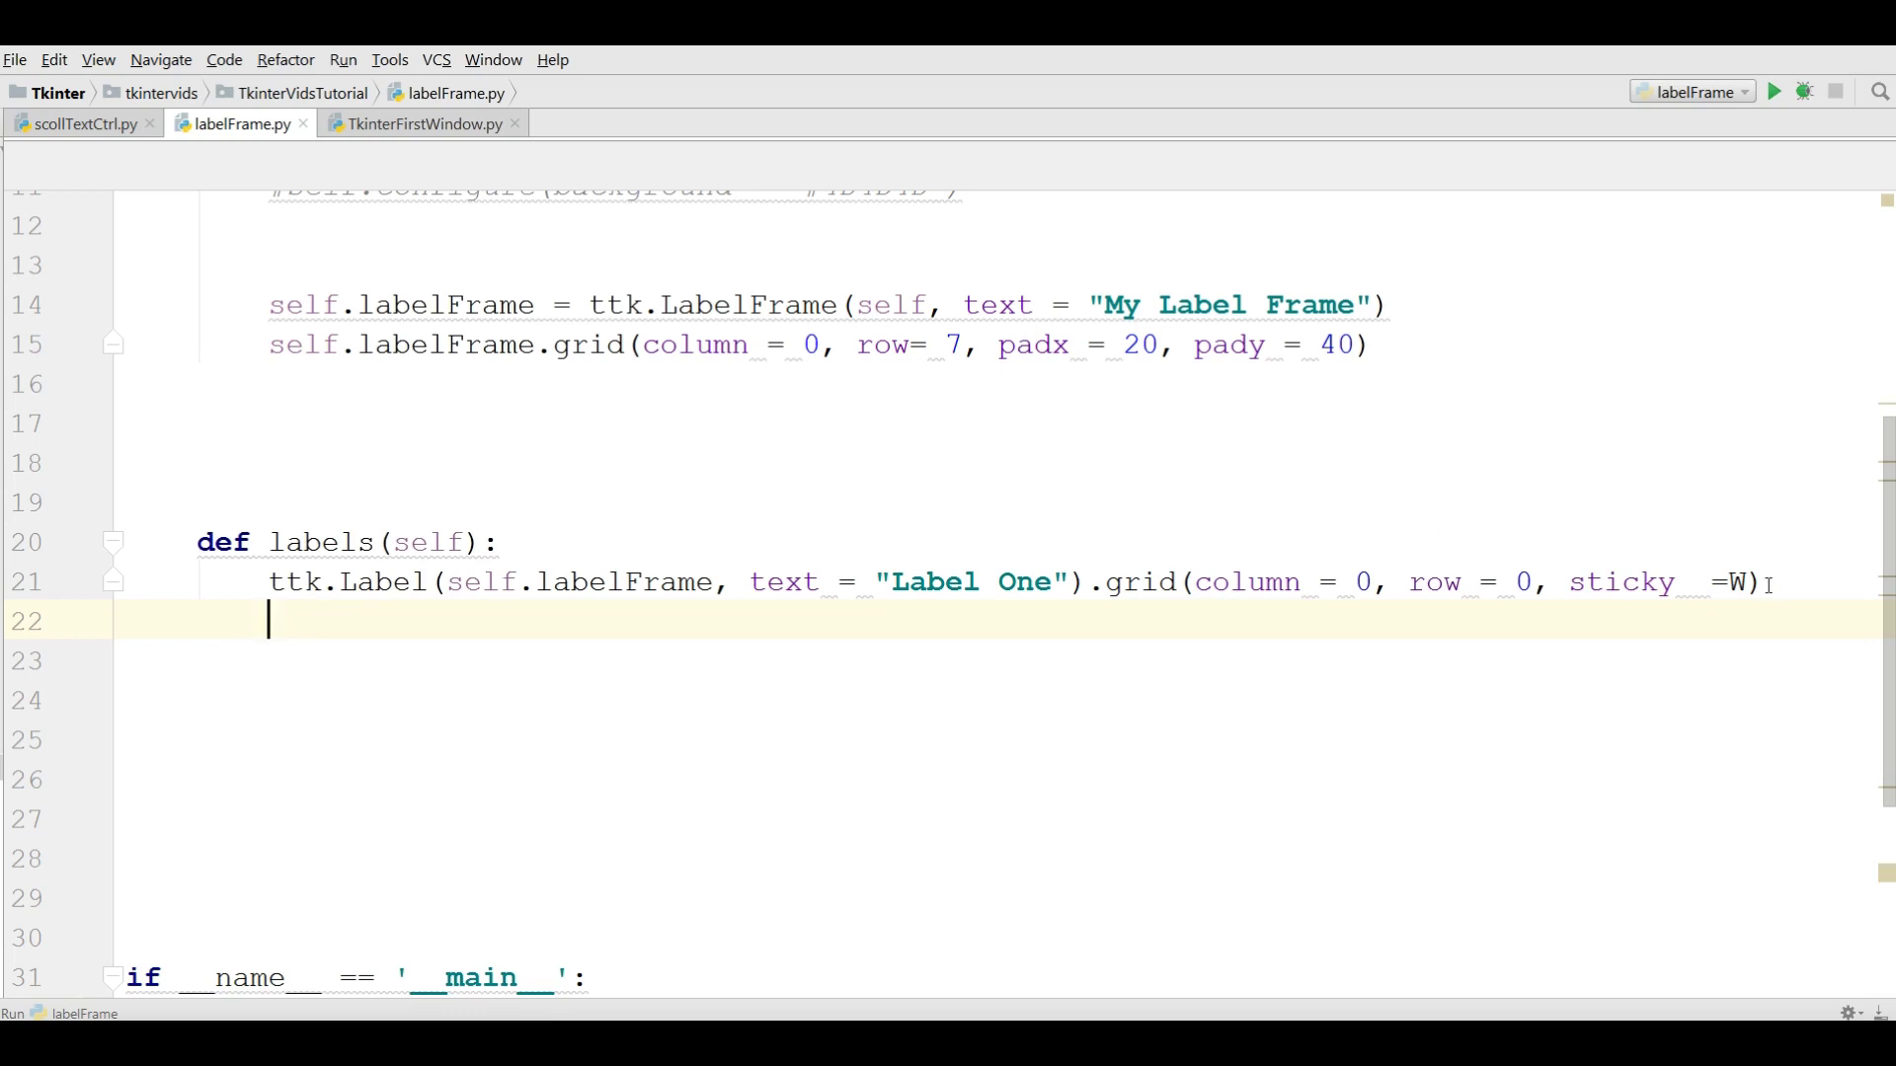
drag(1763, 582, 268, 582)
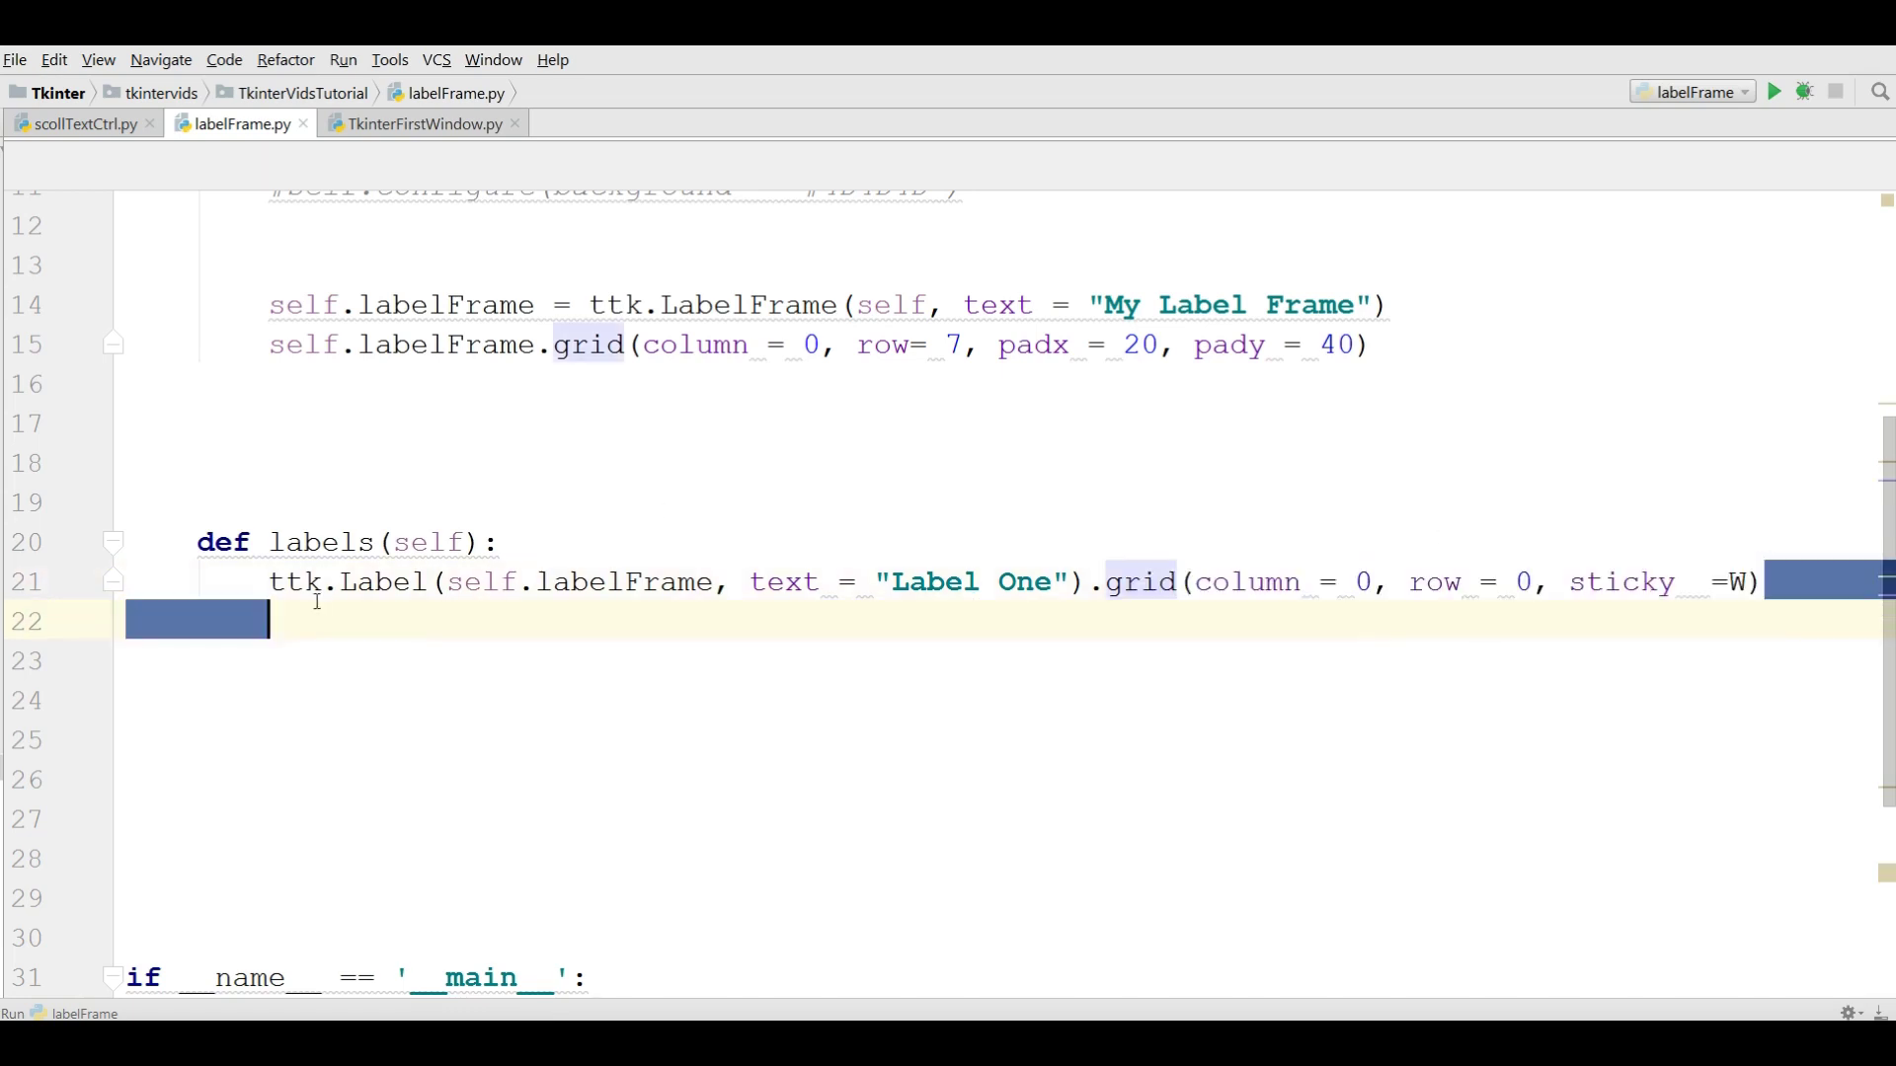
Step: Paste a copy of the Label One line as Label Two at row 1
click(1815, 576)
key(Return)
text(ttk.Label(self.labelFrame, text="Label One").grid(column=0, row=0, sticky=W))
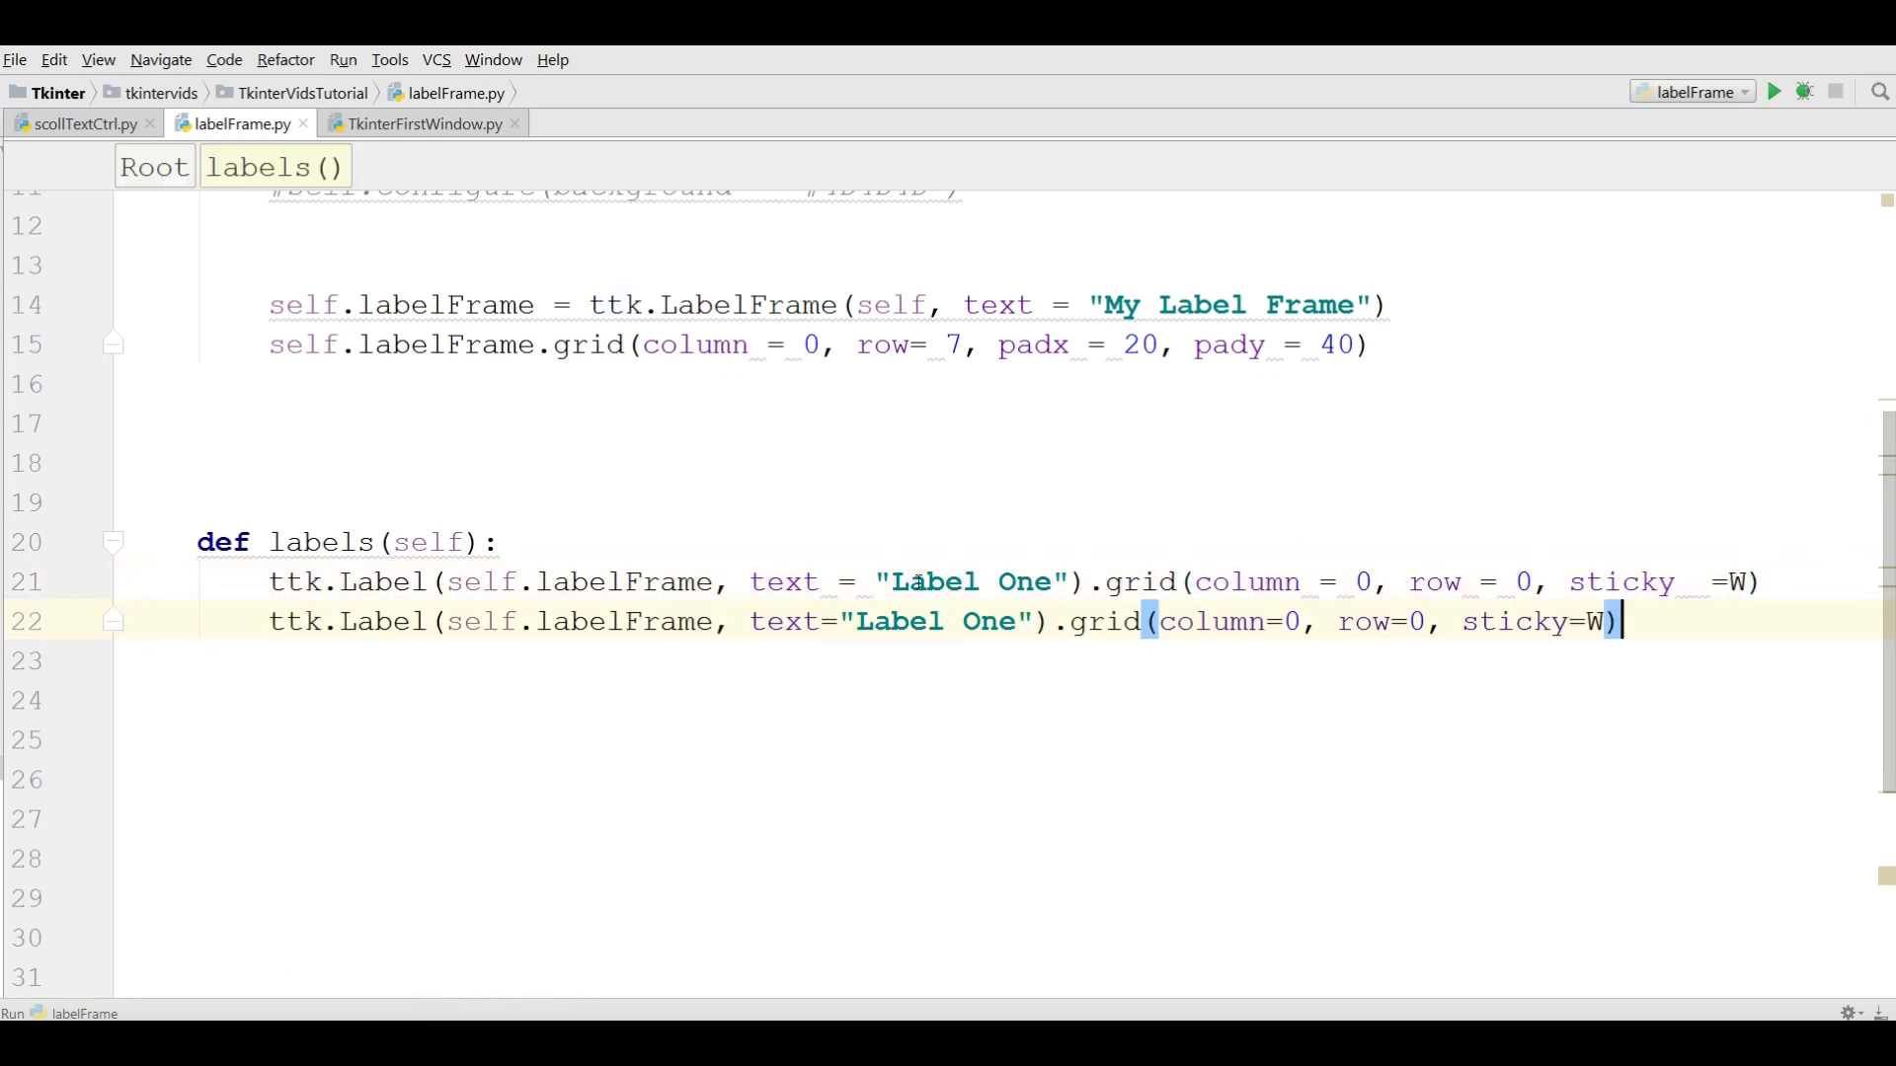
double_click(979, 623)
text(Two)
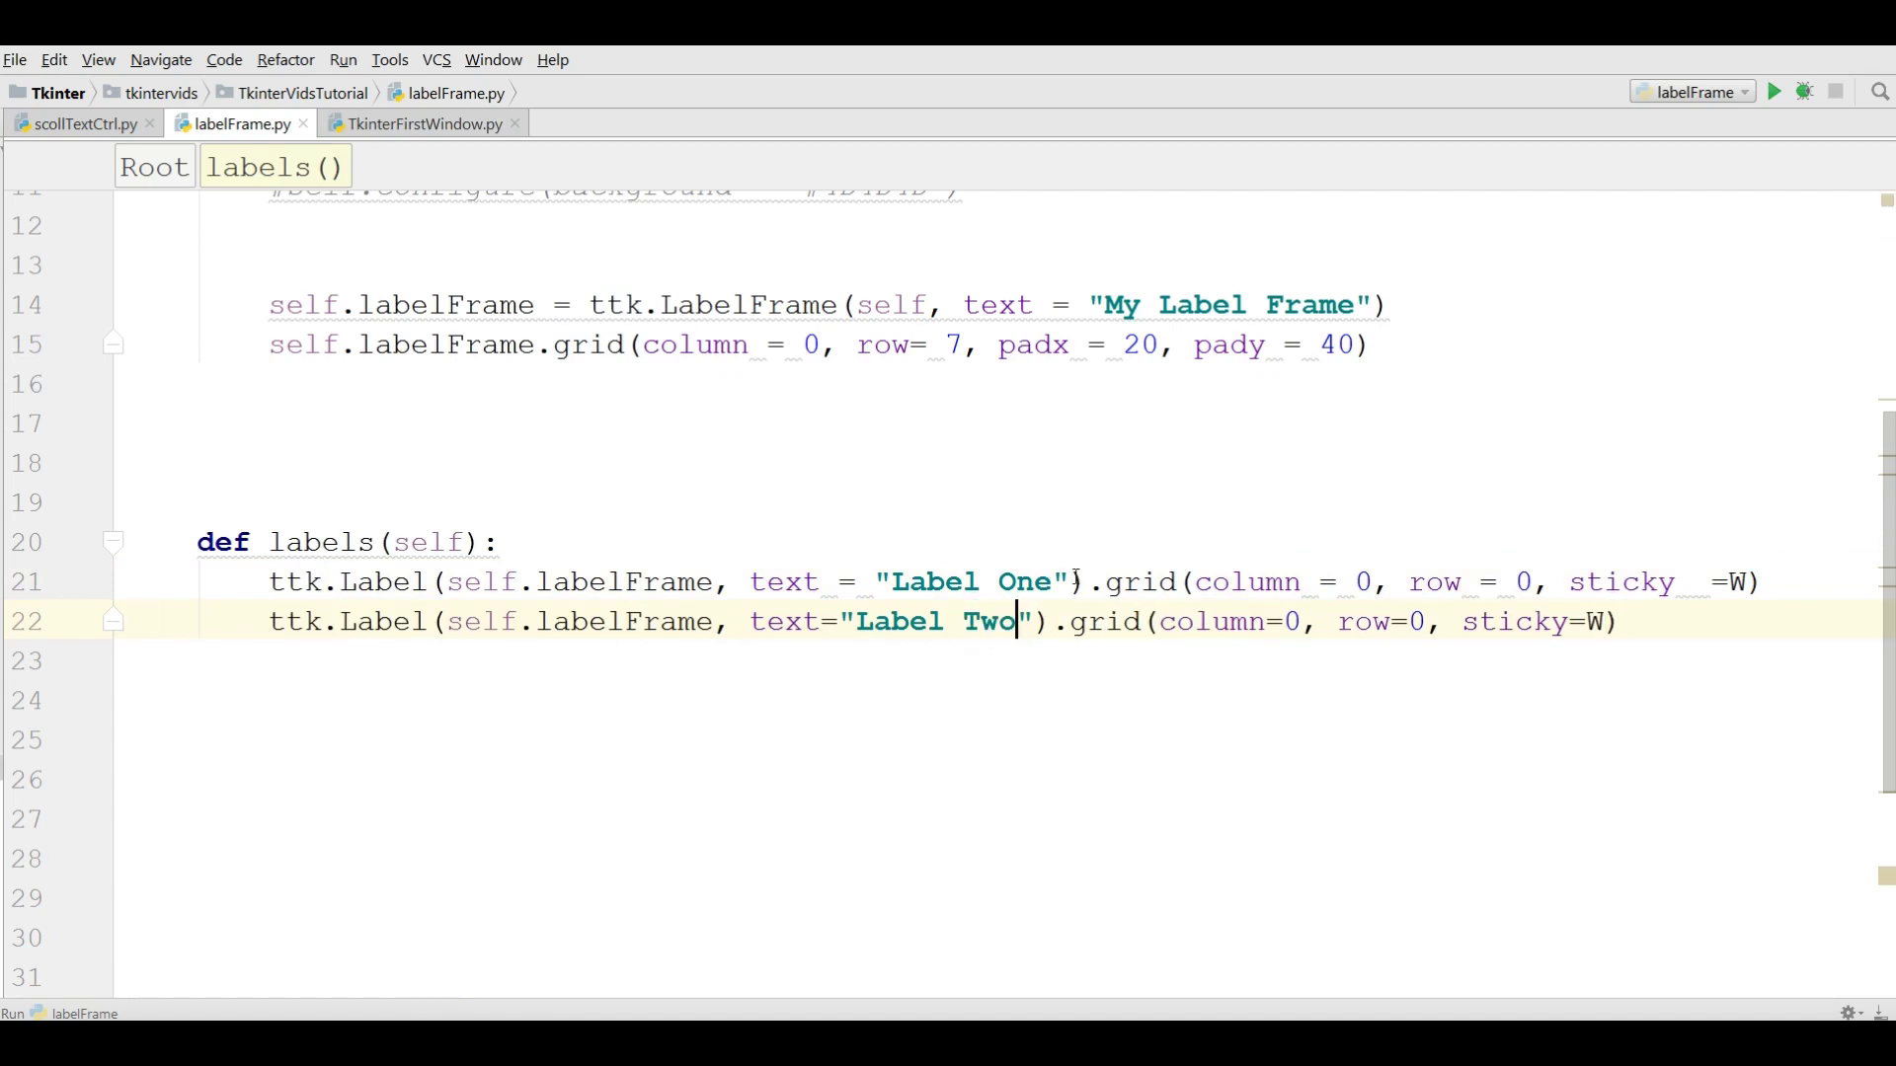
double_click(1423, 623)
key(BackSpace)
text(1)
Step: Paste another copy below as Label Three at row 2
click(1704, 616)
key(Return)
text(ttk.Label(self.labelFrame, text="Label One").grid(column=0, row=0, sticky=W))
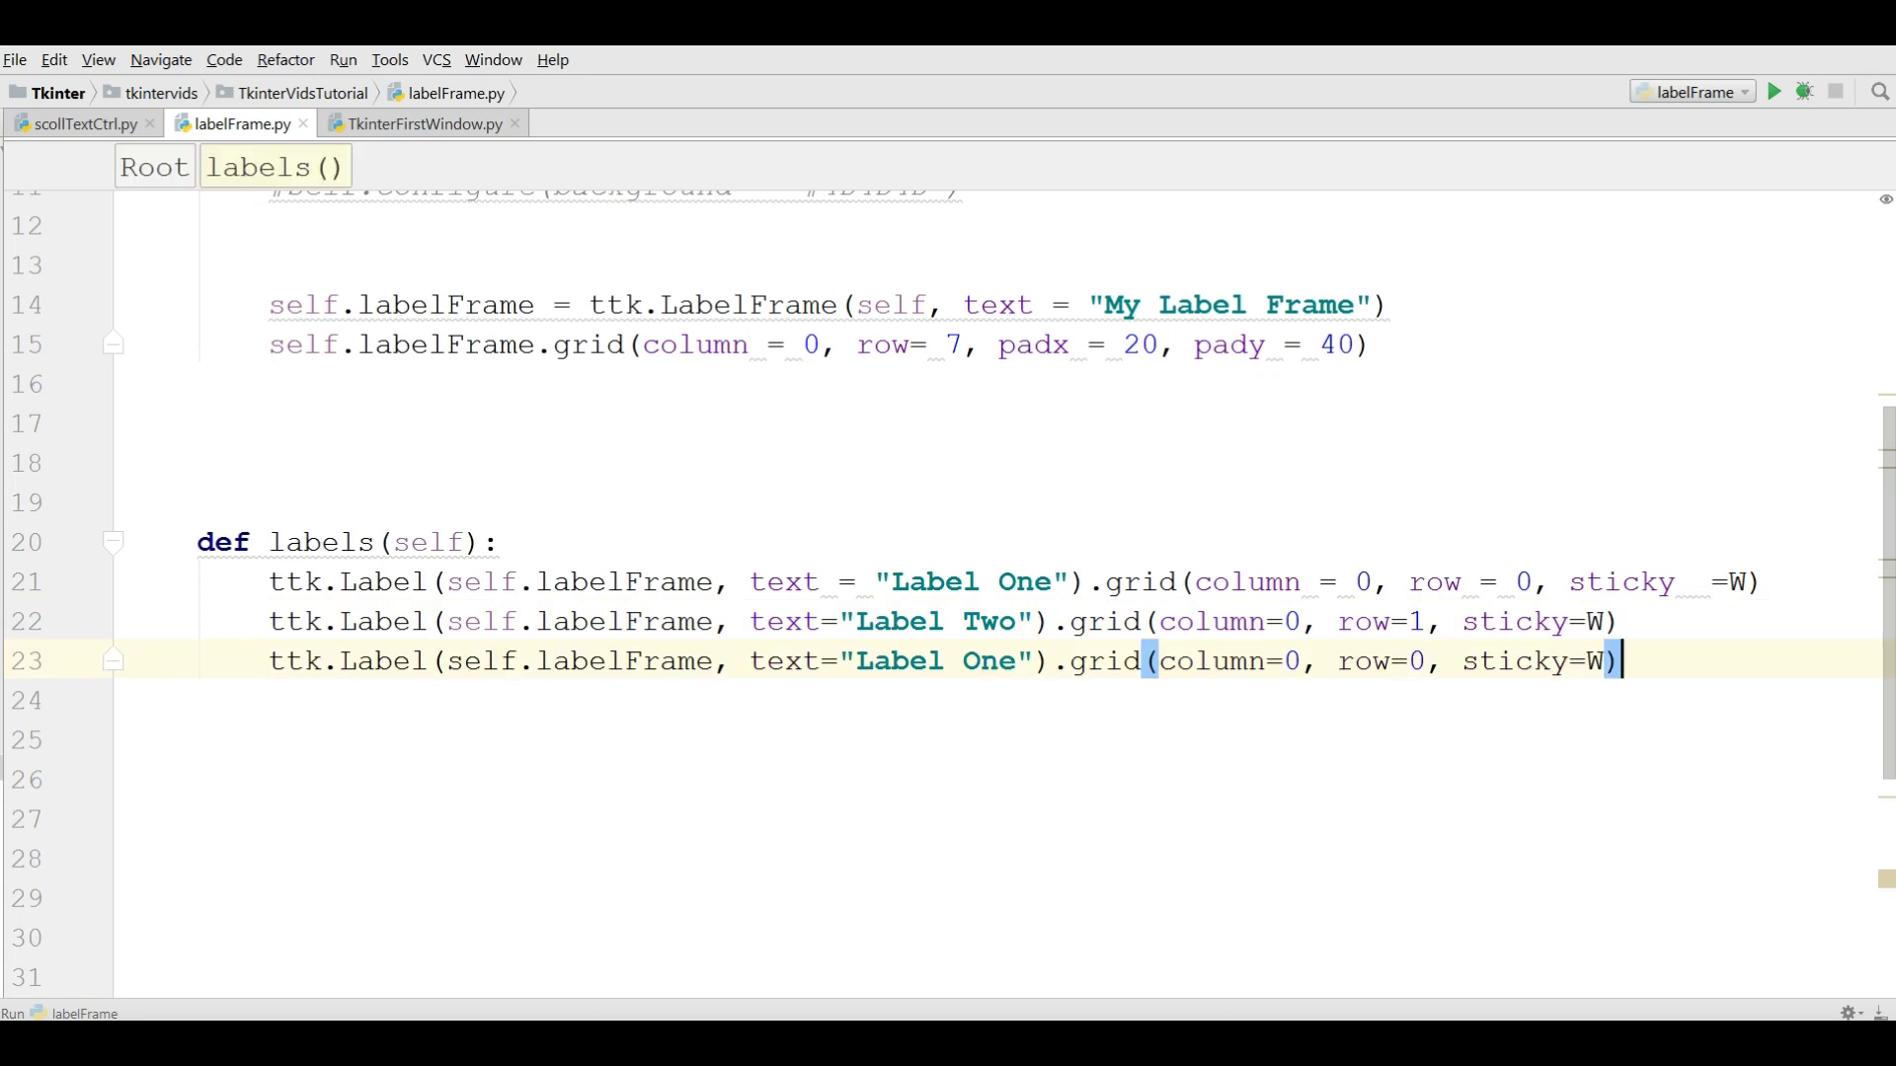
double_click(984, 660)
text(Thre)
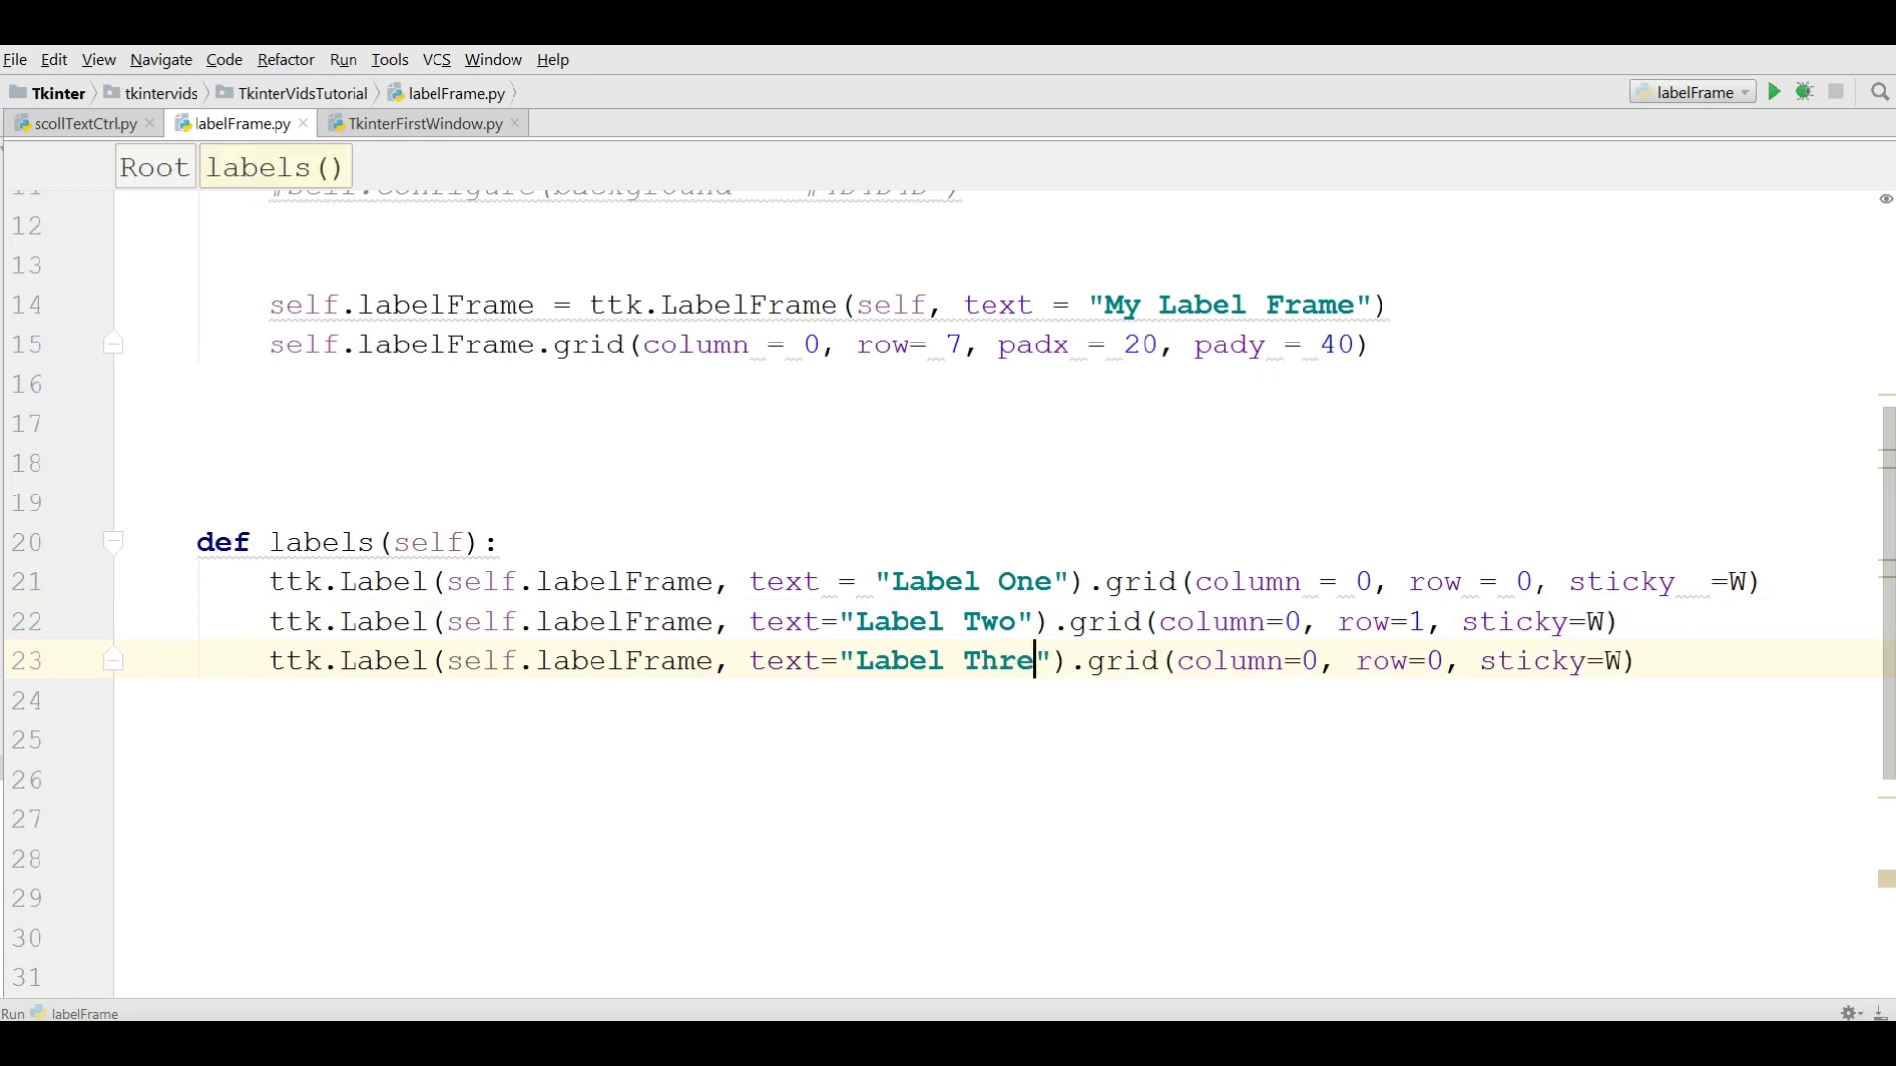
text(e)
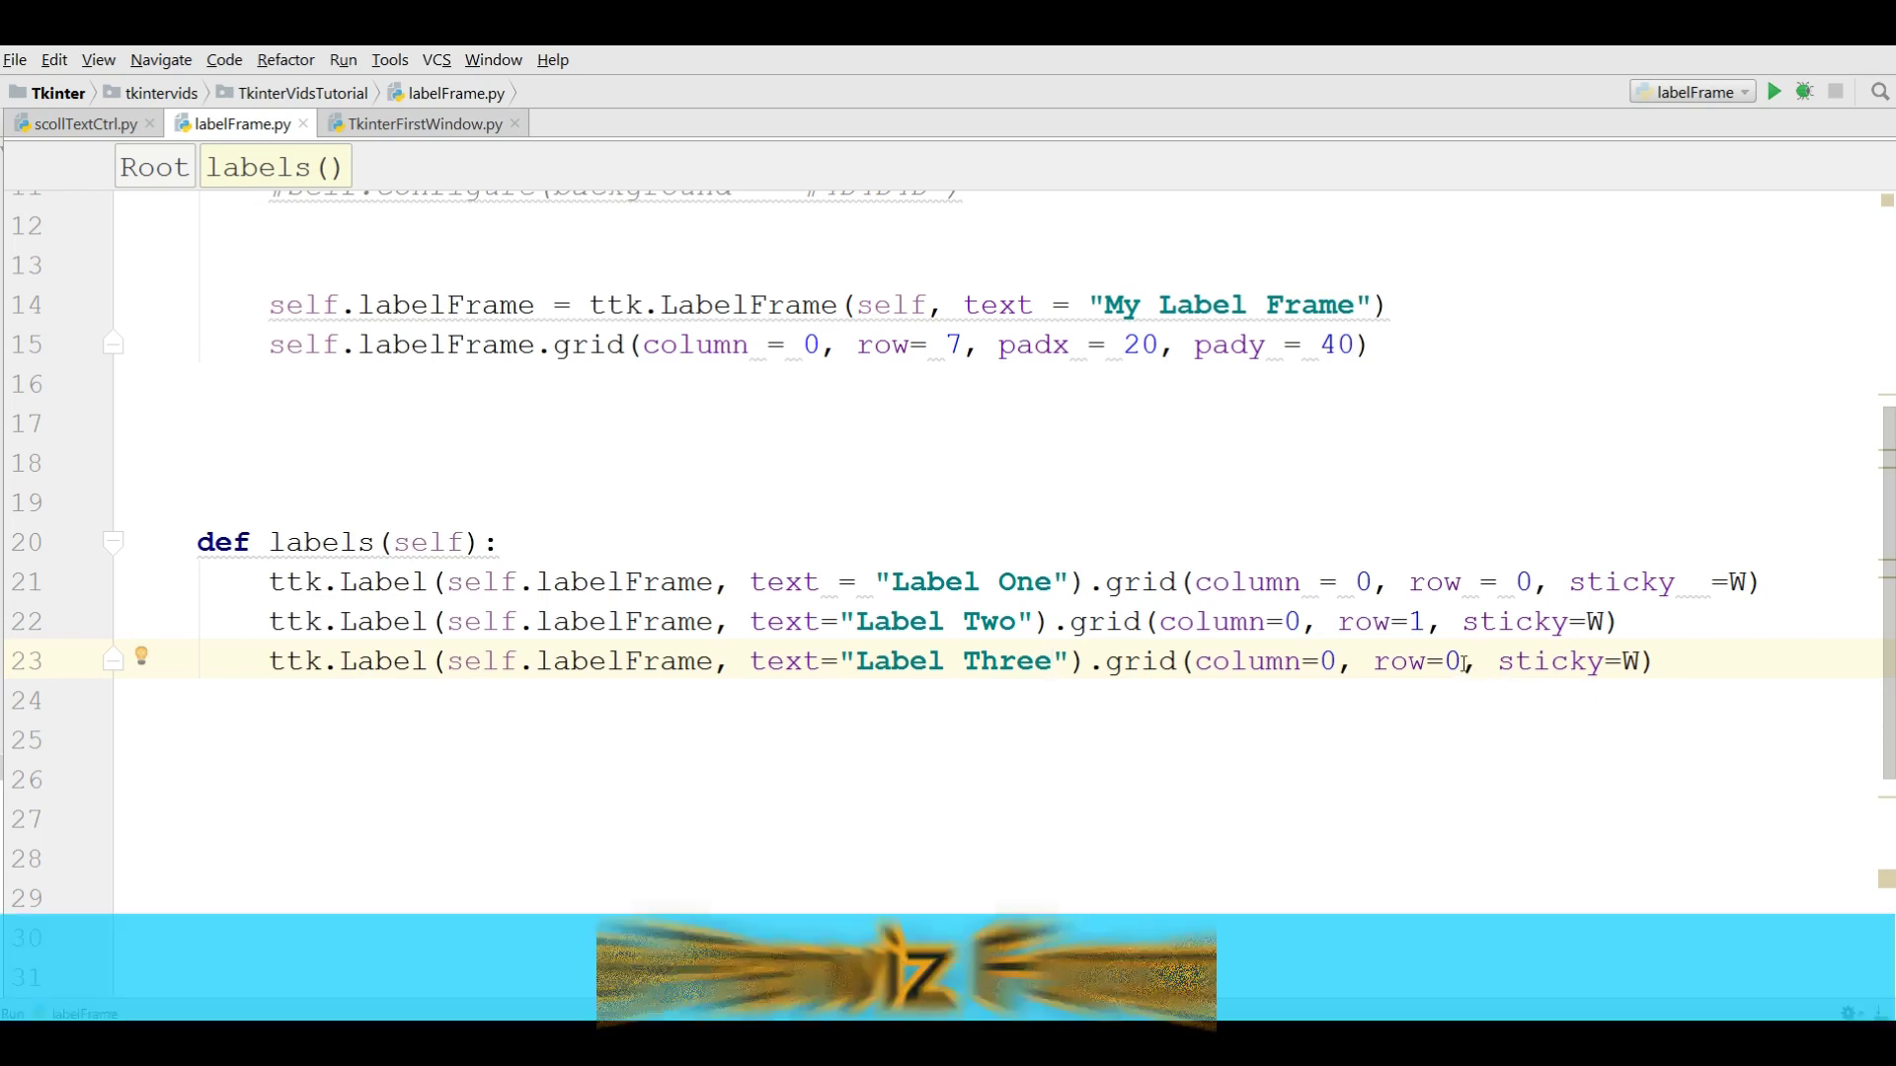
click(1461, 661)
key(BackSpace)
text(2)
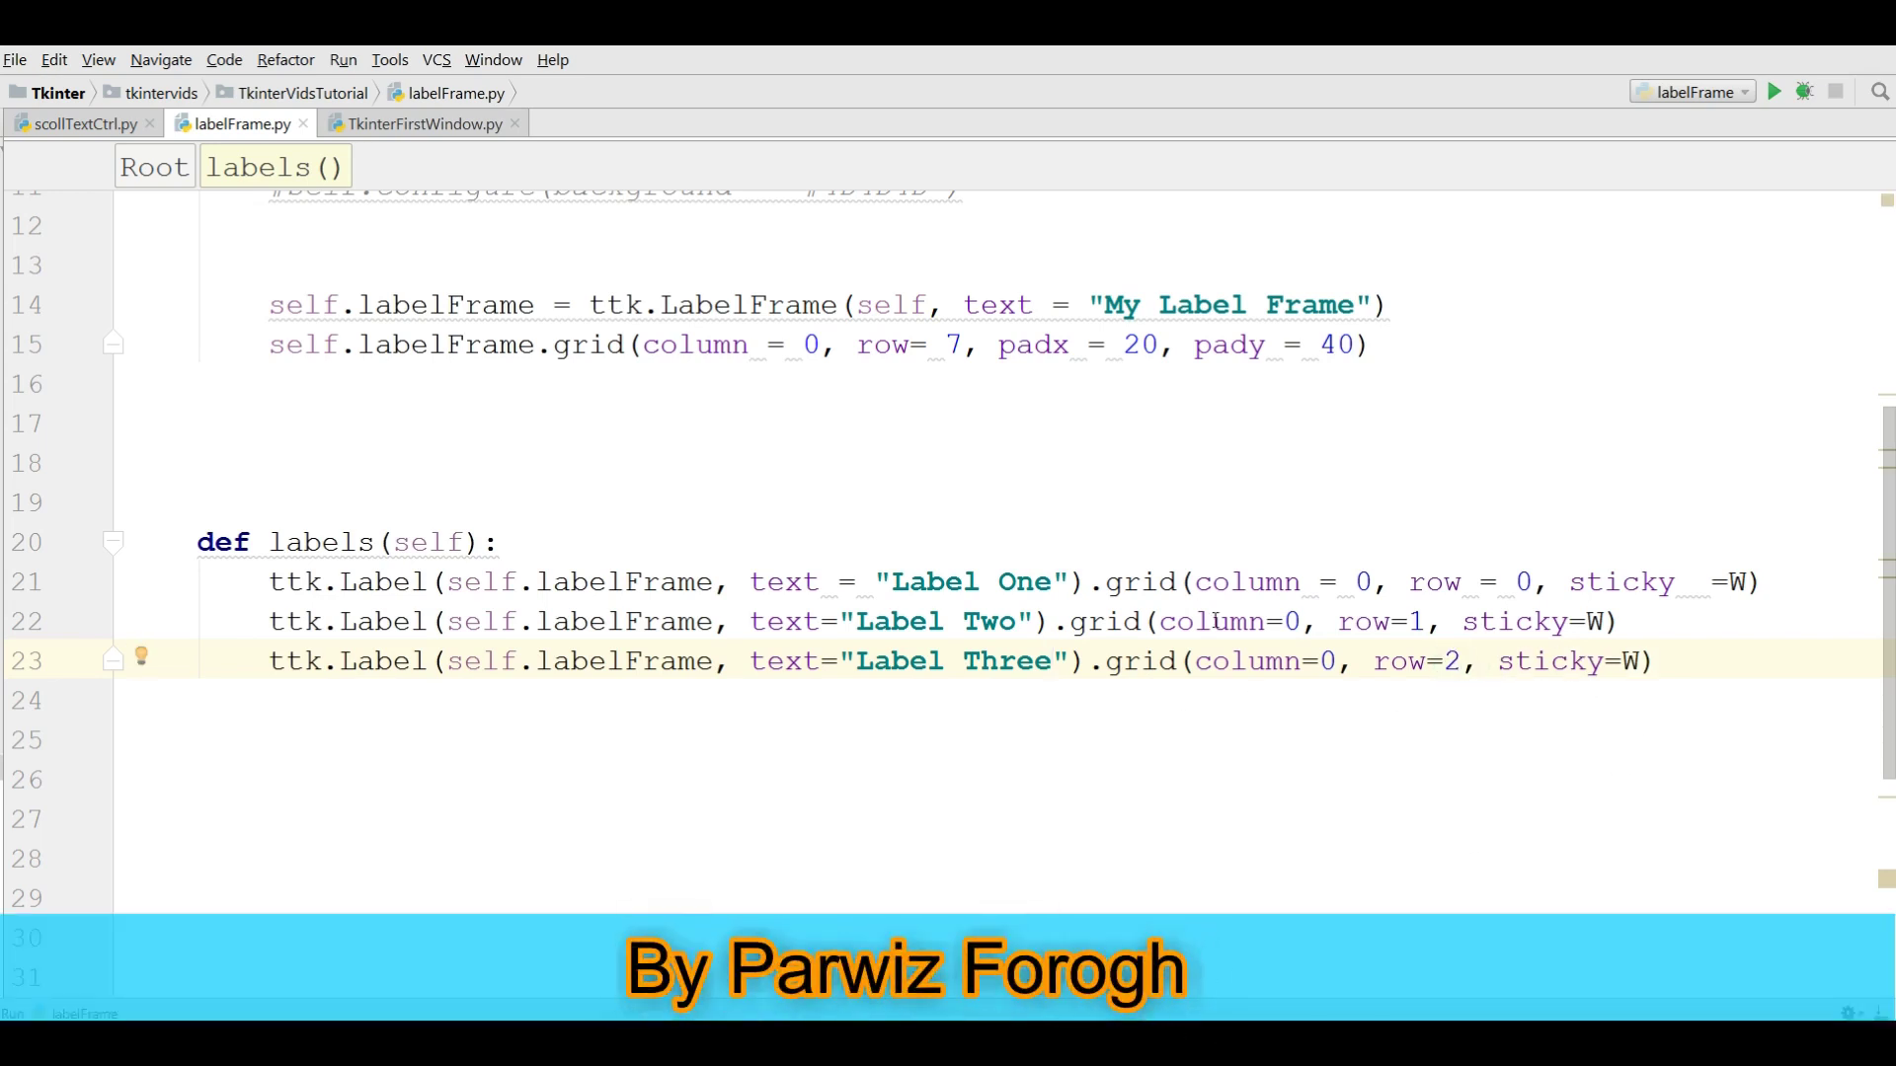
scroll(1470, 432, up, 2)
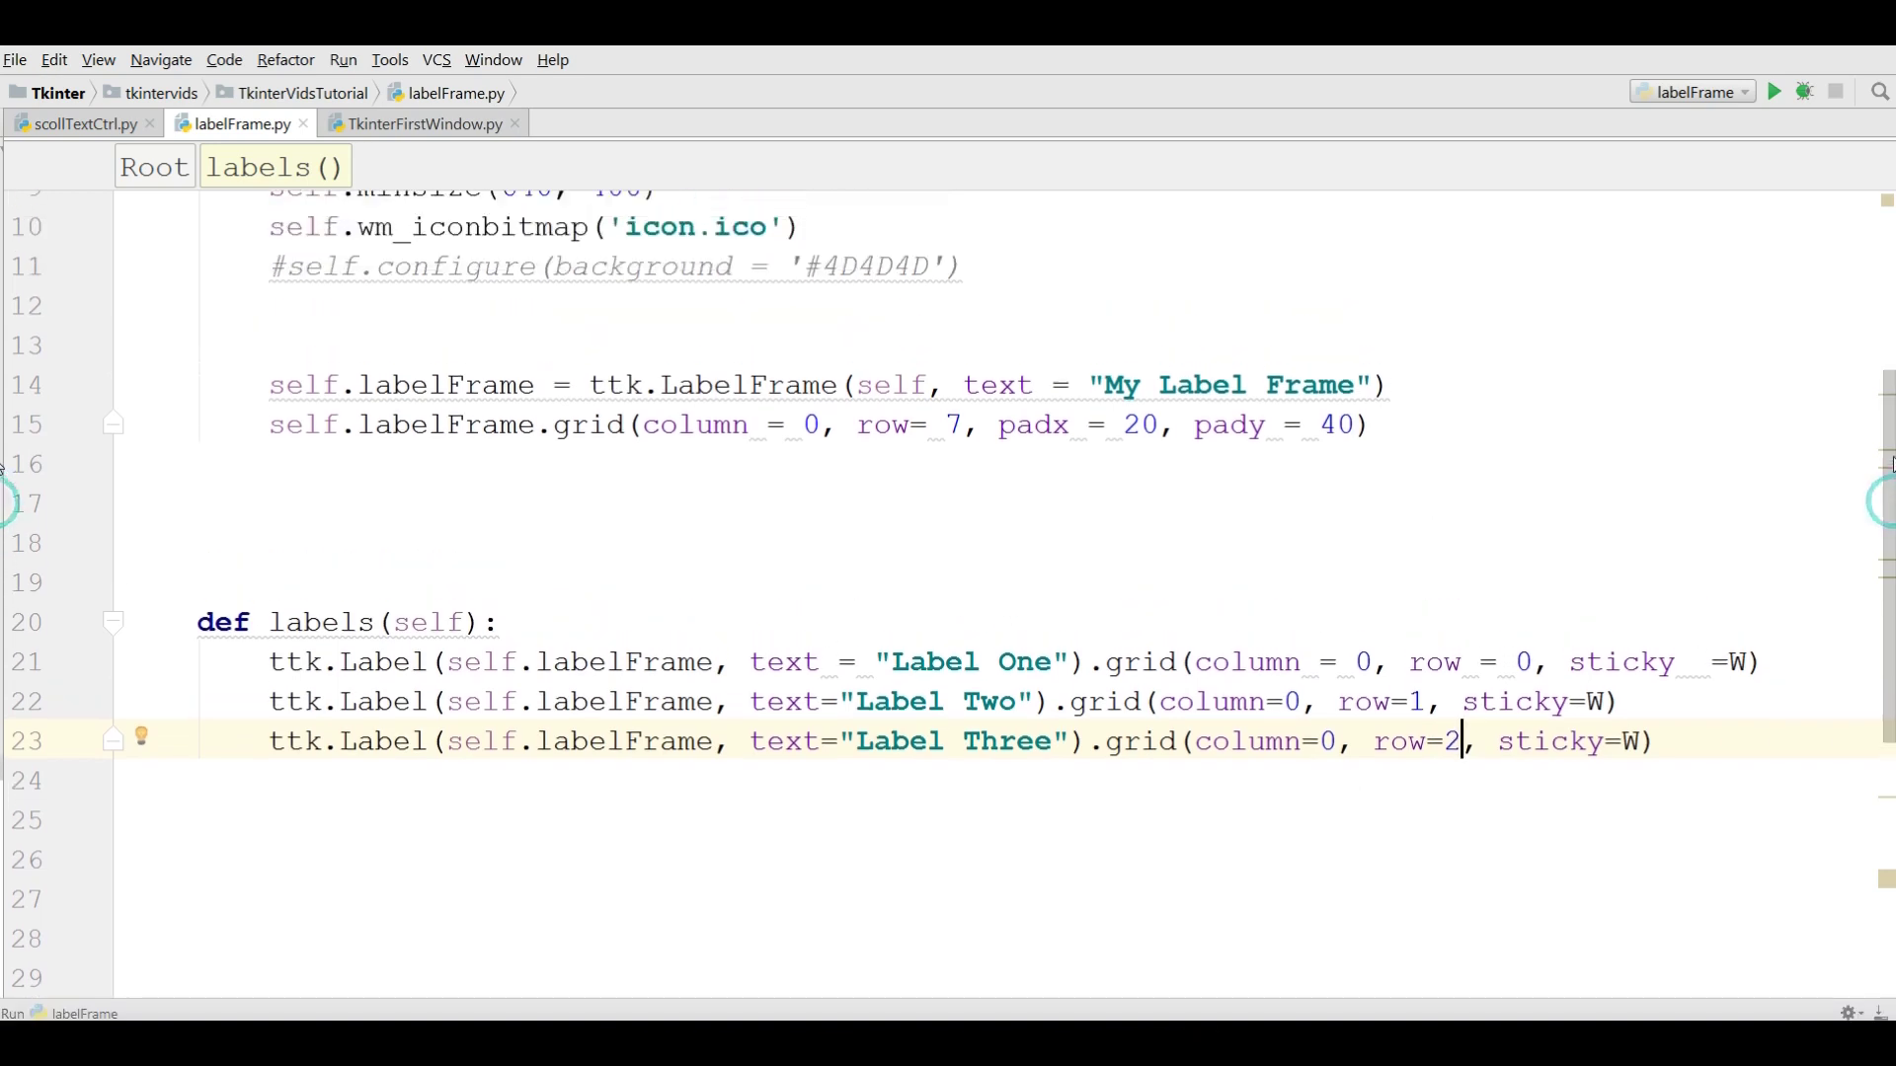
scroll(1470, 431, up, 1)
Step: Add self.labels() after the labelFrame grid line in __init__
click(1390, 448)
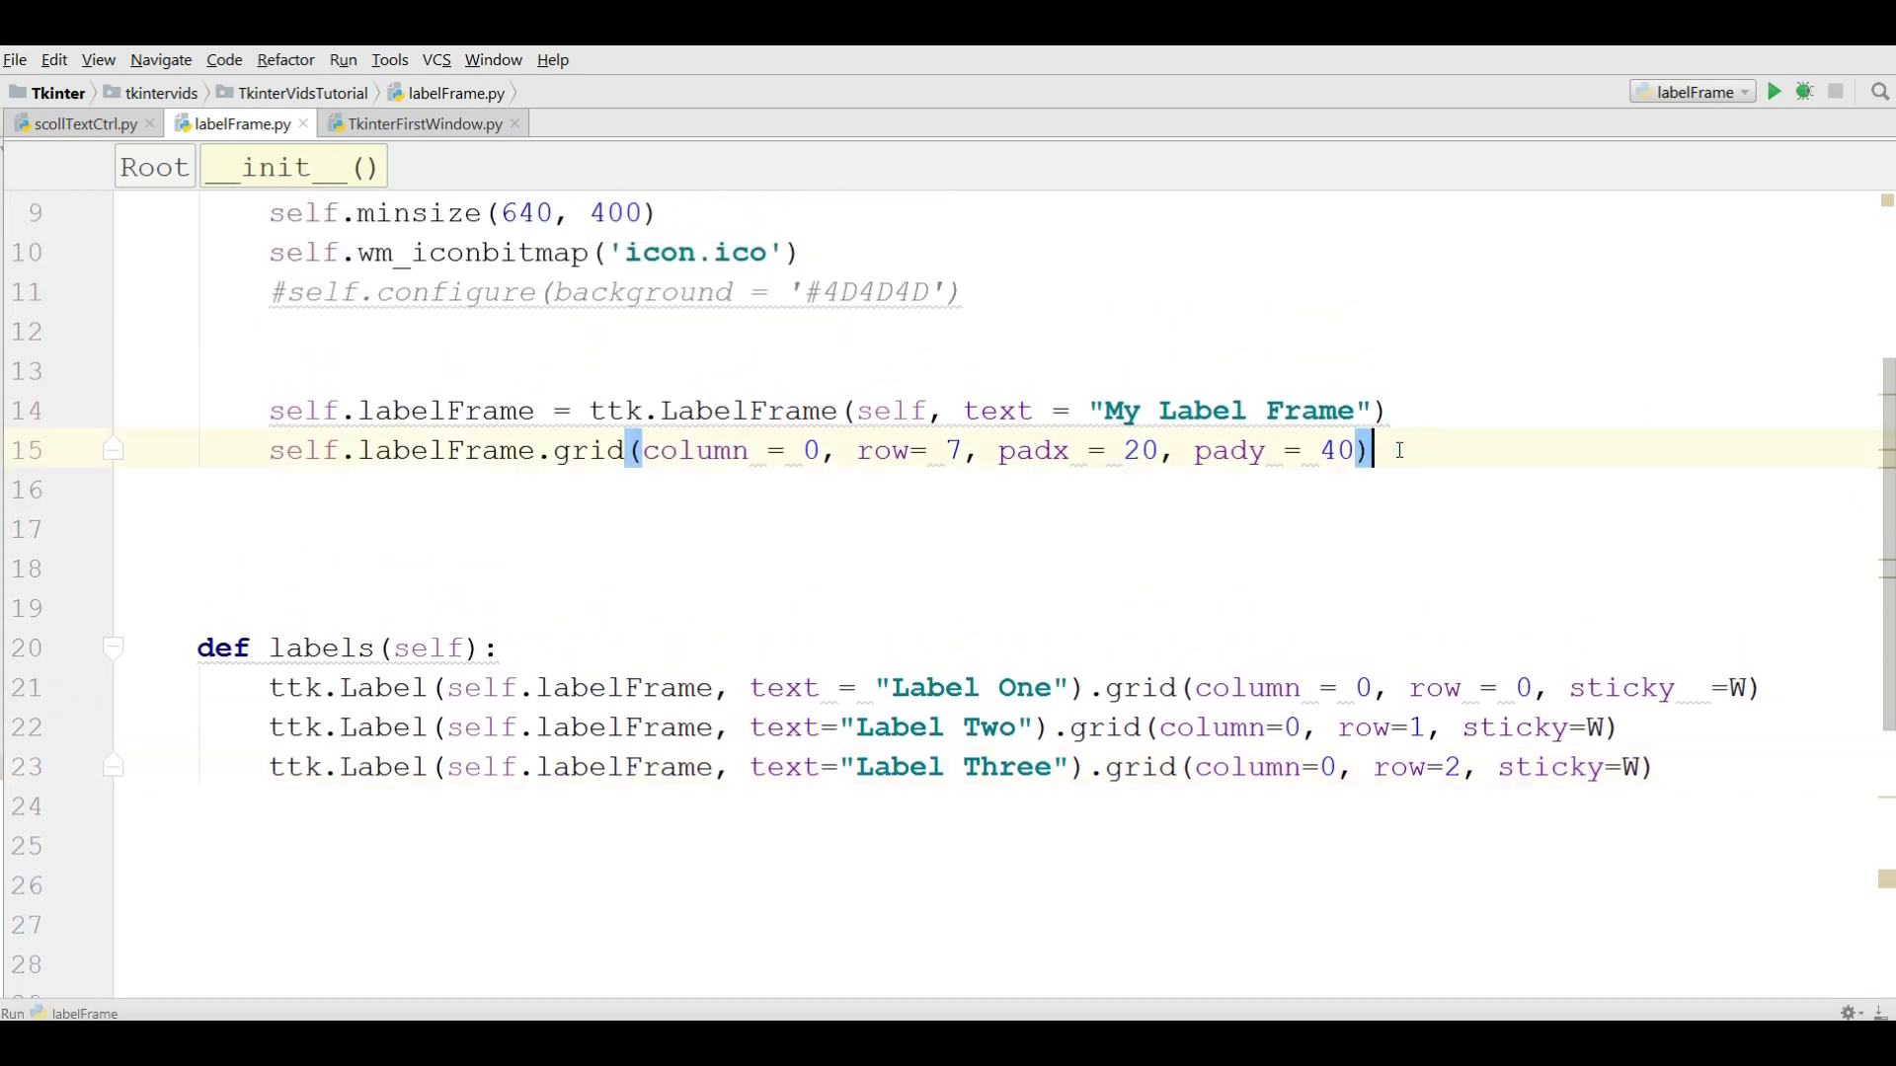
key(Return)
key(Return)
text(sel)
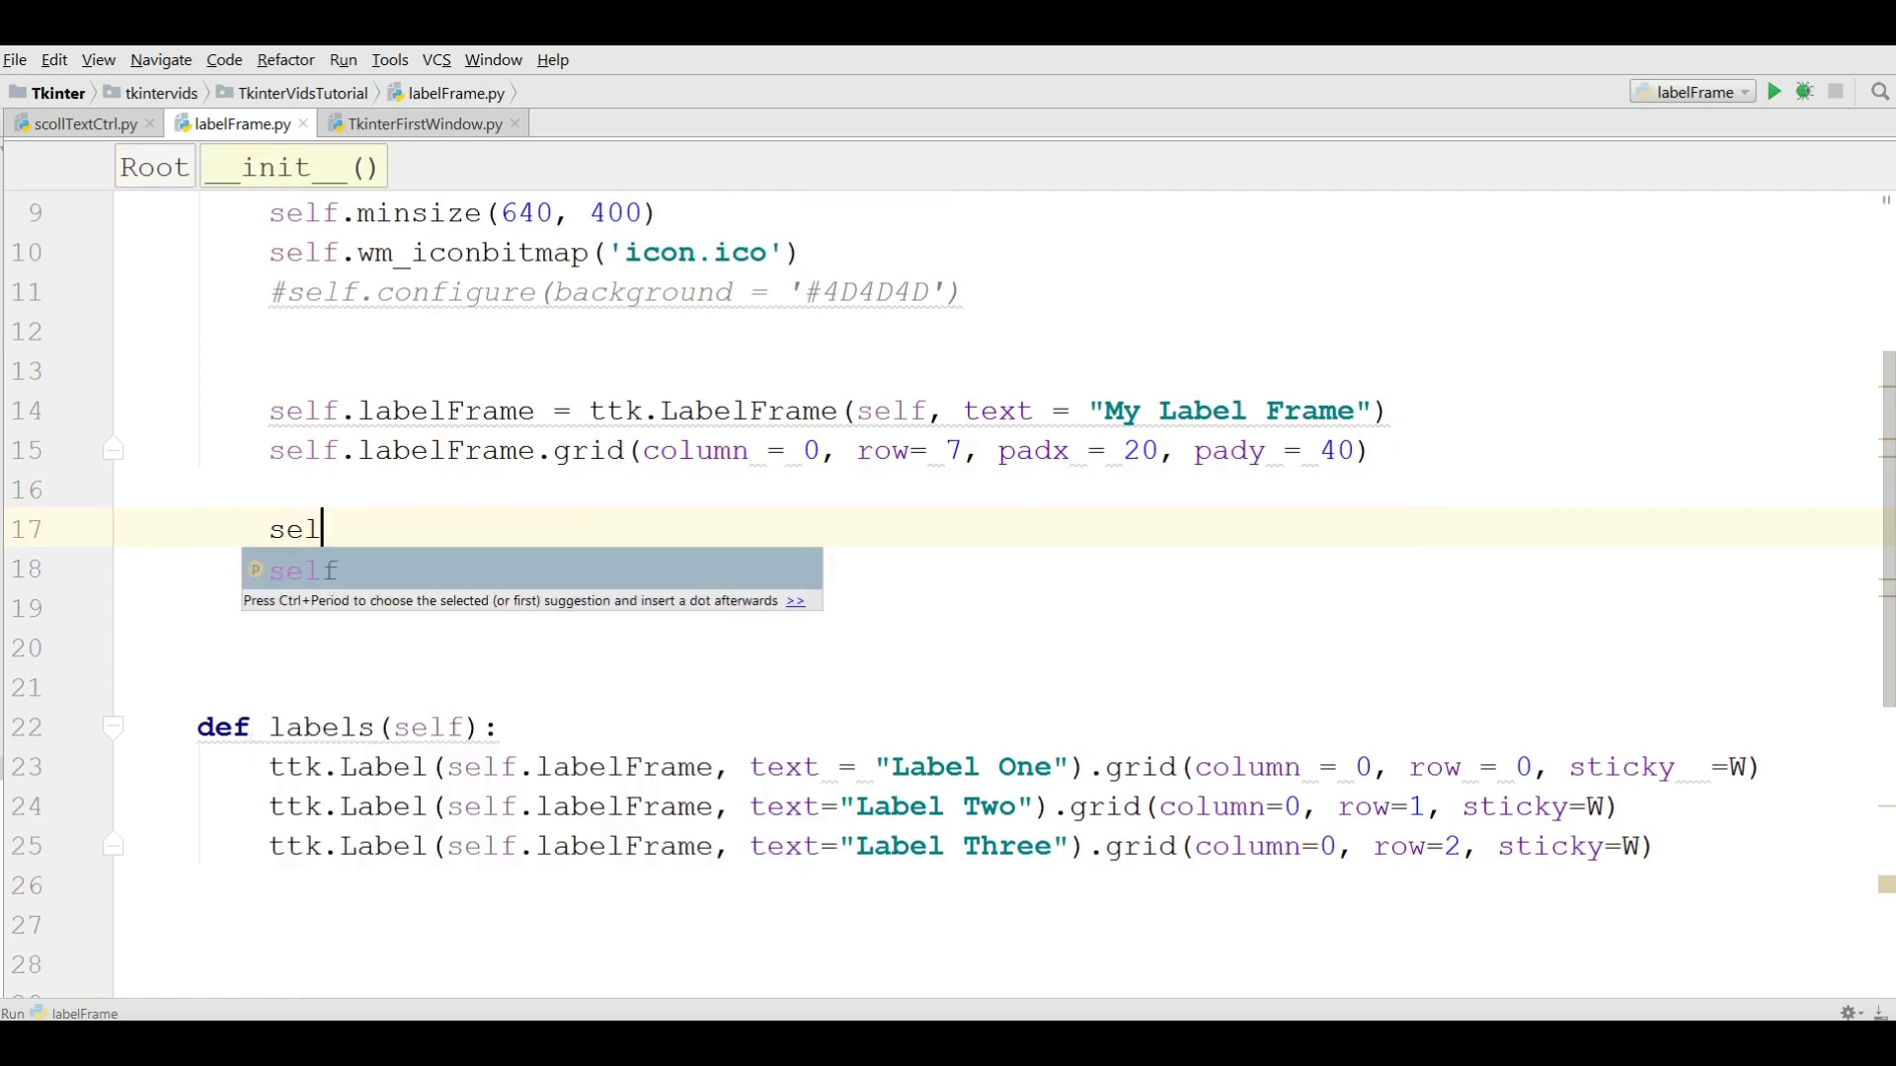
text(f.la)
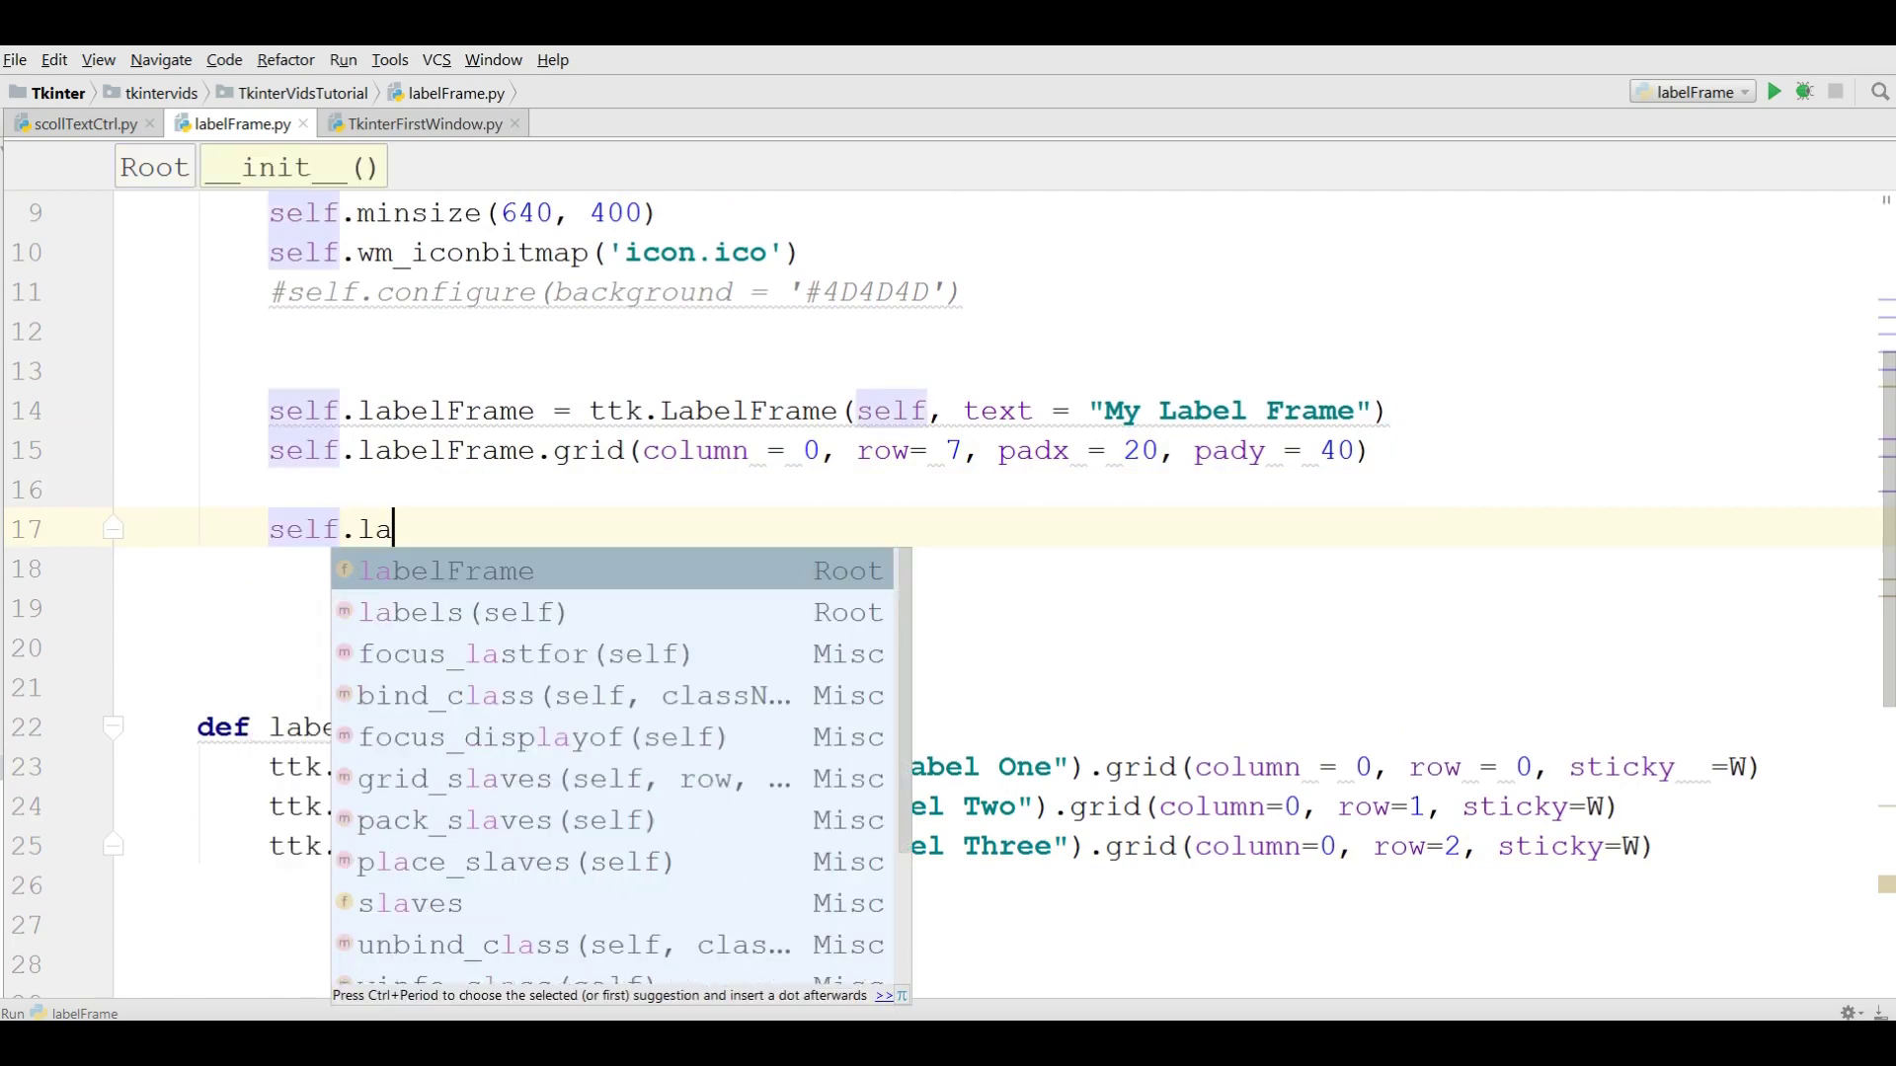
key(Down)
key(Return)
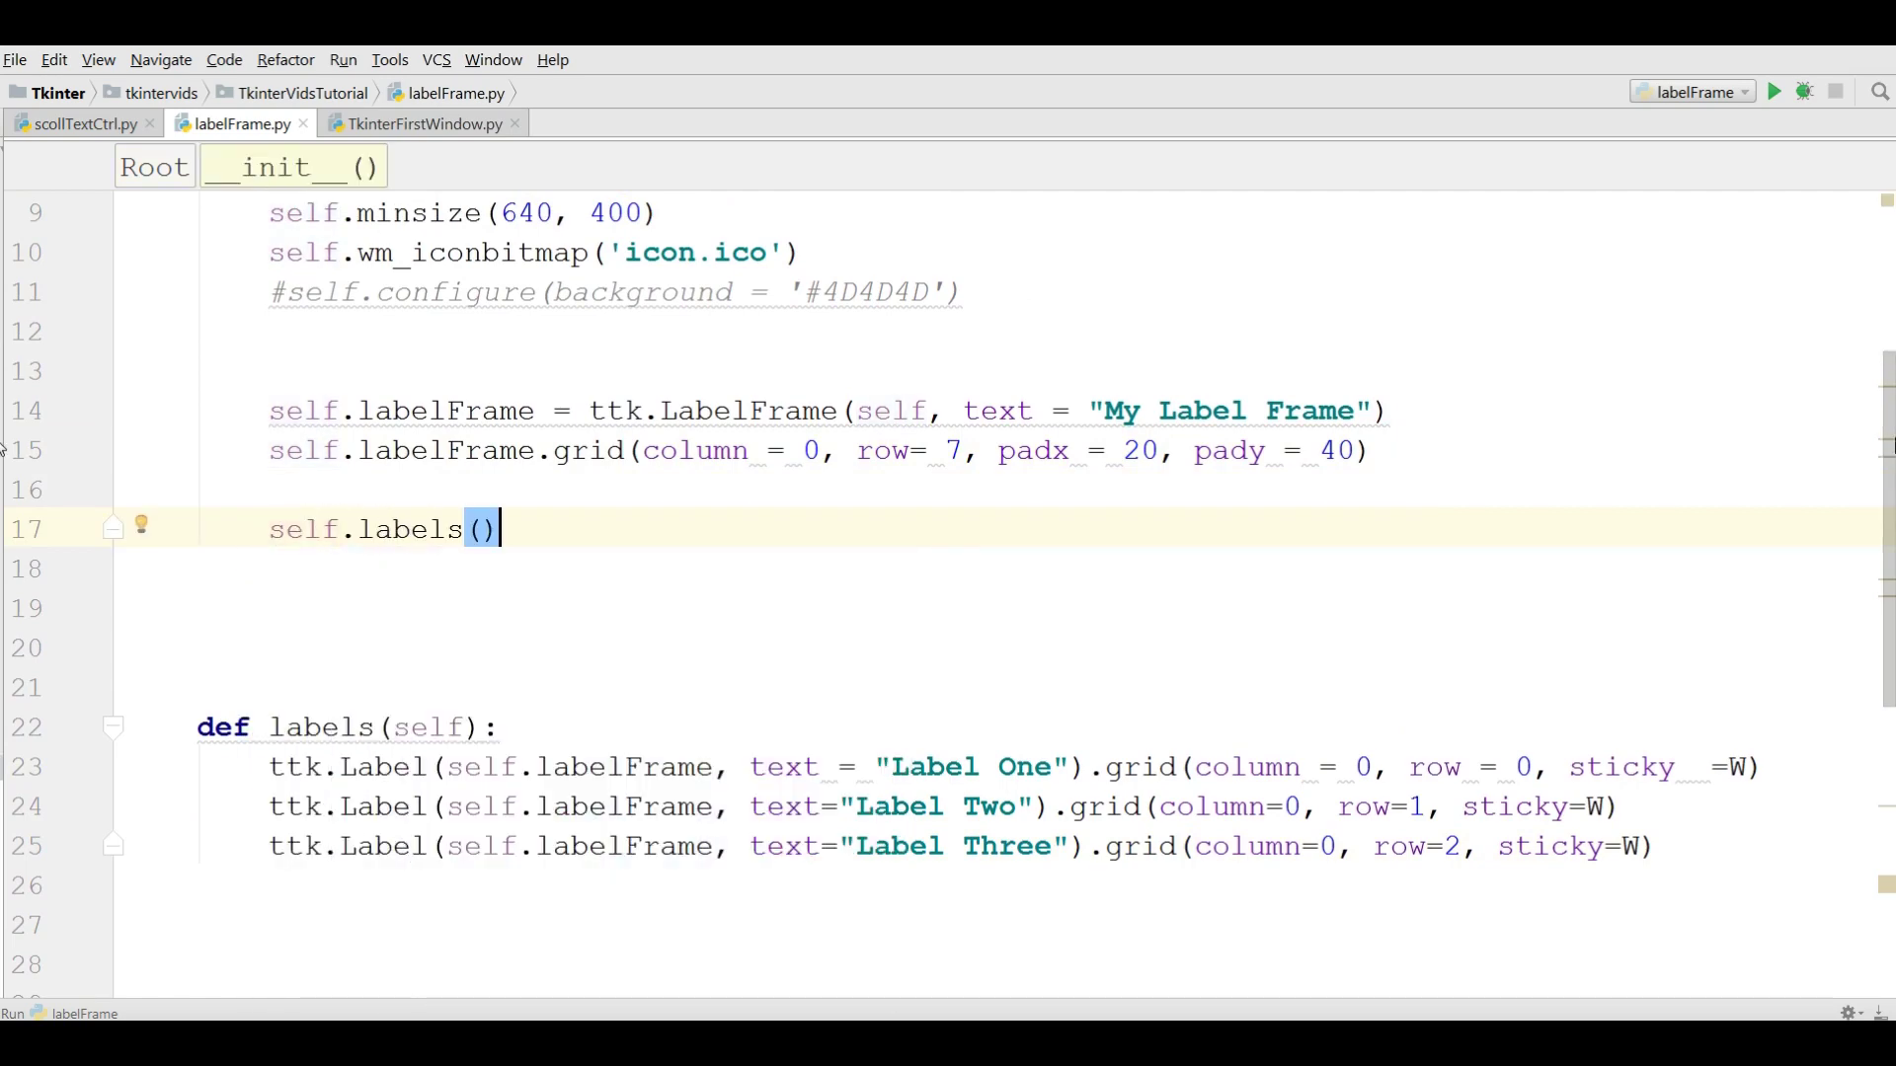
scroll(1888, 453, down, 2)
scroll(1888, 563, down, 2)
scroll(829, 791, down, 1)
Step: Delete the extra blank lines before the main block
drag(449, 756, 152, 546)
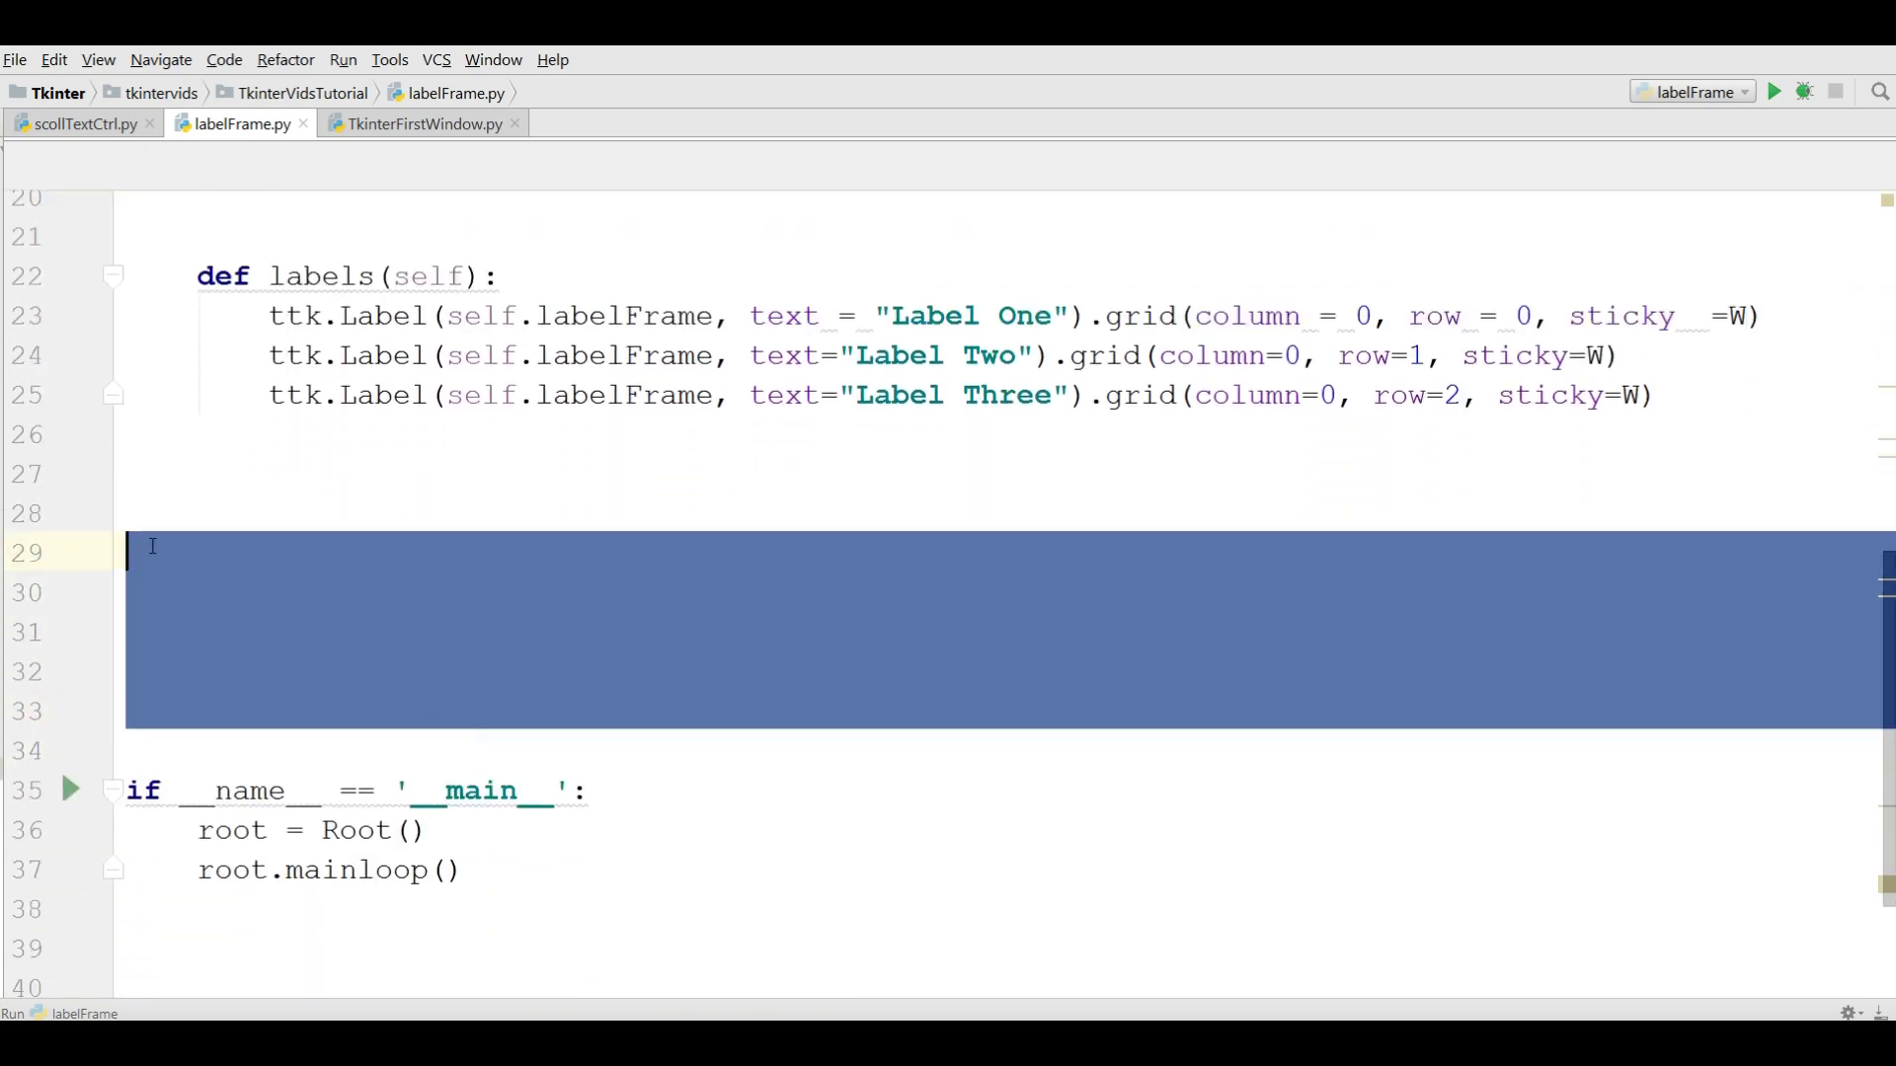
key(BackSpace)
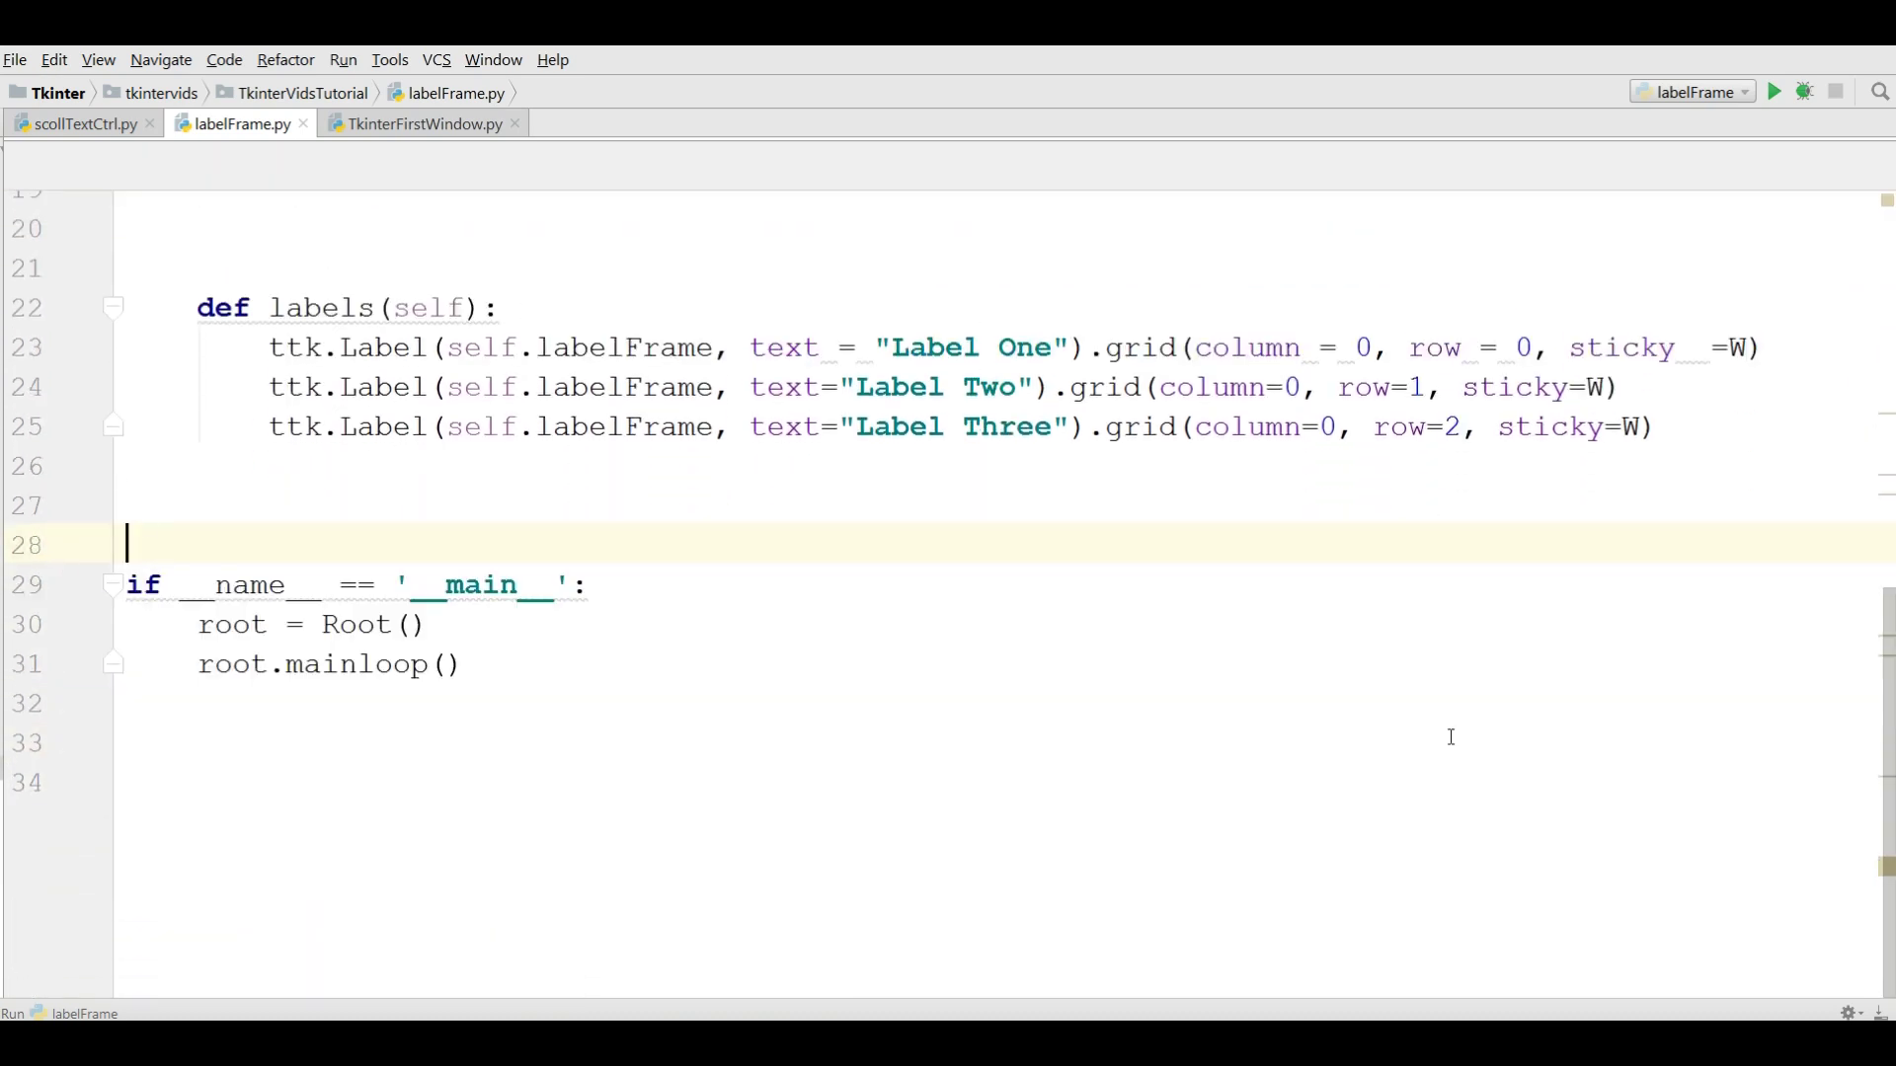
drag(1885, 687, 1893, 334)
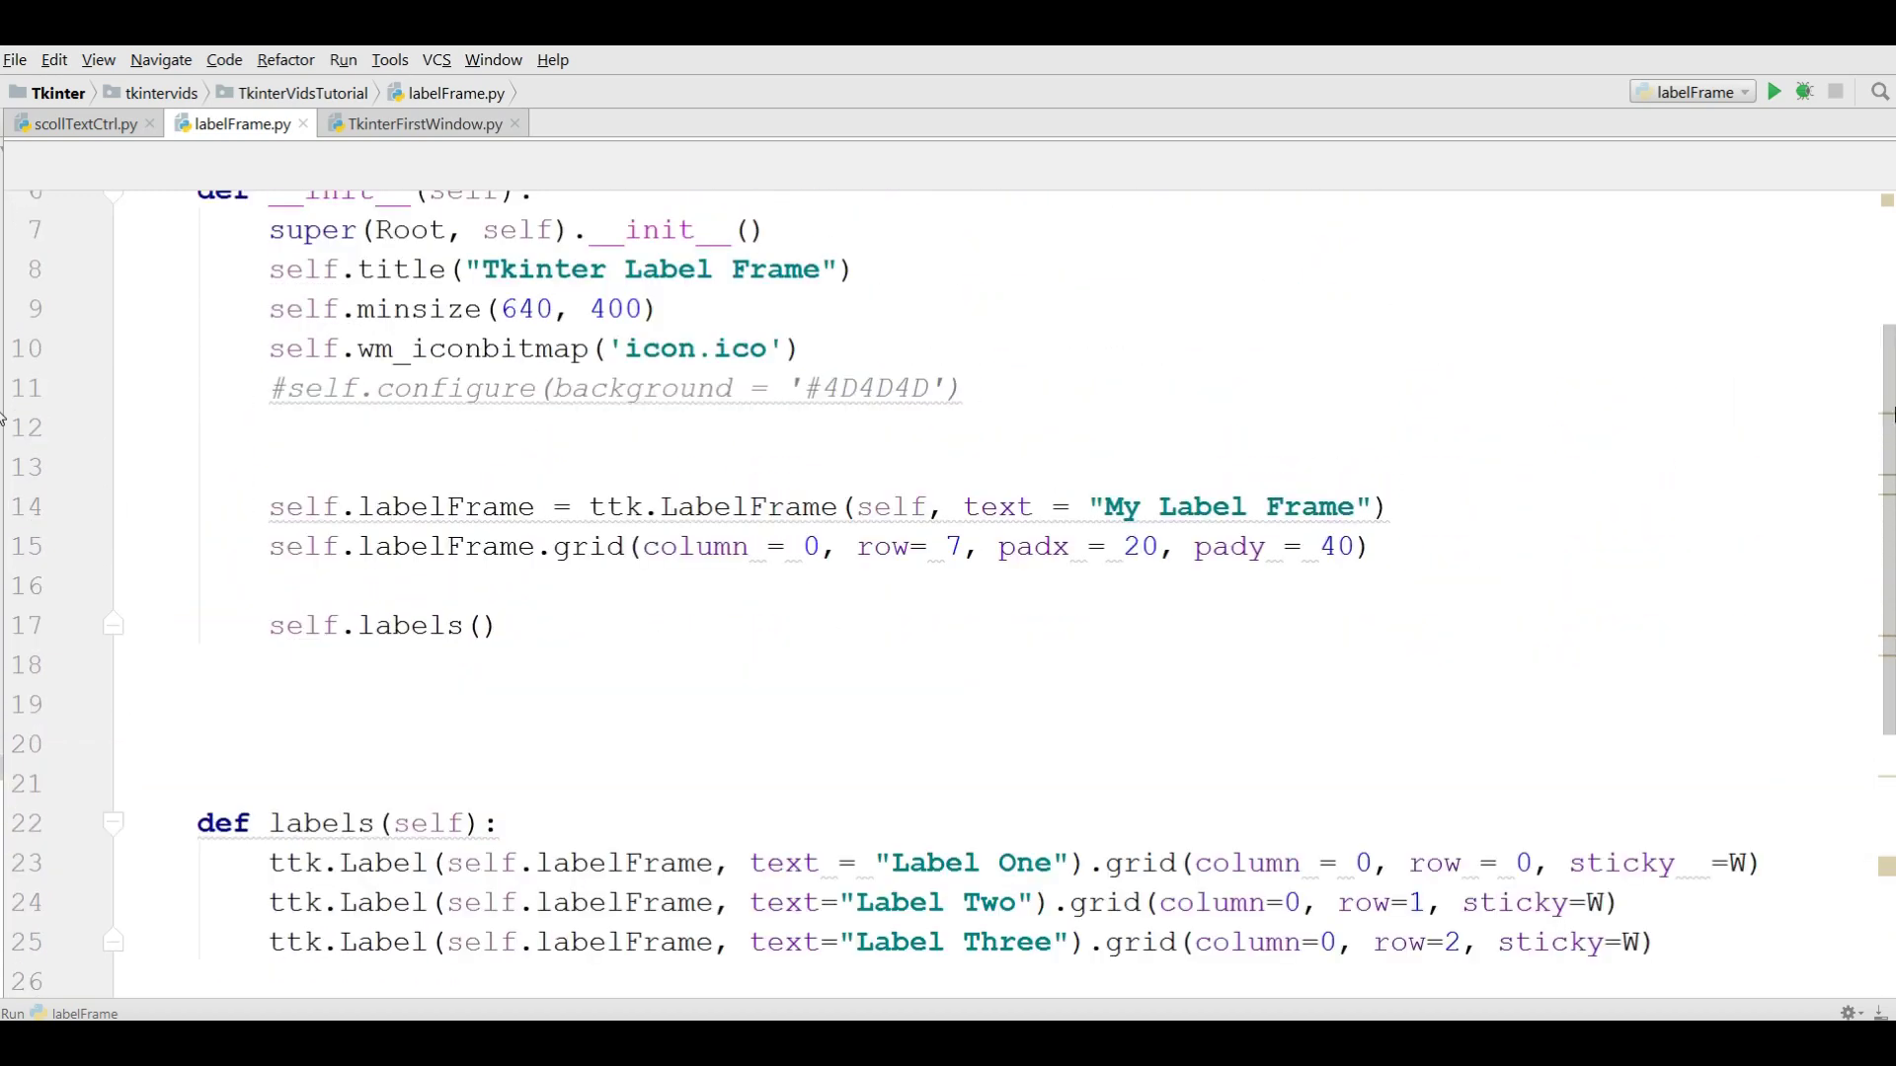
click(927, 256)
Step: Run labelFrame.py from the editor context menu and centre the 'Tkinter Label Frame' window
right_click(929, 257)
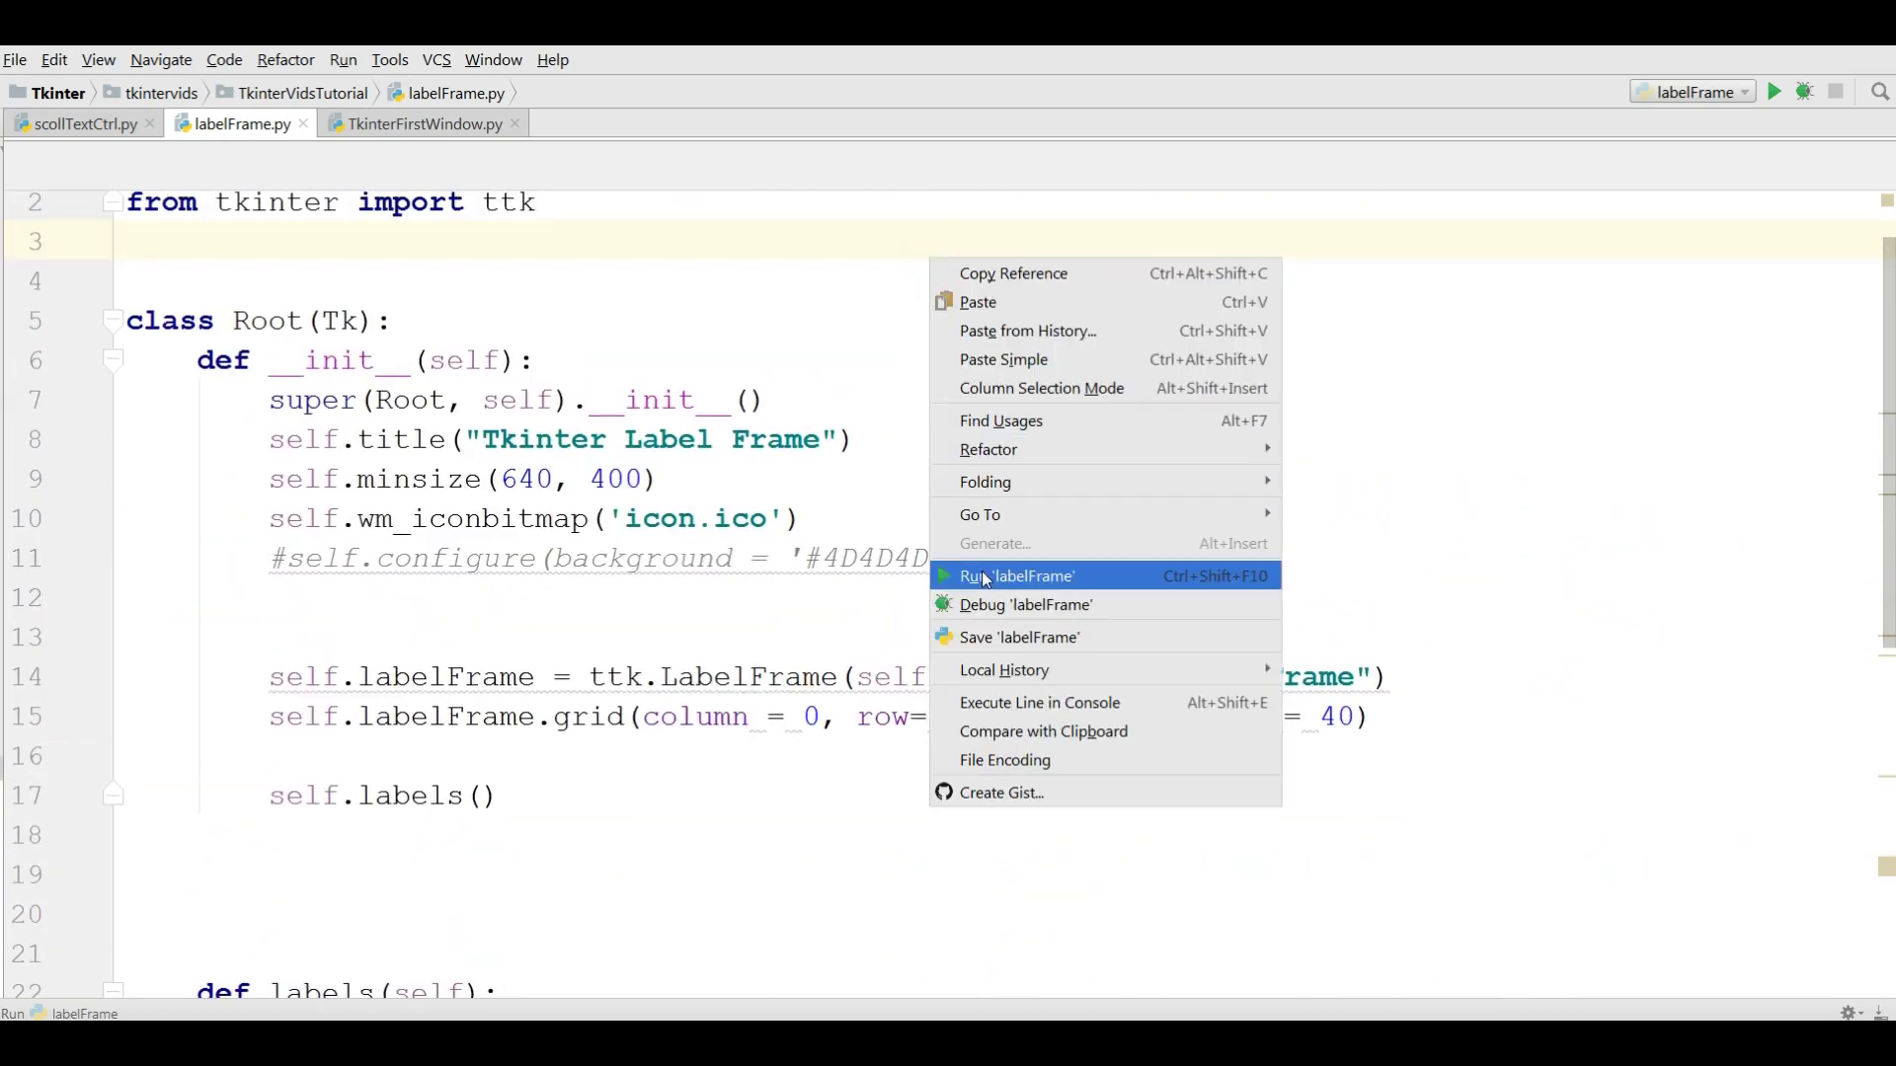
click(983, 579)
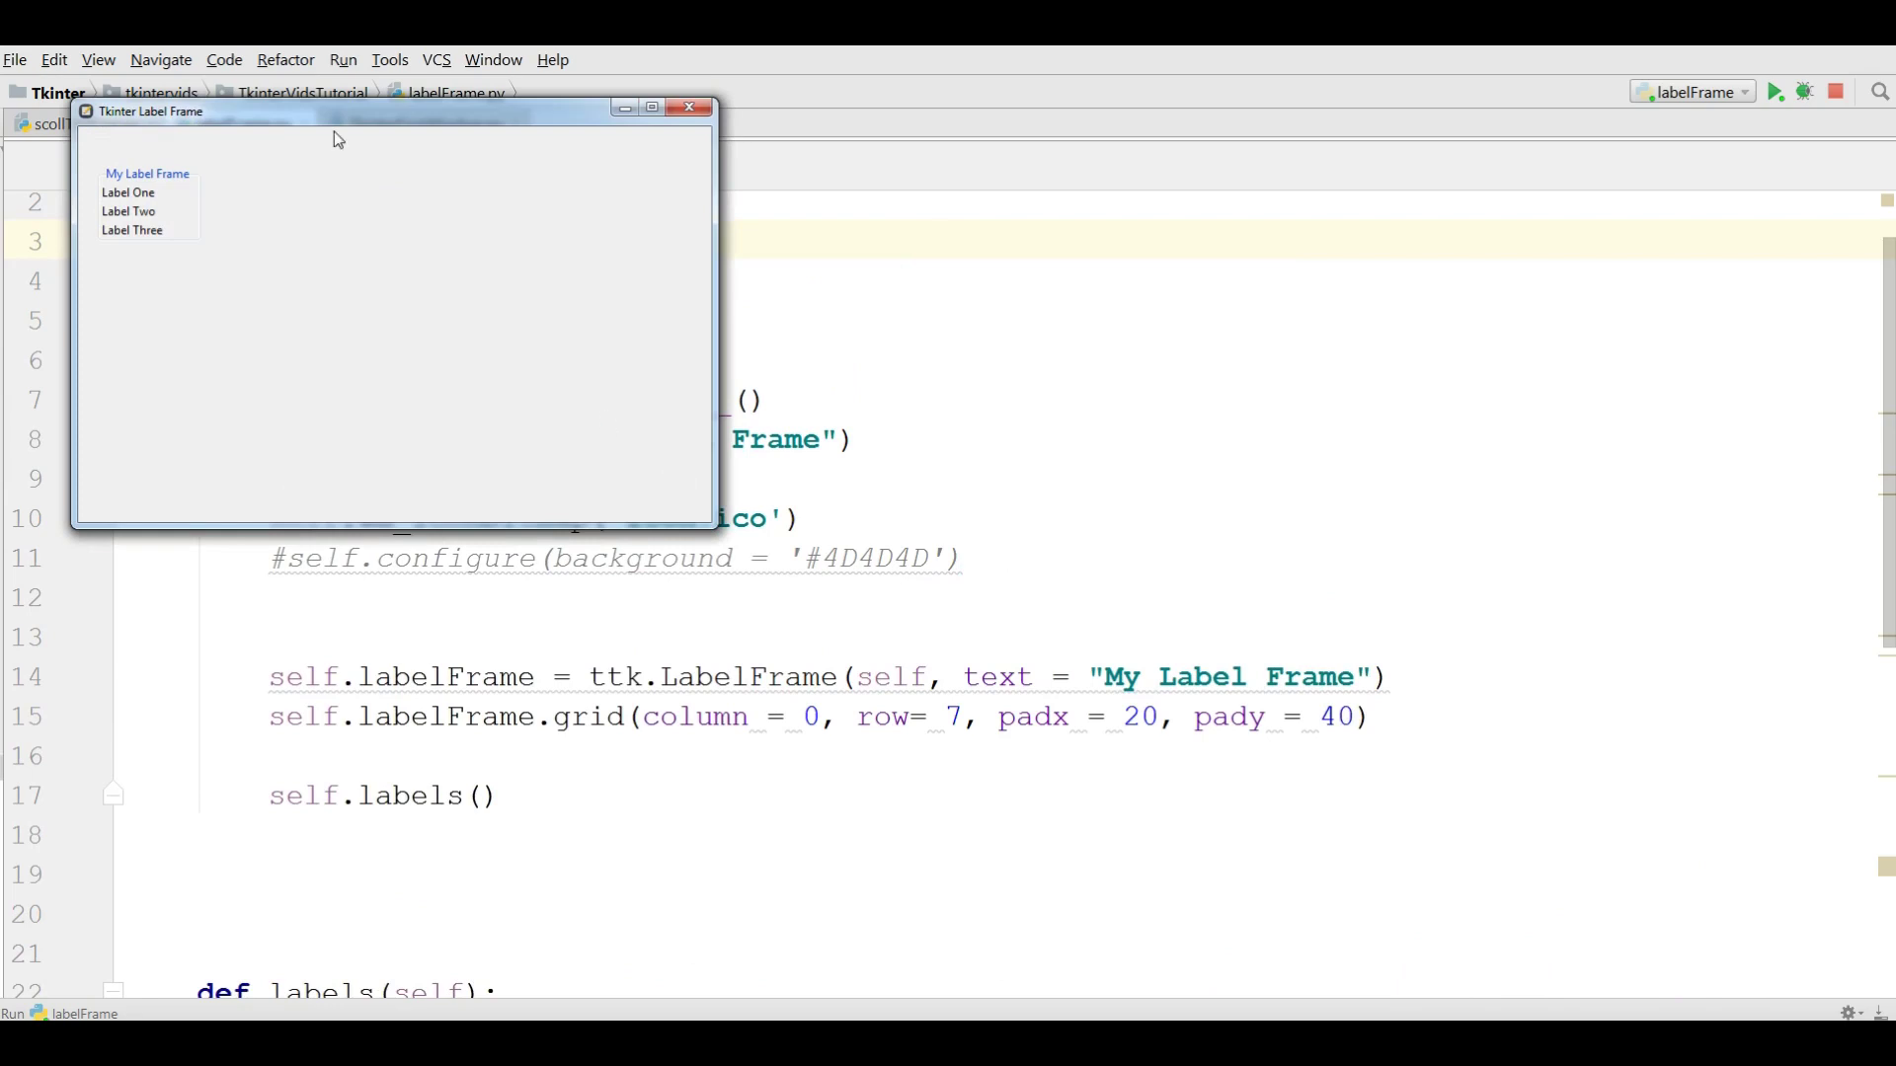
drag(356, 115, 1014, 349)
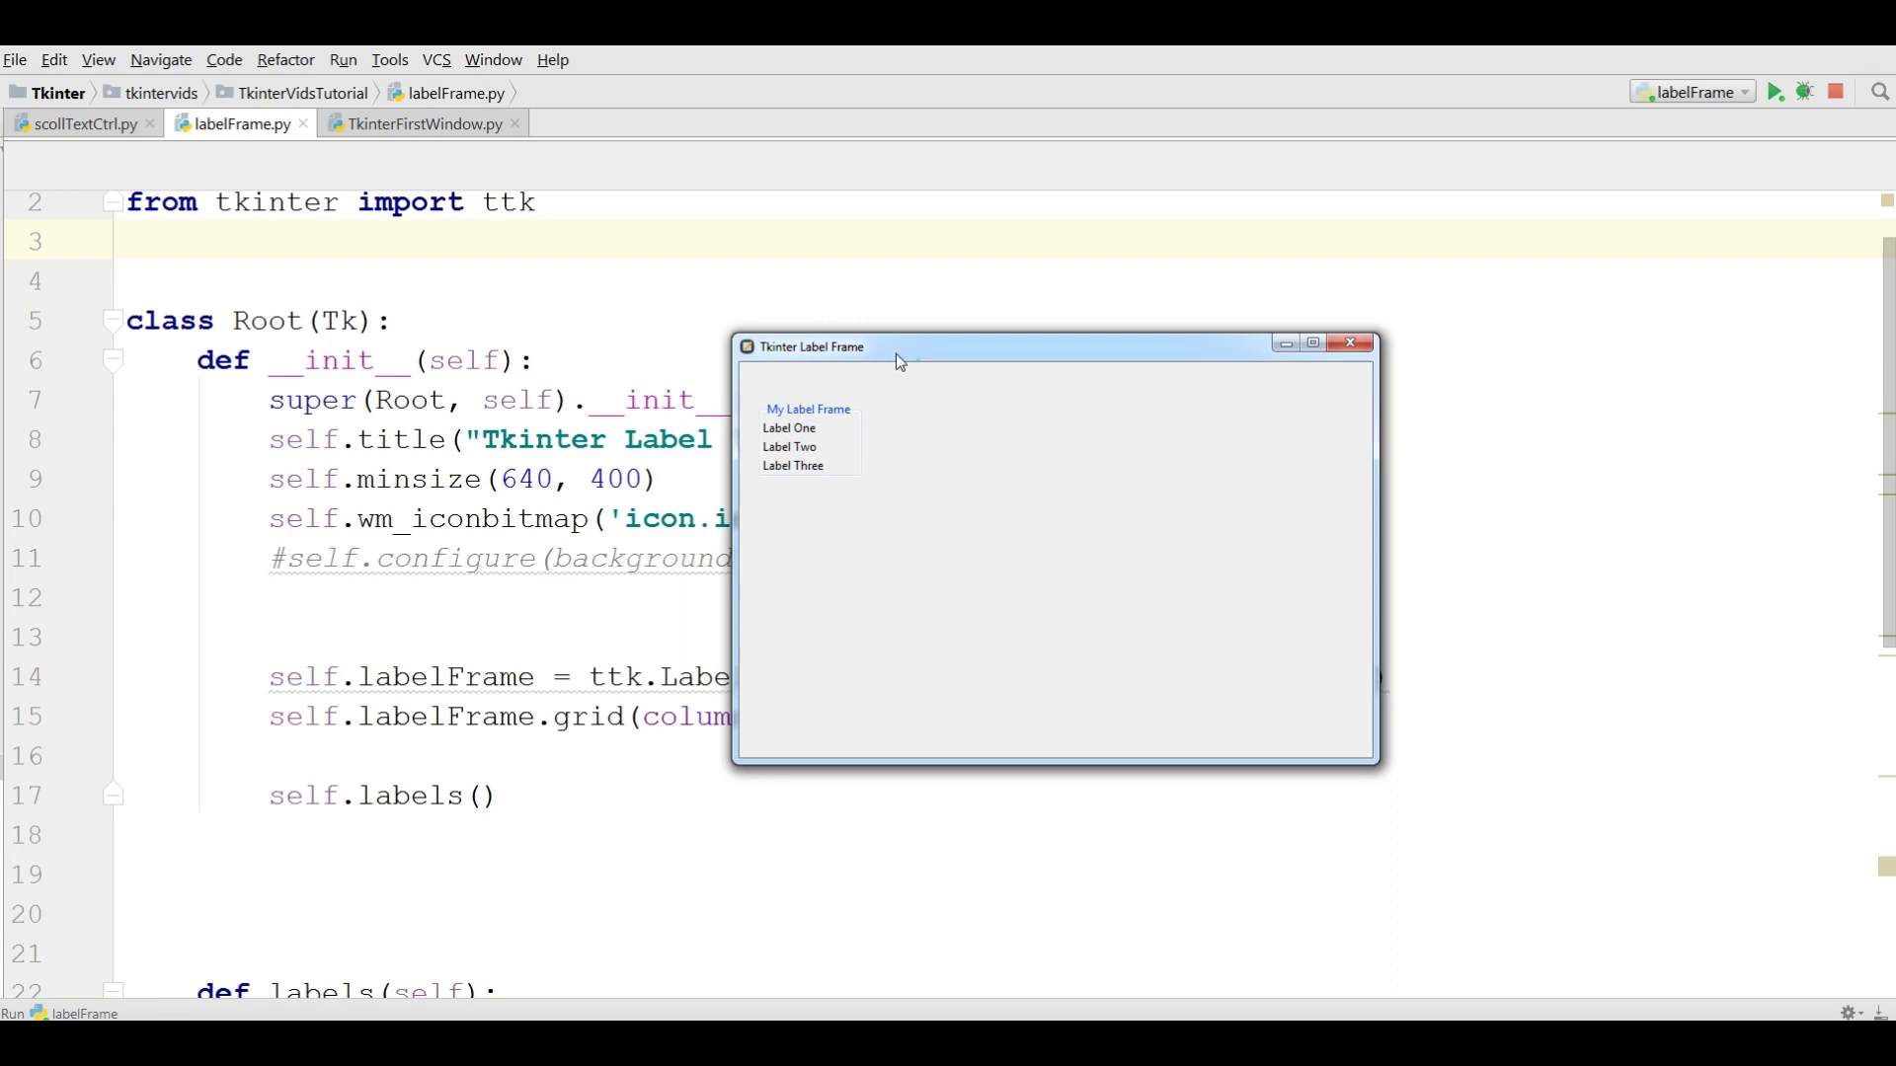
drag(898, 356, 825, 322)
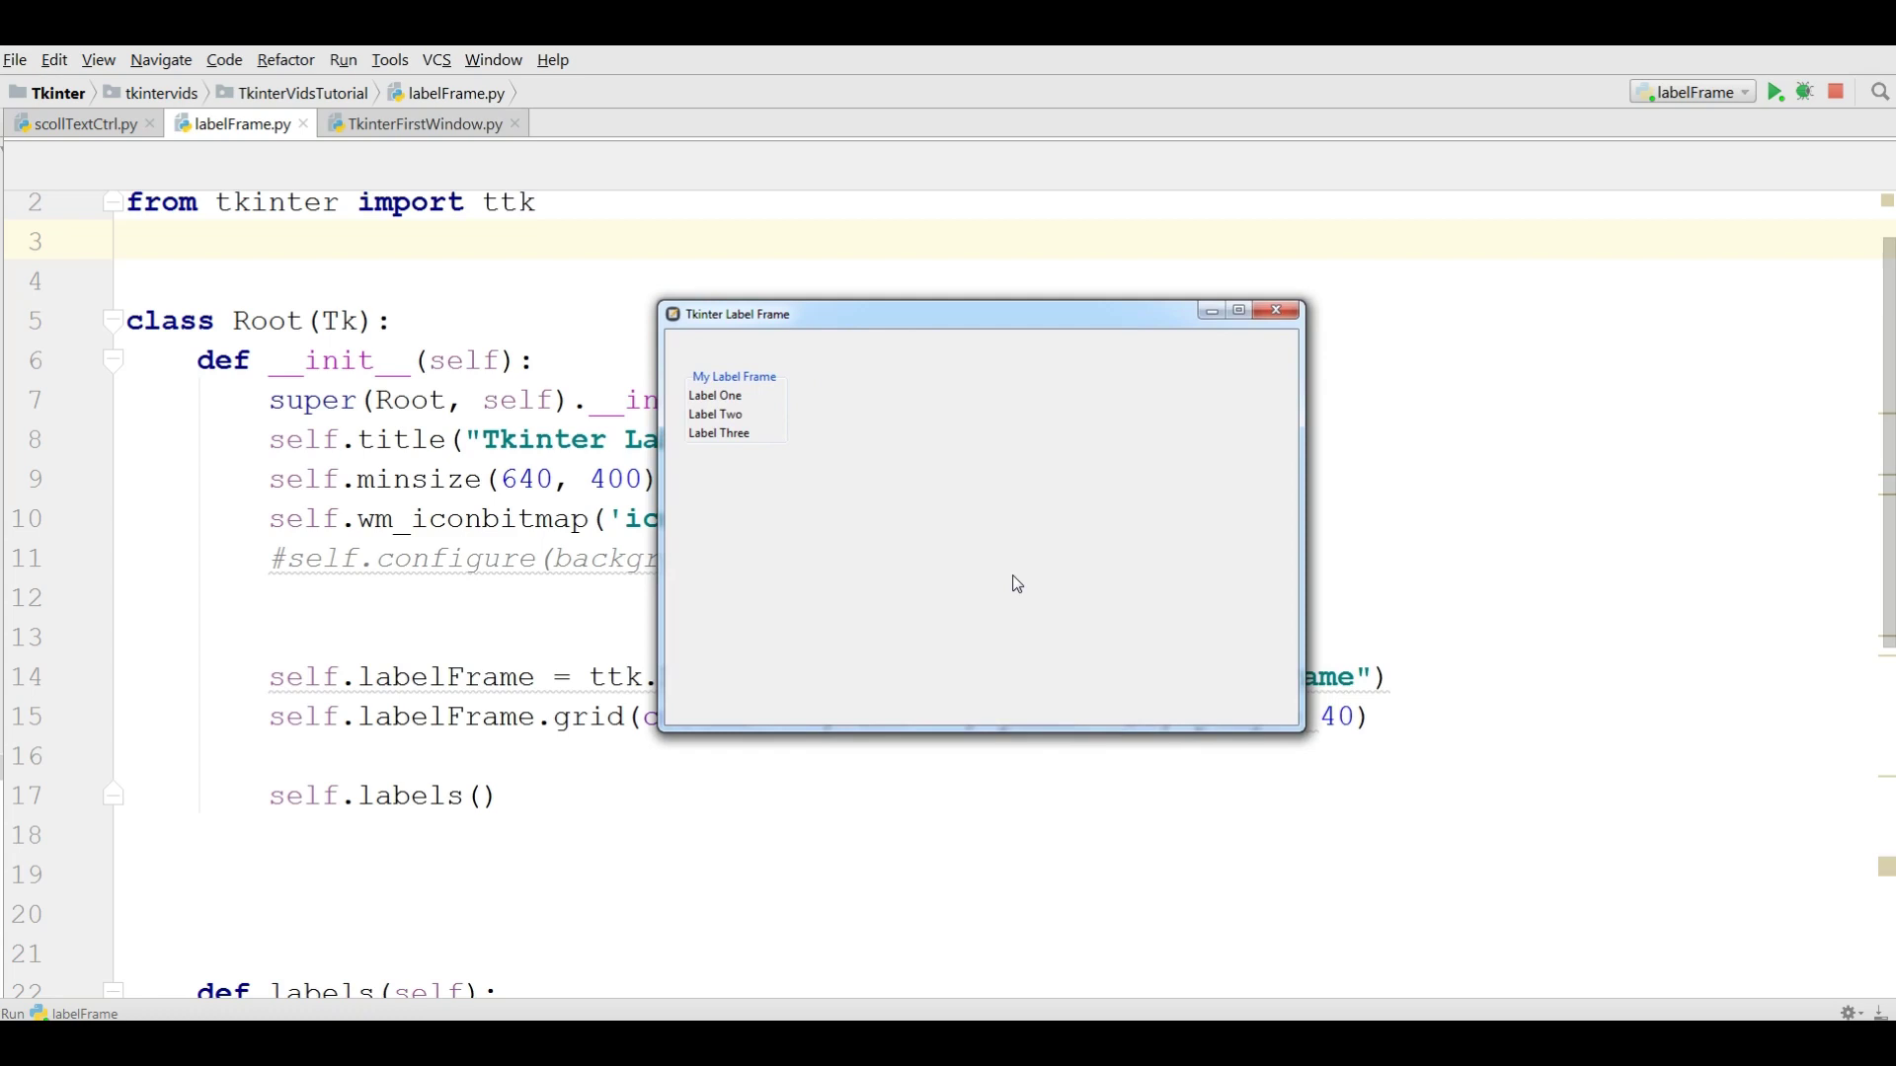